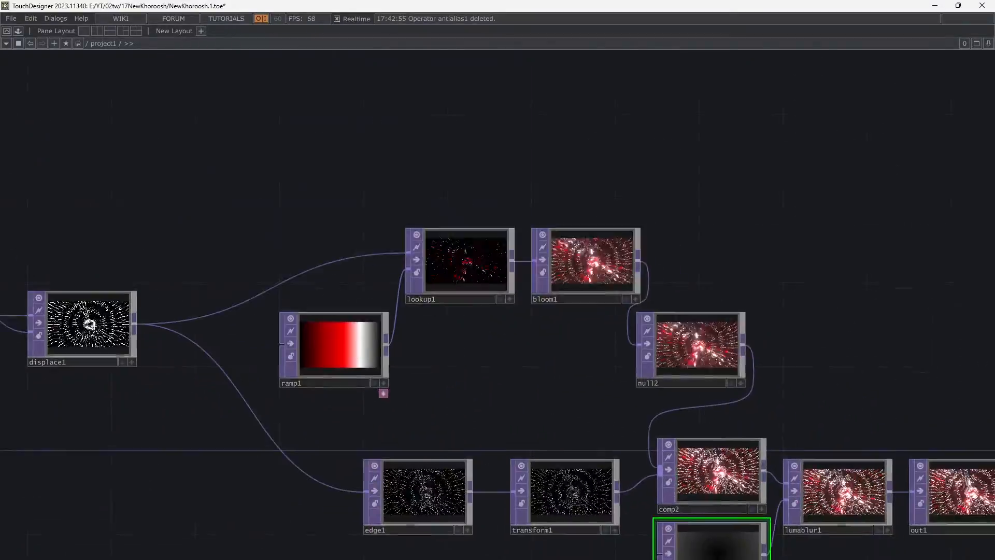
Step: Enter the base1 component inside project1 to work in its empty network
left_click_drag(518, 363, 428, 321)
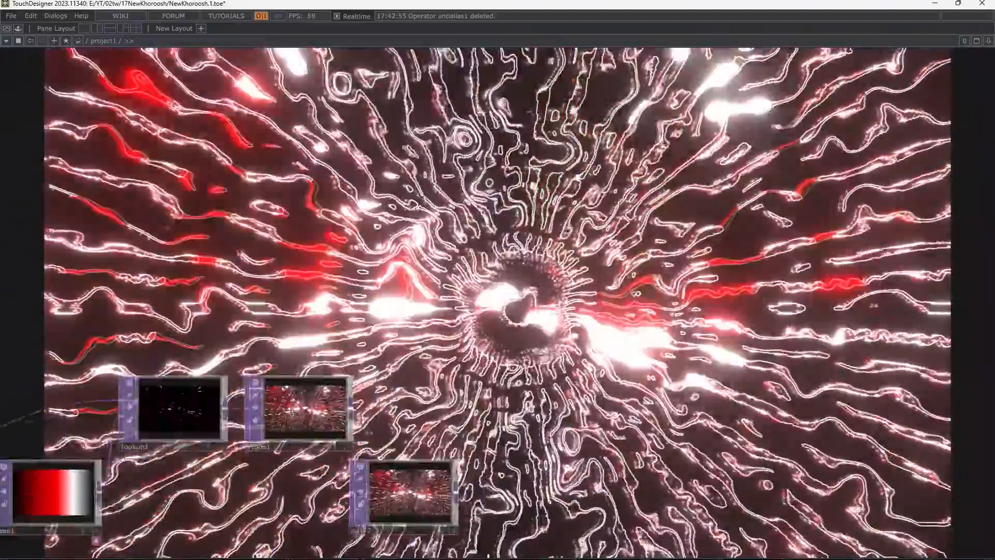
scroll(581, 311, "down", 2)
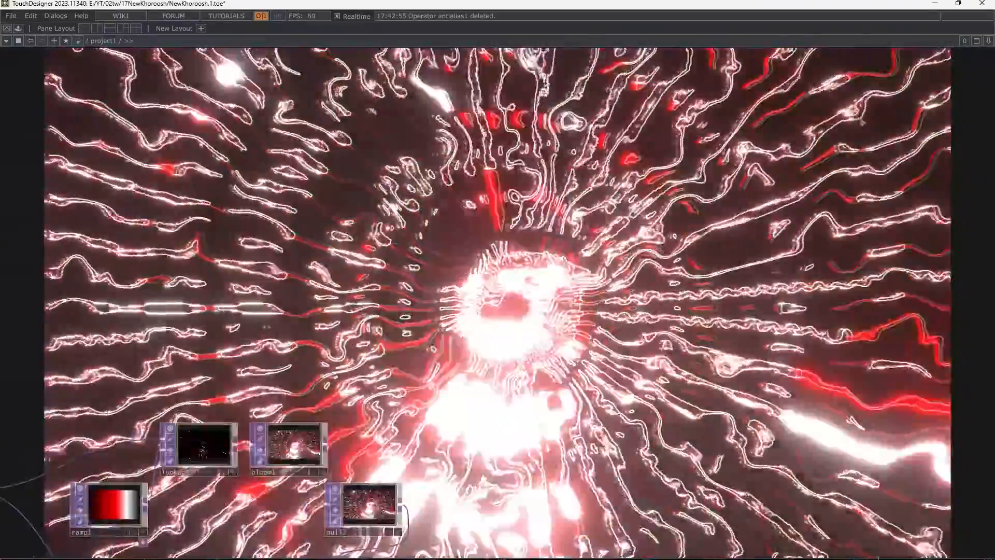
left_click_drag(581, 311, 181, 381)
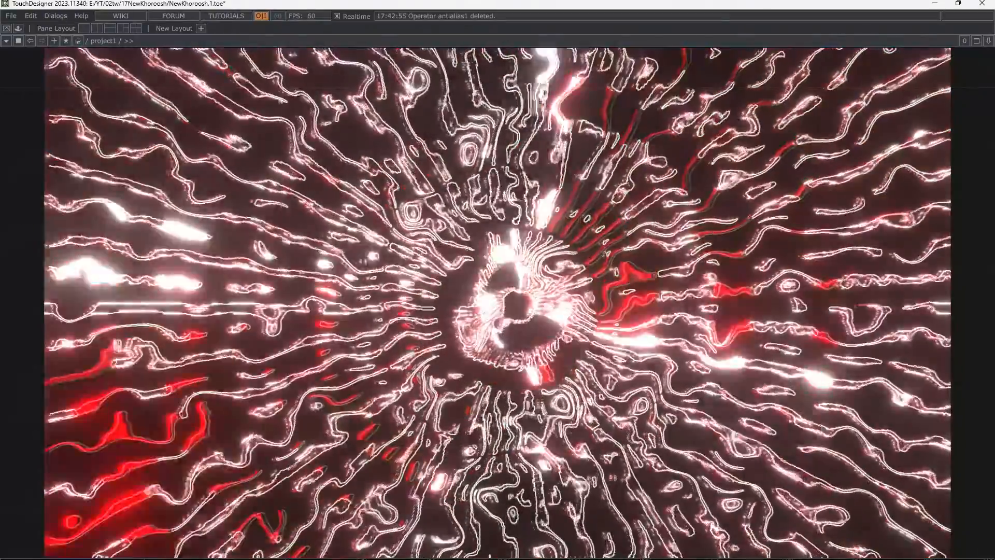
key("i")
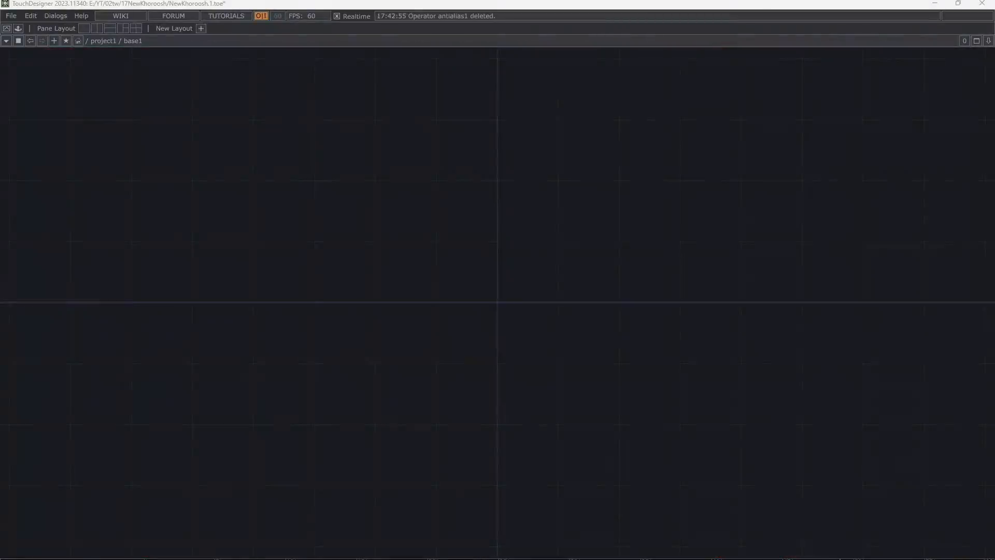
Step: Add a Torus SOP to the empty base1 network
key("Tab")
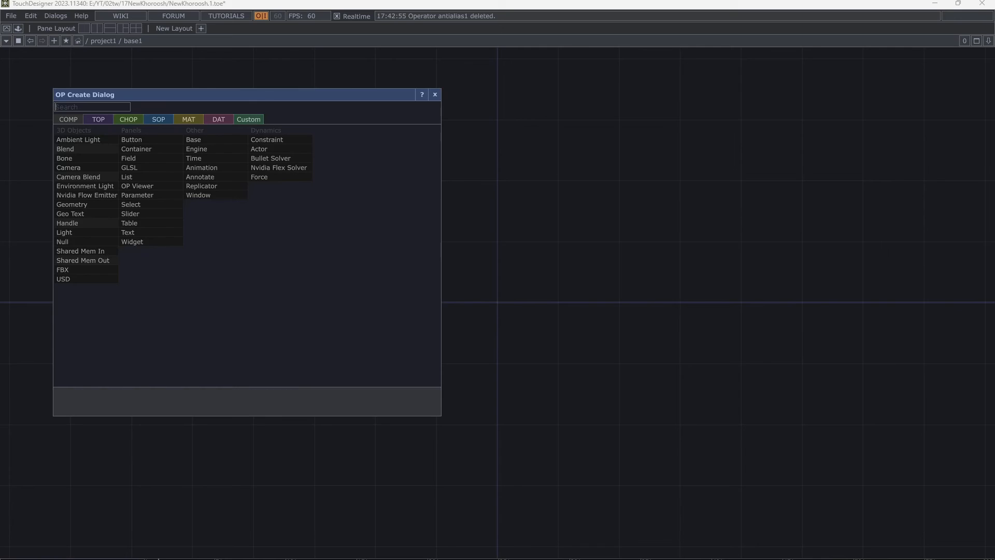
left_click(159, 120)
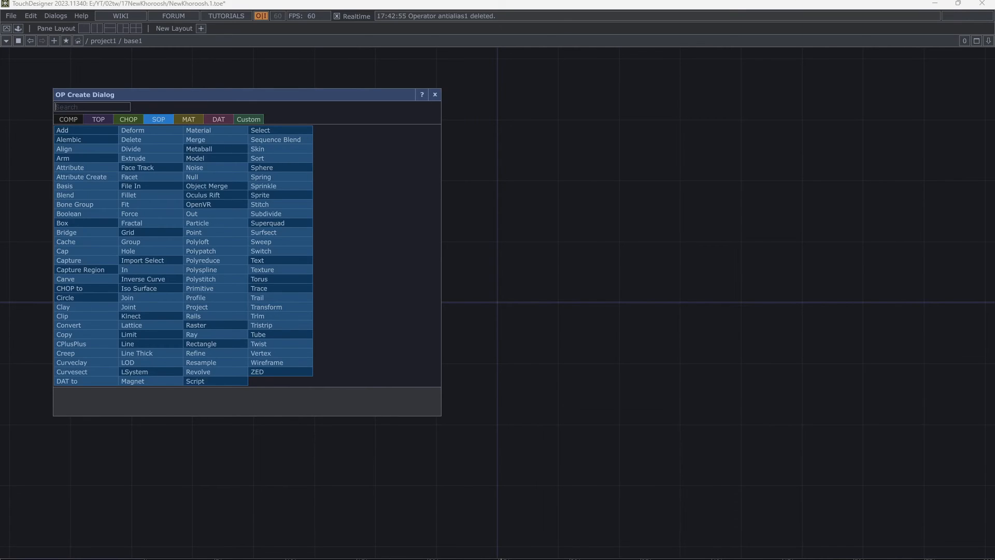
type("t")
left_click(259, 279)
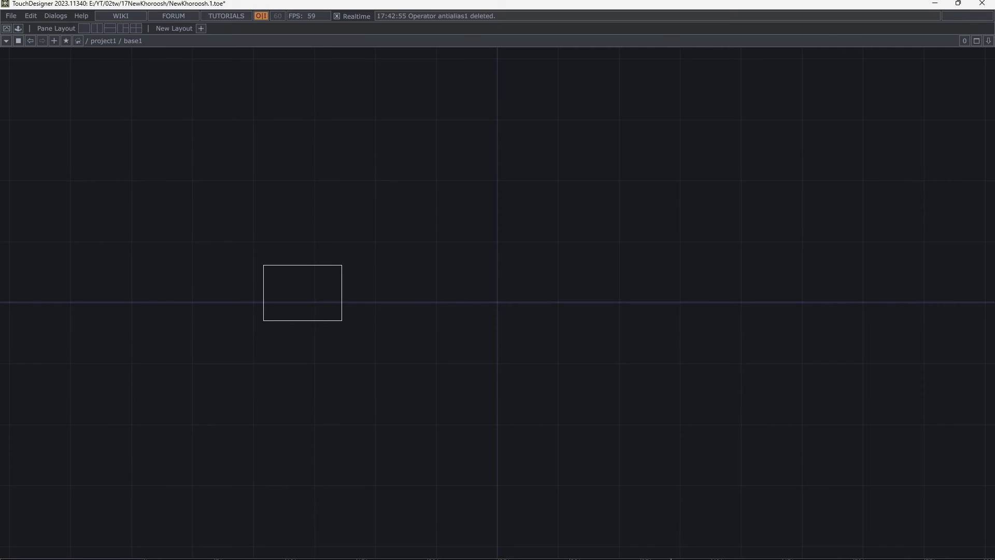
scroll(299, 291, "up", 3)
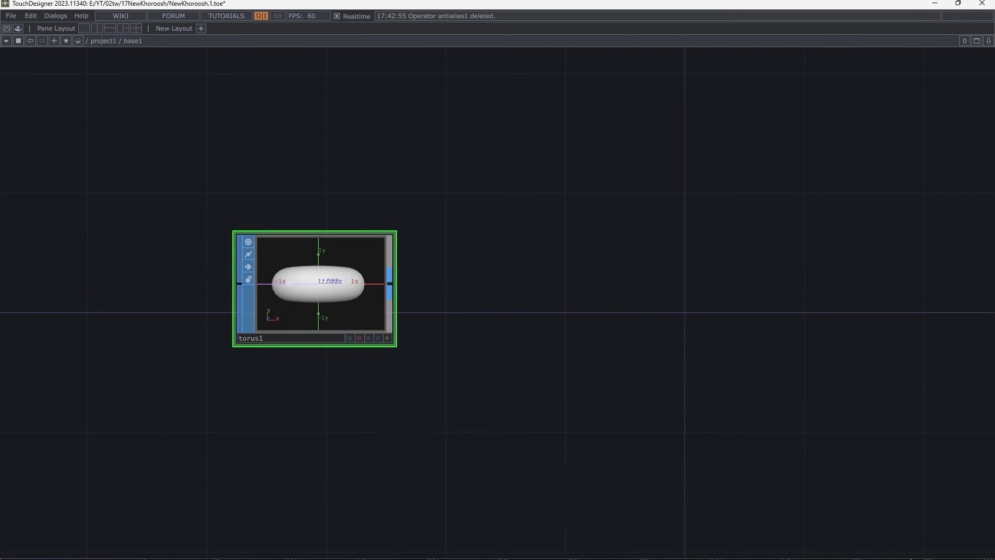
Step: Append a Null SOP to the output of torus1
right_click(390, 283)
type("null")
left_click(357, 205)
left_click(883, 287)
left_click_drag(882, 378, 231, 395)
Step: Append a Geometry COMP to the output of null1
right_click(309, 300)
type("geo")
left_click(134, 252)
left_click(459, 311)
left_click_drag(461, 420, 455, 425)
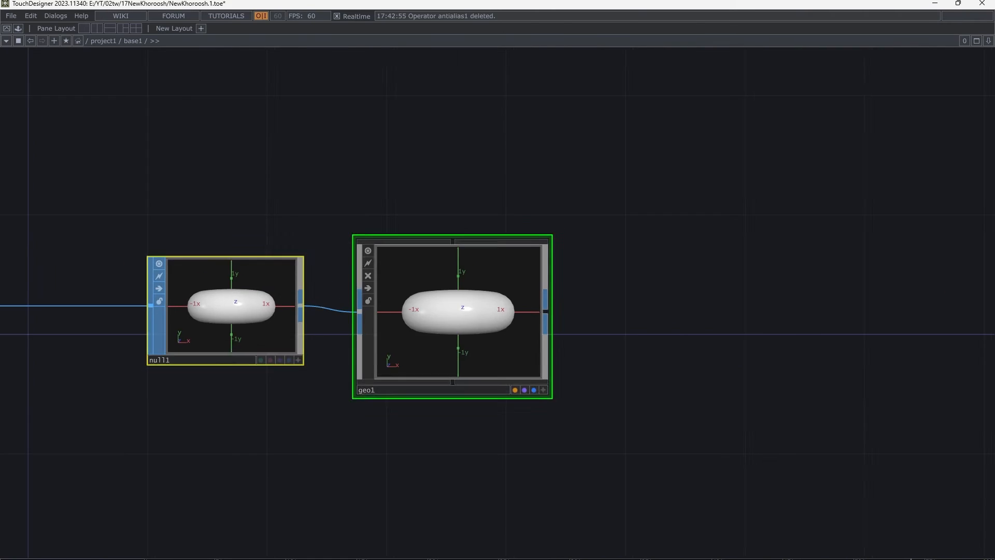
Step: Add a Camera COMP and a Light COMP to the network near geo1
left_click_drag(400, 173, 357, 209)
key("Tab")
left_click(195, 125, "shift")
left_click(195, 189, "shift")
left_click_drag(134, 218, 134, 211)
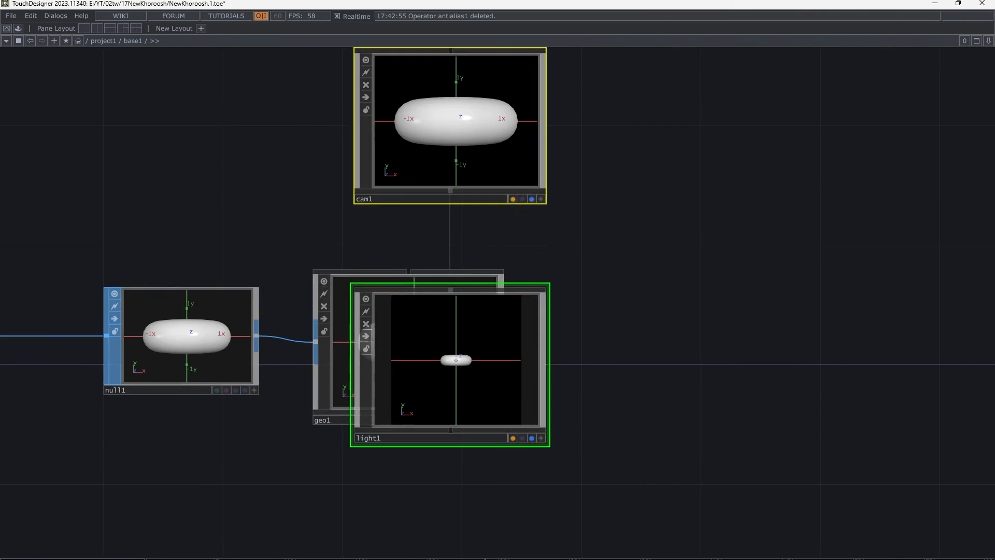
Step: Stack the three scene components in a column, with cam1 above geo1 and light1 below it
scroll(540, 242, "down", 5)
left_click_drag(539, 242, 513, 248)
left_click_drag(467, 311, 445, 396)
left_click(523, 290)
left_click_drag(446, 248, 446, 189)
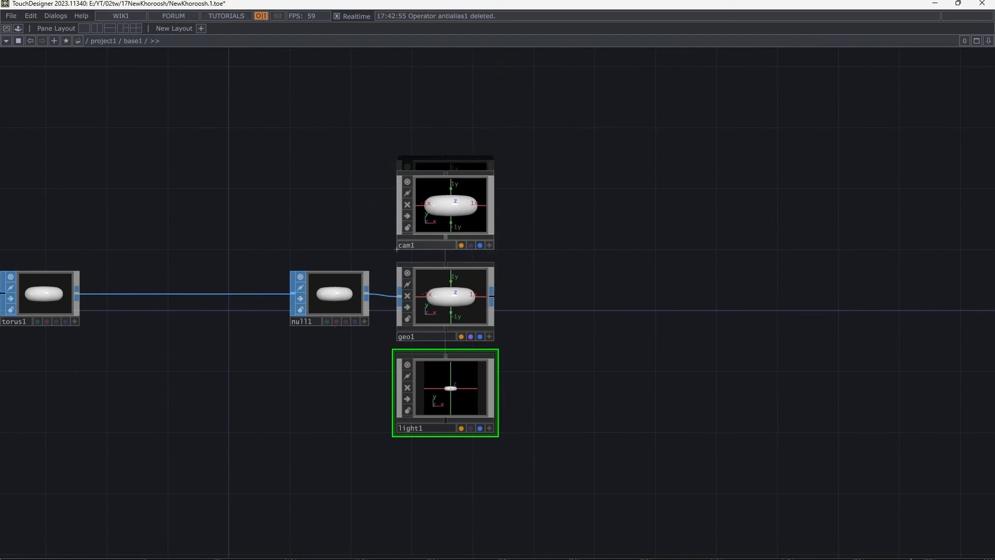
Step: Add a Render TOP beside the camera, geometry and light components
key("Tab")
type("re")
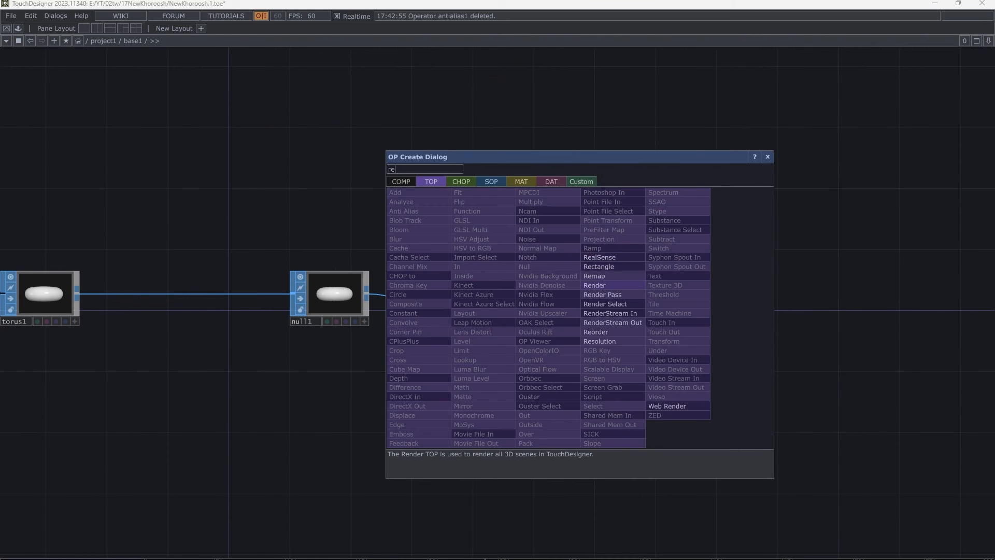
left_click(596, 286)
left_click(602, 294)
scroll(642, 290, "up", 4)
mouse_move(658, 311)
left_mouse_down()
mouse_move(679, 284)
mouse_move(648, 318)
left_mouse_up()
scroll(679, 284, "down", 2)
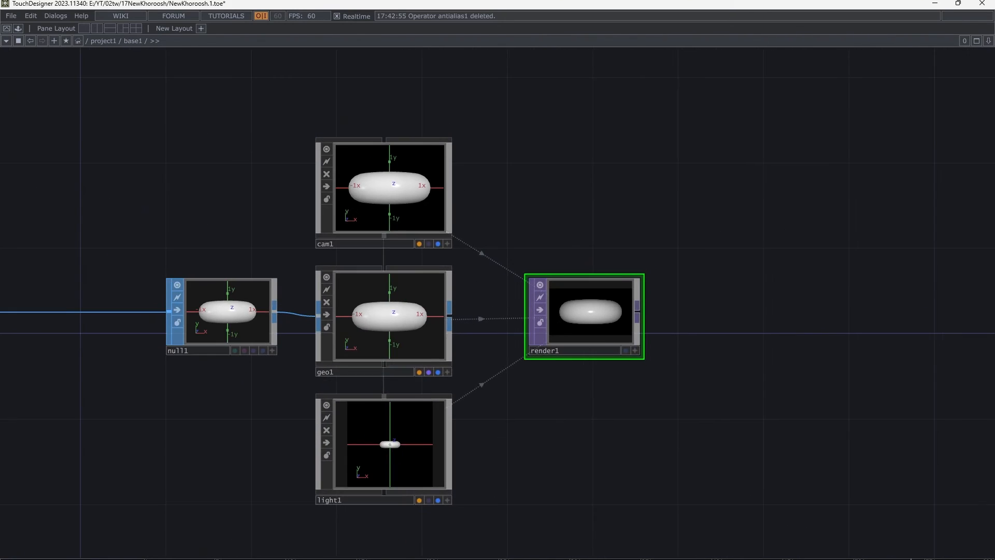
Step: Insert a Transform SOP on the wire between torus1 and null1
left_click_drag(218, 228, 424, 225)
right_click(203, 313)
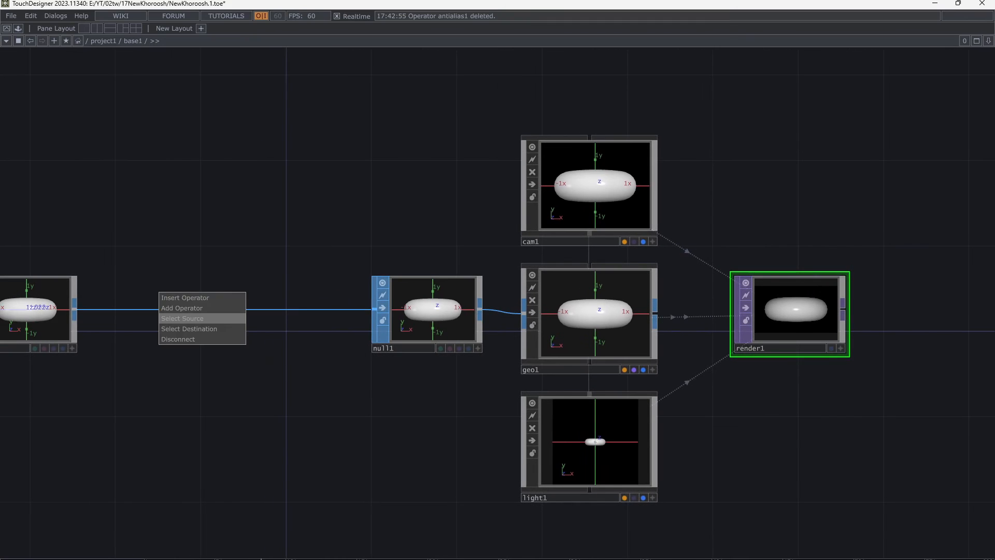
left_click(185, 298)
type("tr")
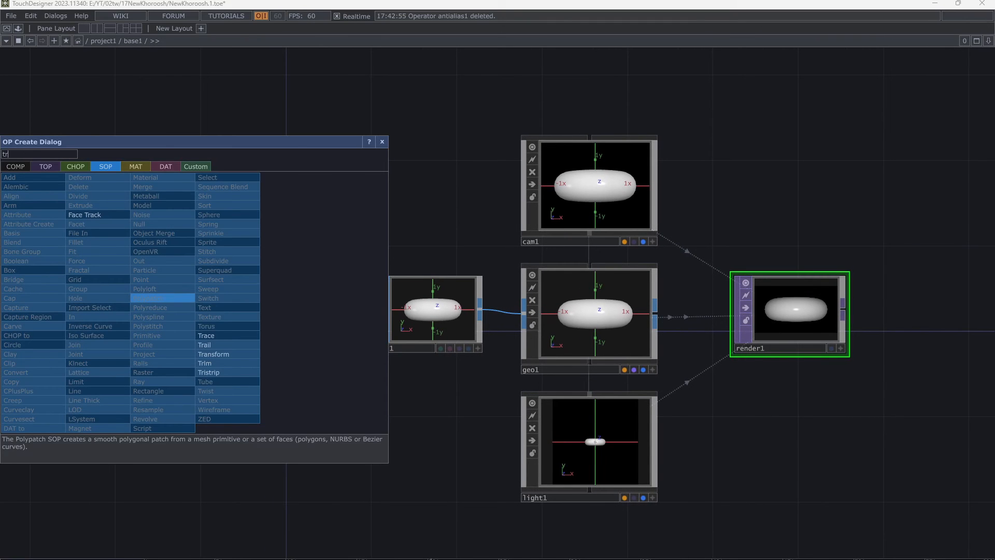
type("a")
left_click(216, 354)
left_click(213, 335)
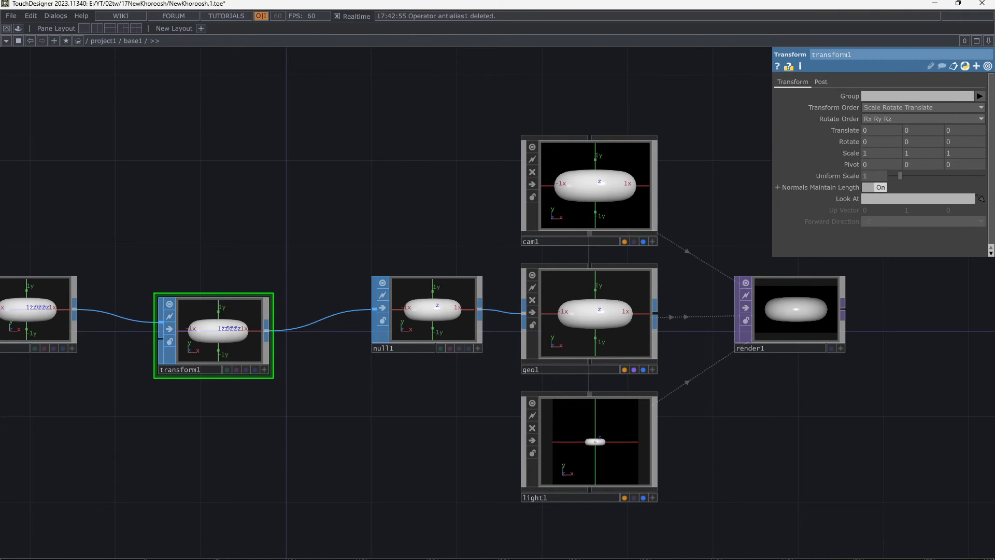
Step: Set transform1's X rotation to 90 so the torus faces the camera
middle_click_drag(871, 130, 911, 121)
left_click_drag(726, 218, 665, 227)
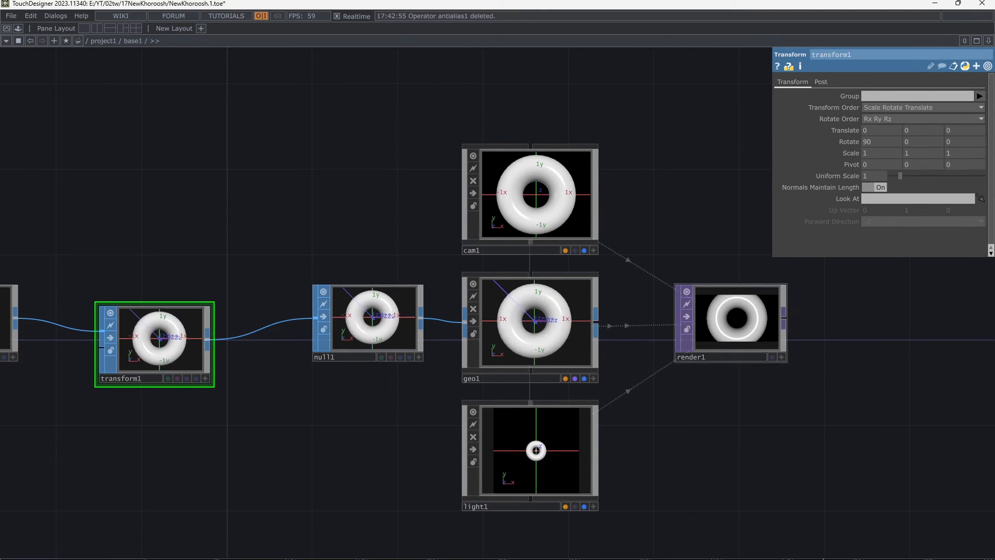
scroll(757, 338, "up", 3)
scroll(757, 343, "up", 4)
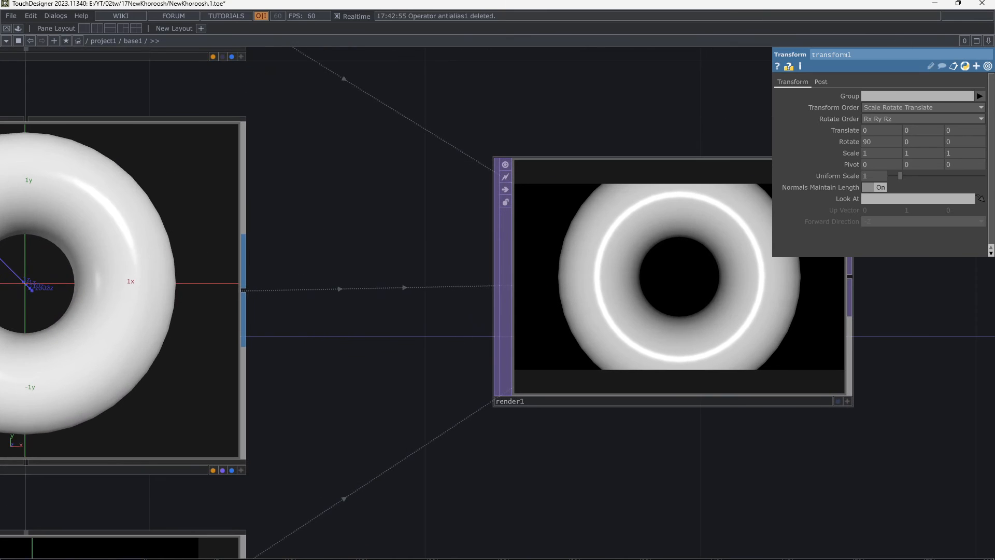
Step: Set render1's output resolution to 1920 x 1080
scroll(755, 338, "down", 2)
left_click_drag(752, 420, 569, 445)
left_click(545, 363)
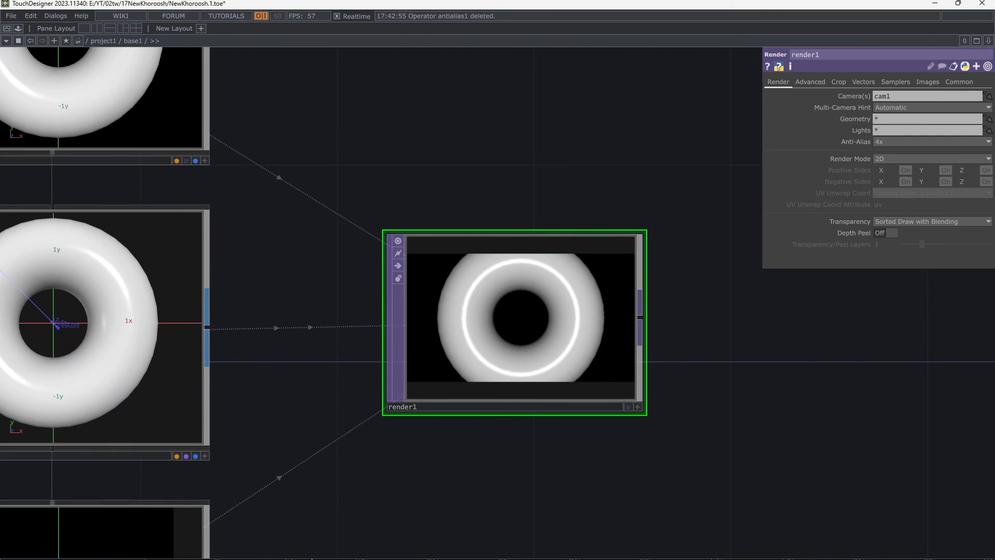
left_click(959, 82)
left_click(987, 96)
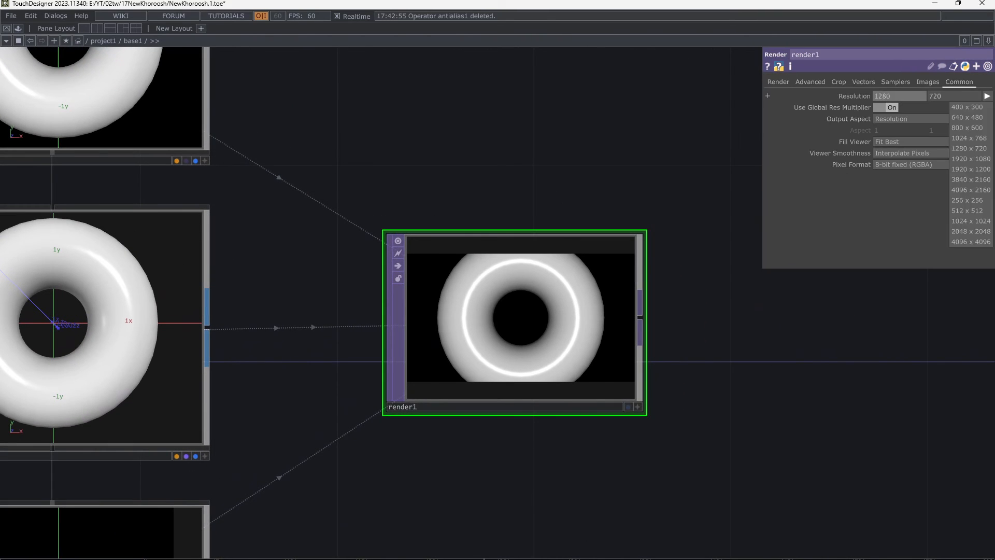
left_click(971, 159)
Step: Add a Line MAT to the network below render1
left_click_drag(819, 353, 858, 234)
scroll(829, 333, "down", 2)
scroll(603, 392, "down", 4)
left_click_drag(603, 392, 586, 397)
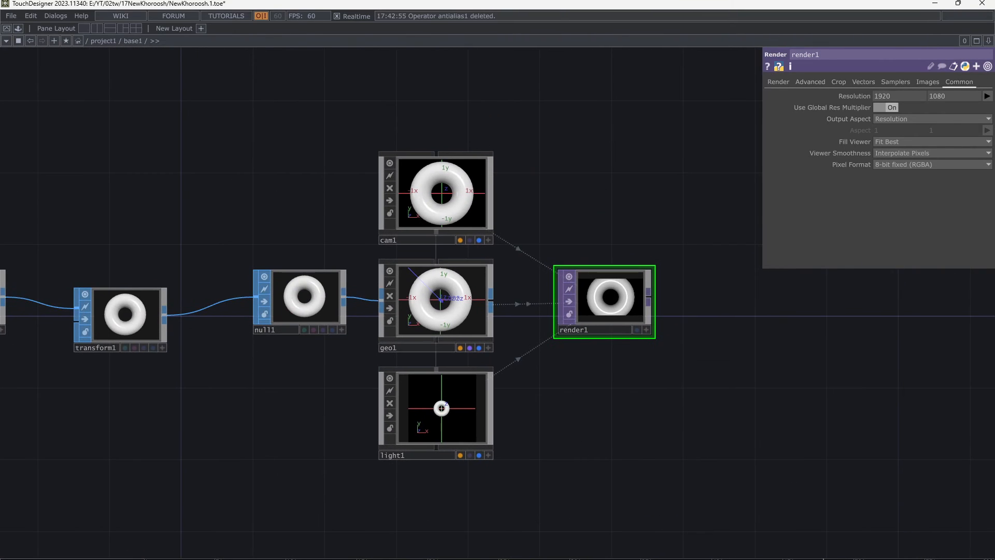
key("Tab")
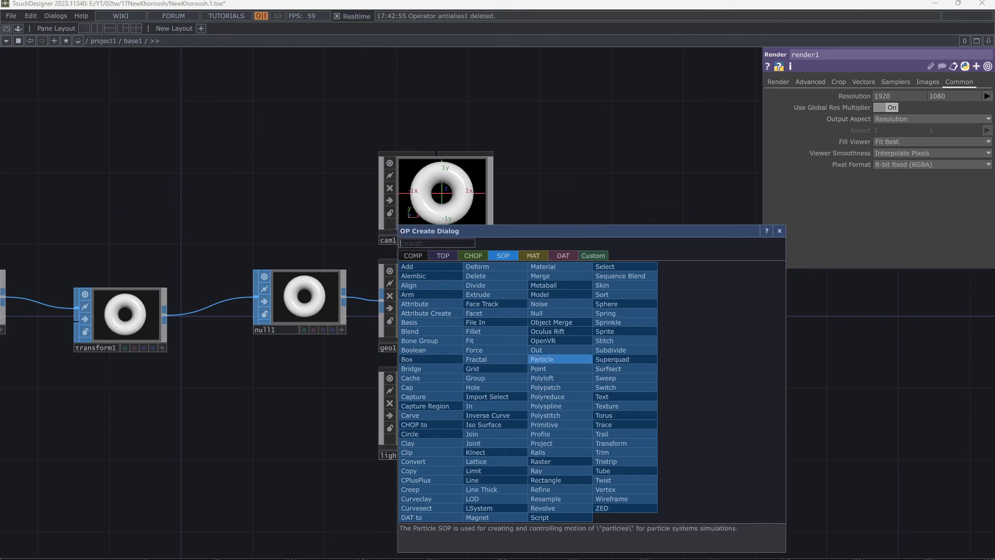
left_click(533, 256)
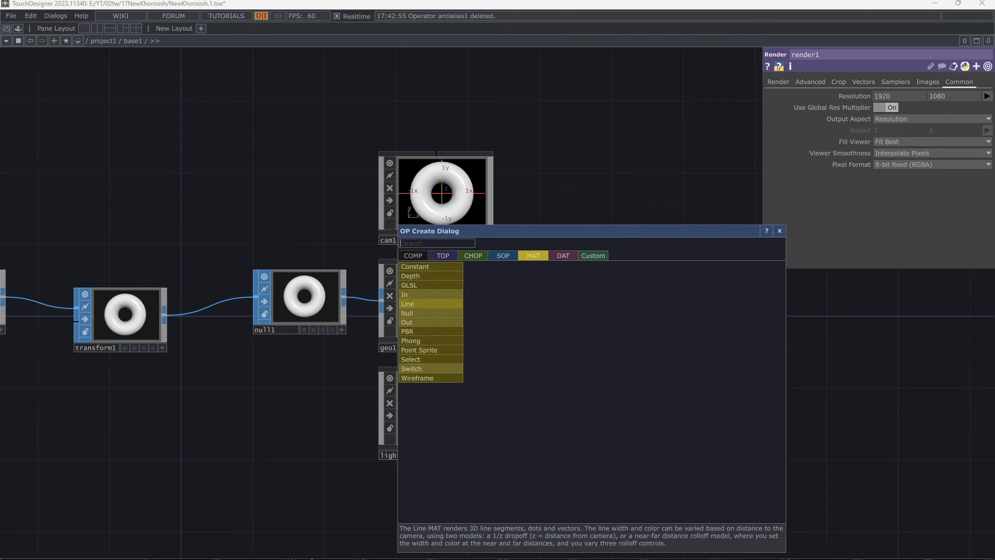
left_click(407, 304)
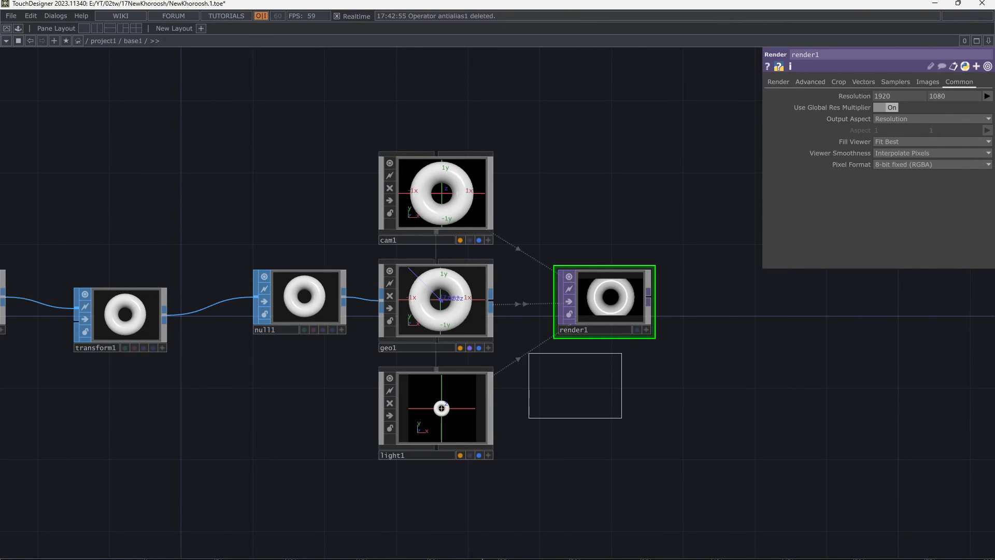
left_click(569, 391)
scroll(613, 363, "up", 2)
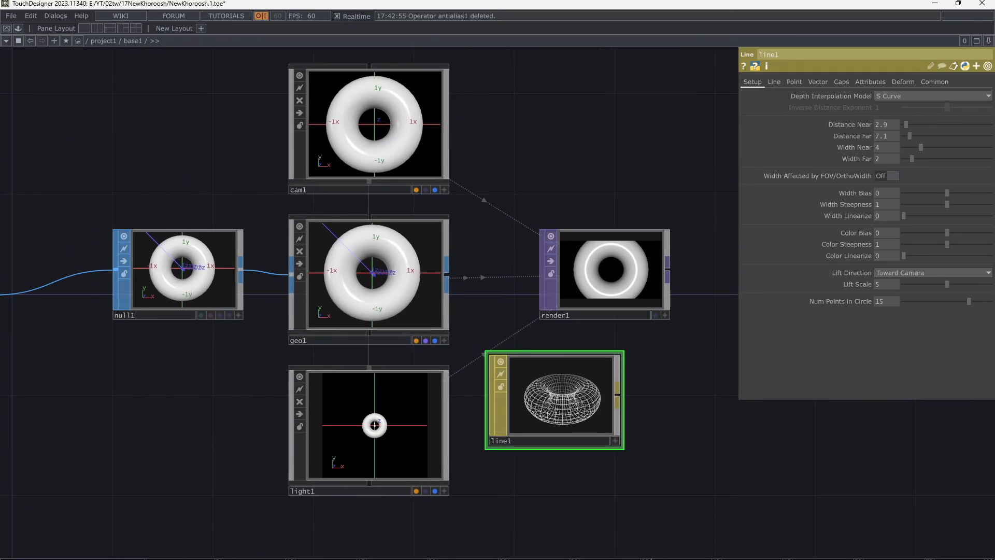
Step: Assign the line1 material to geo1 and position line1 closer beneath render1
left_click_drag(596, 373, 366, 270)
left_click(390, 274)
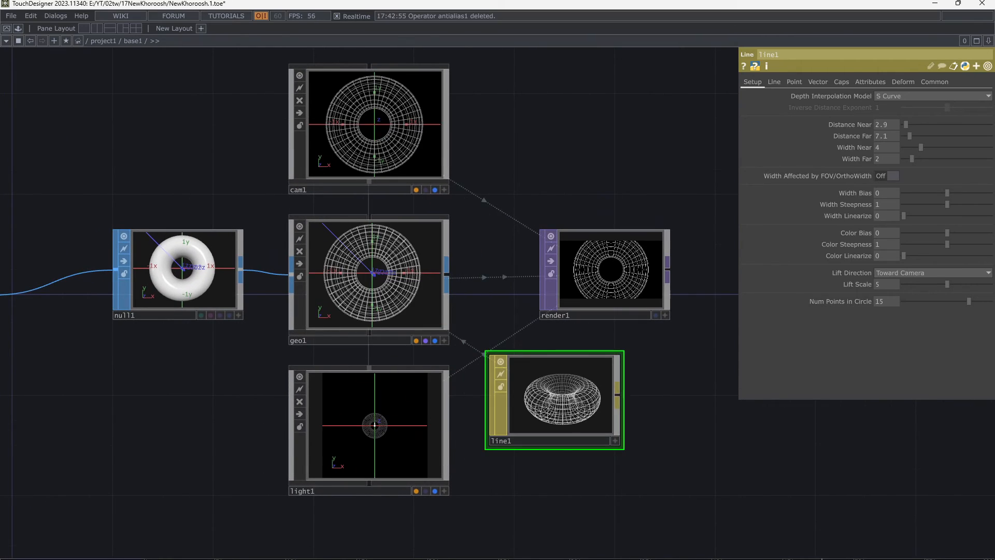
left_click_drag(632, 421, 535, 464)
scroll(570, 422, "up", 5)
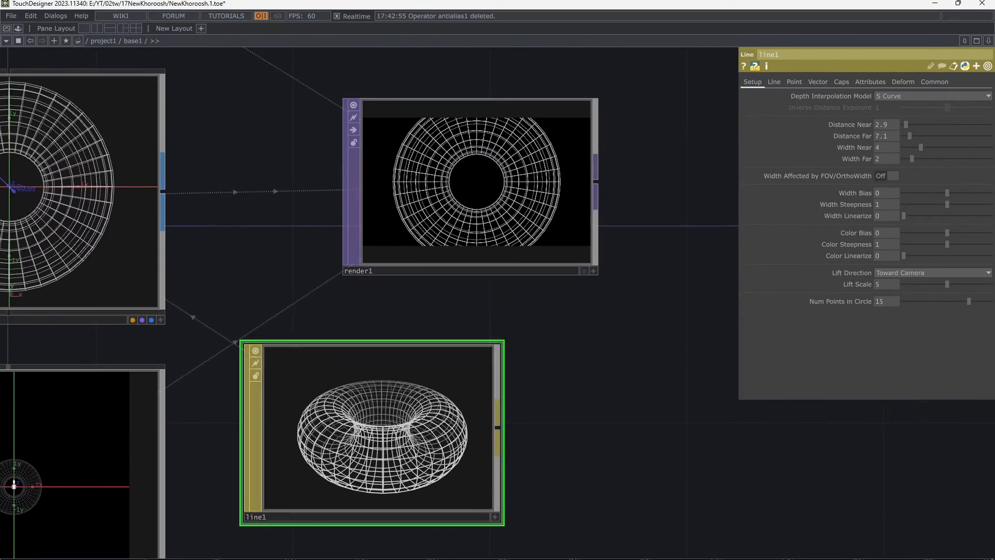
left_click_drag(456, 462, 457, 412)
left_click_drag(586, 400, 533, 440)
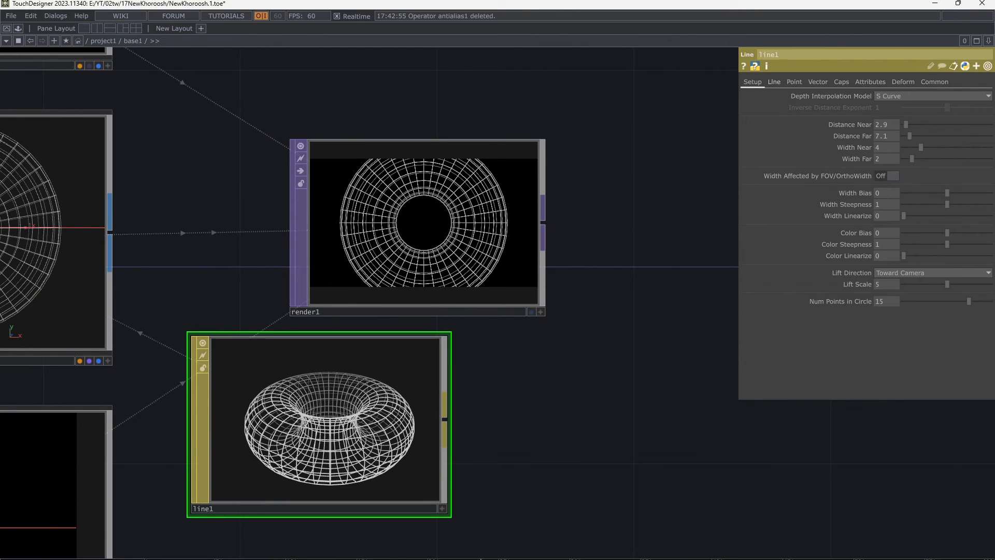
Step: Turn off Draw Lines and turn on Draw Vectors in the line1 material
left_click(774, 82)
left_click(887, 96)
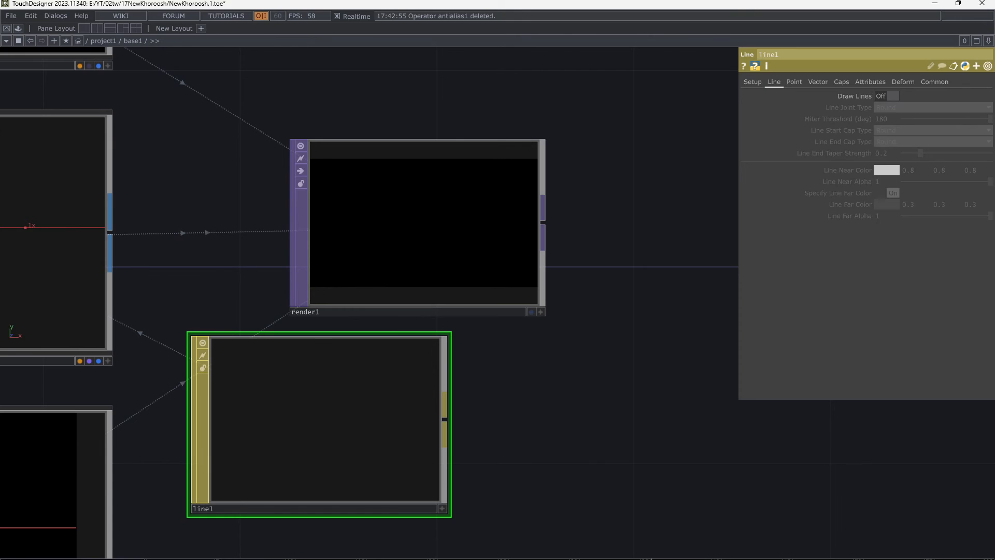
left_click(818, 82)
left_click(887, 96)
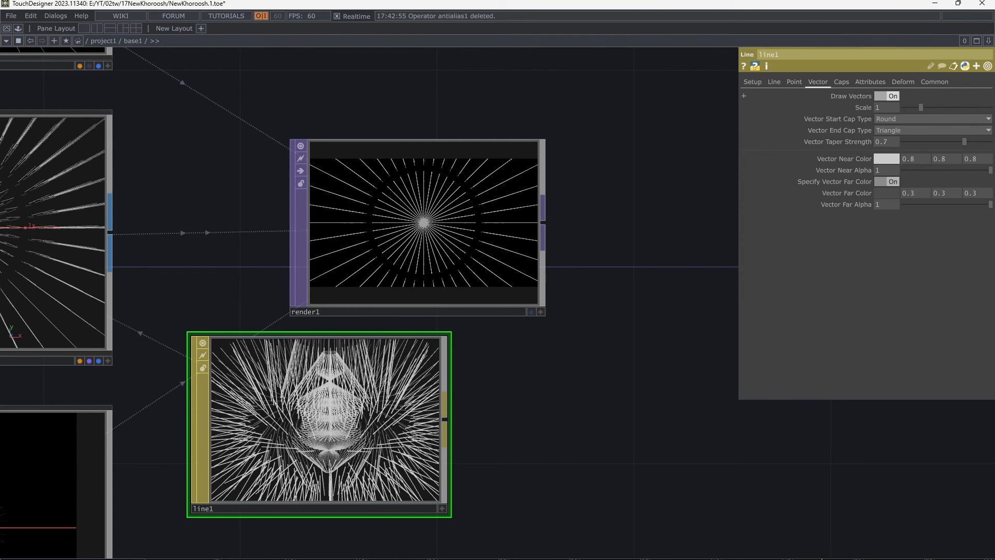
Step: Reduce the line1 material's vector scale to 0.15
scroll(408, 215, "up", 6)
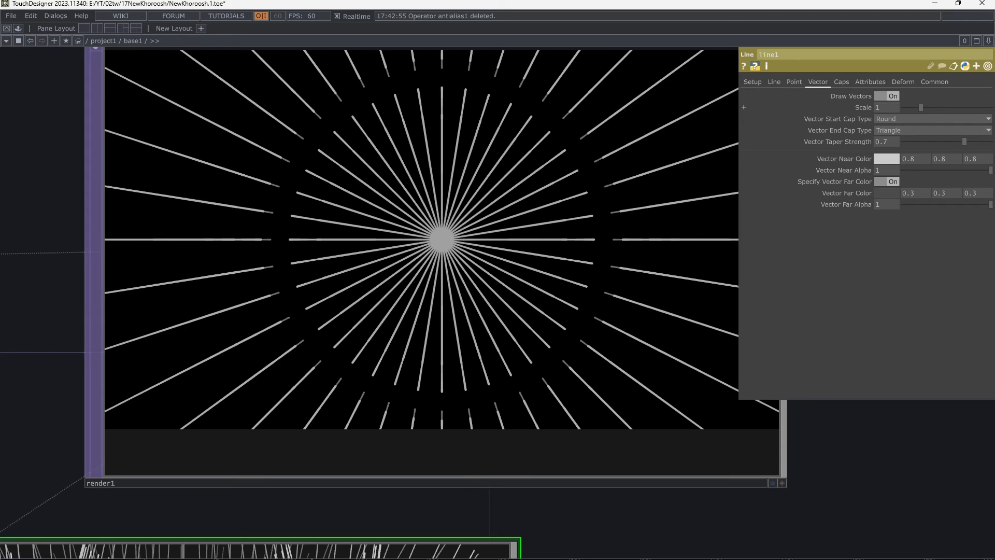
mouse_move(922, 107)
left_mouse_down()
mouse_move(903, 116)
mouse_move(906, 107)
left_mouse_up()
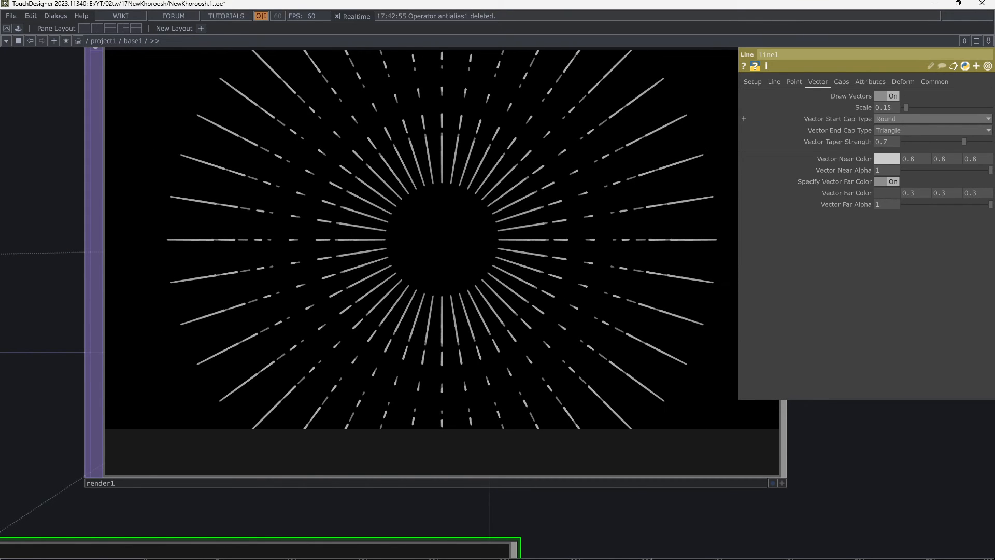
Step: Insert a Noise SOP into the wire between torus1 and transform1
scroll(564, 304, "down", 5)
left_click_drag(605, 380, 736, 327)
scroll(574, 379, "down", 6)
left_click_drag(388, 358, 337, 364)
left_click_drag(315, 307, 366, 294)
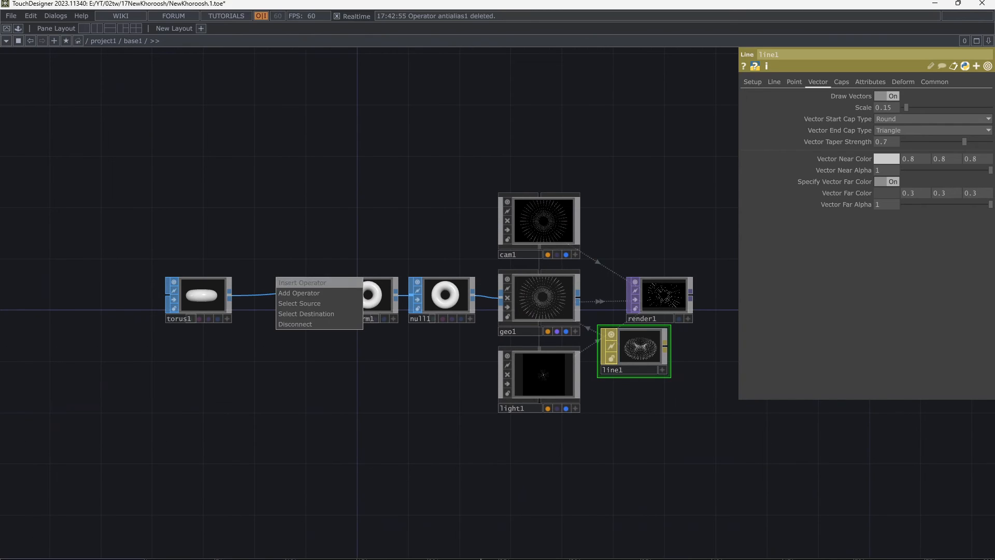
left_click(303, 283)
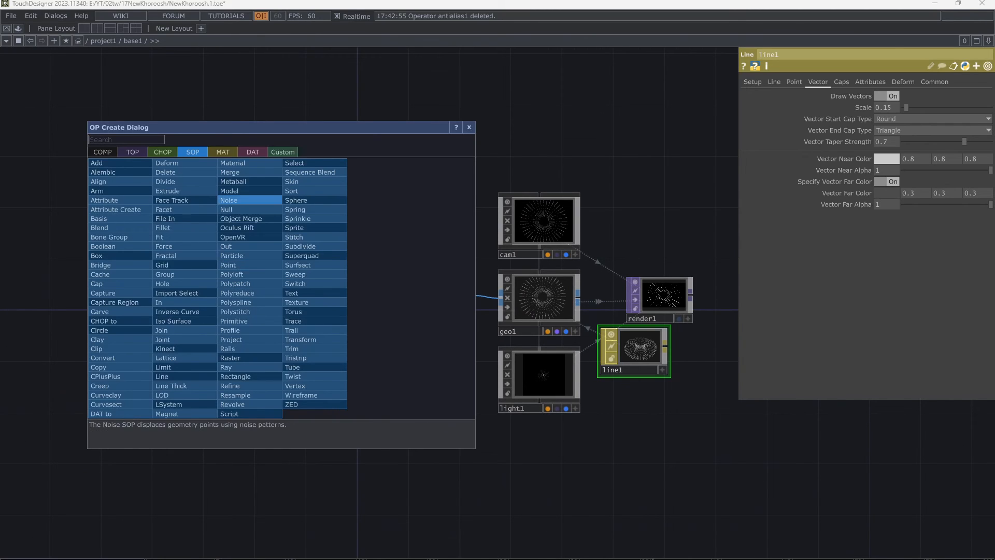
left_click(236, 200)
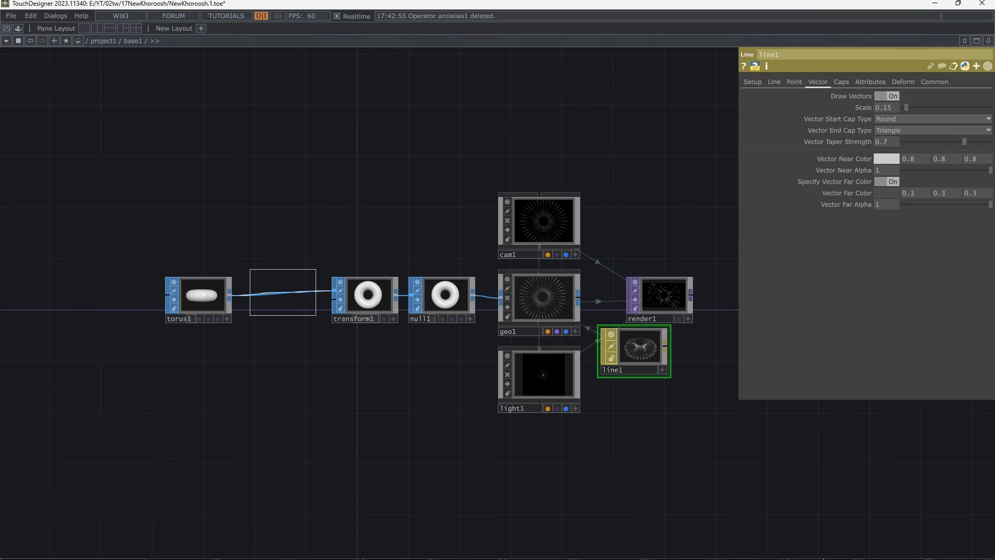
left_click(283, 292)
Step: Set the noise1 SOP's exponent to 0 and check the resulting pattern in render1
scroll(671, 301, "up", 10)
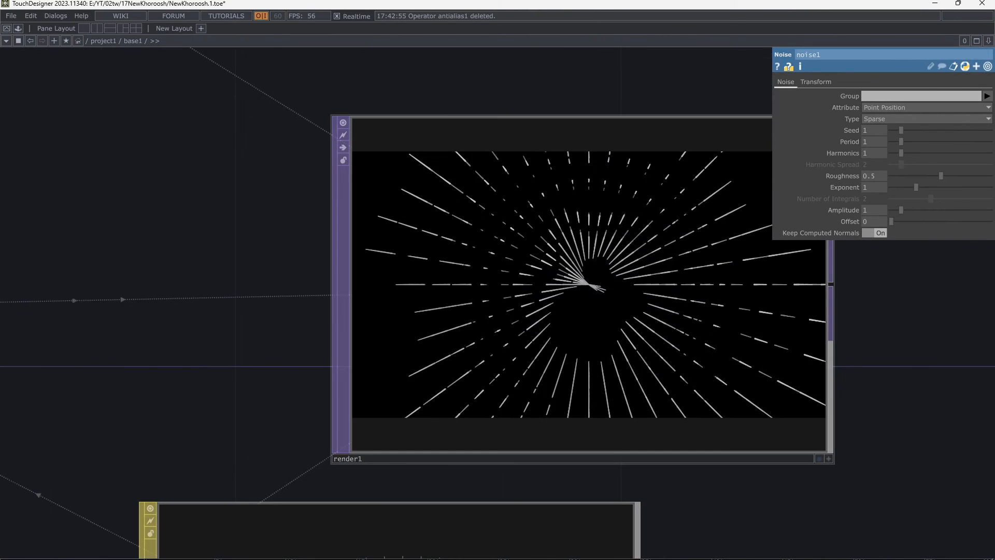
left_click_drag(892, 332, 821, 345)
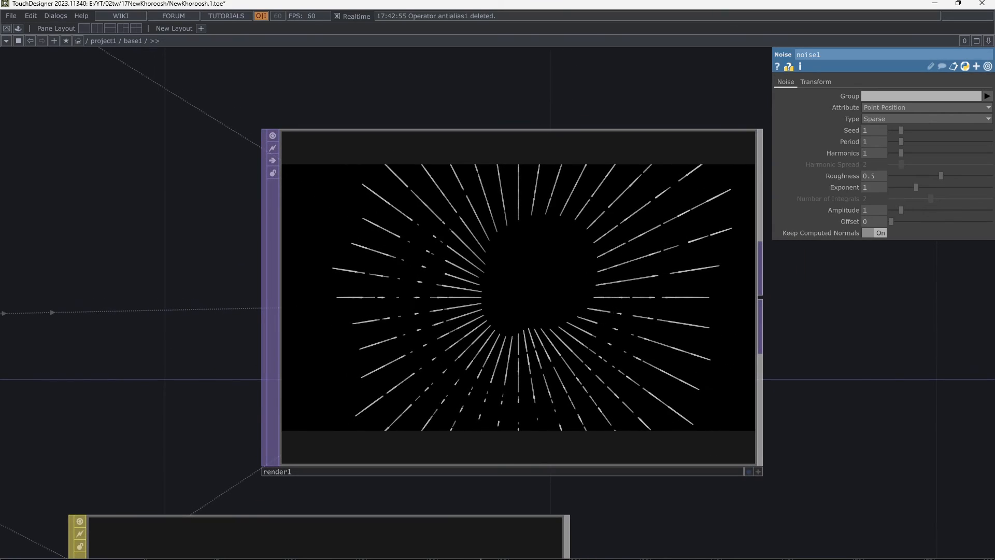
left_click_drag(916, 187, 891, 187)
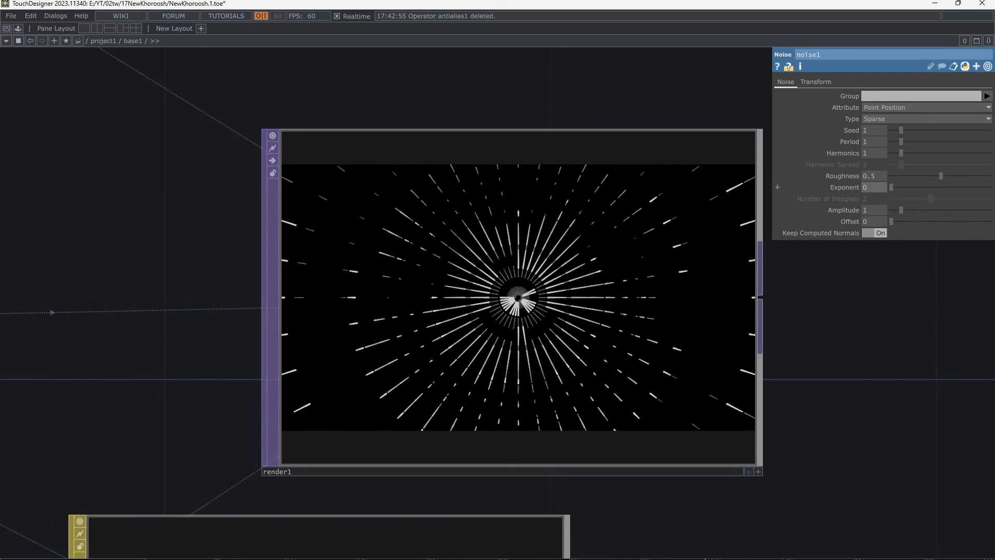
scroll(528, 335, "up", 5)
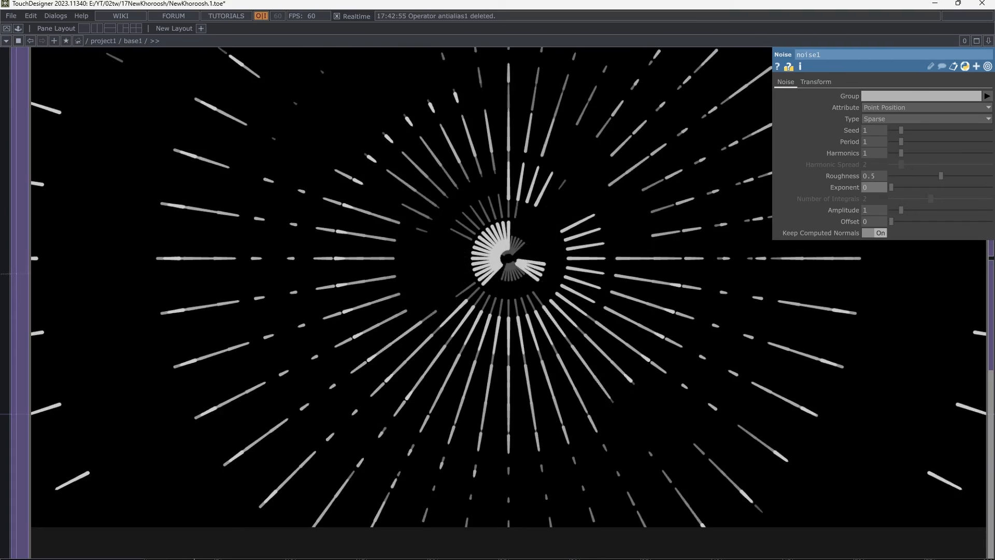
Step: Set the line1 material's vector scale to 0.18 and its vector taper strength to 0.176
scroll(531, 334, "down", 3)
left_click(741, 361)
scroll(745, 361, "down", 3)
left_click_drag(716, 451, 627, 413)
scroll(492, 446, "up", 1)
left_click(492, 446)
scroll(695, 158, "up", 3)
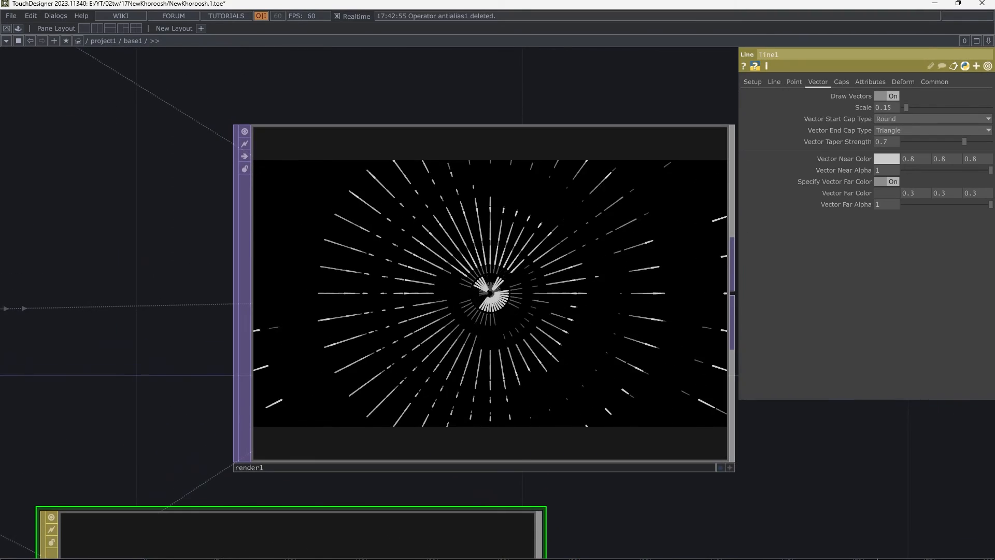
scroll(375, 391, "down", 6)
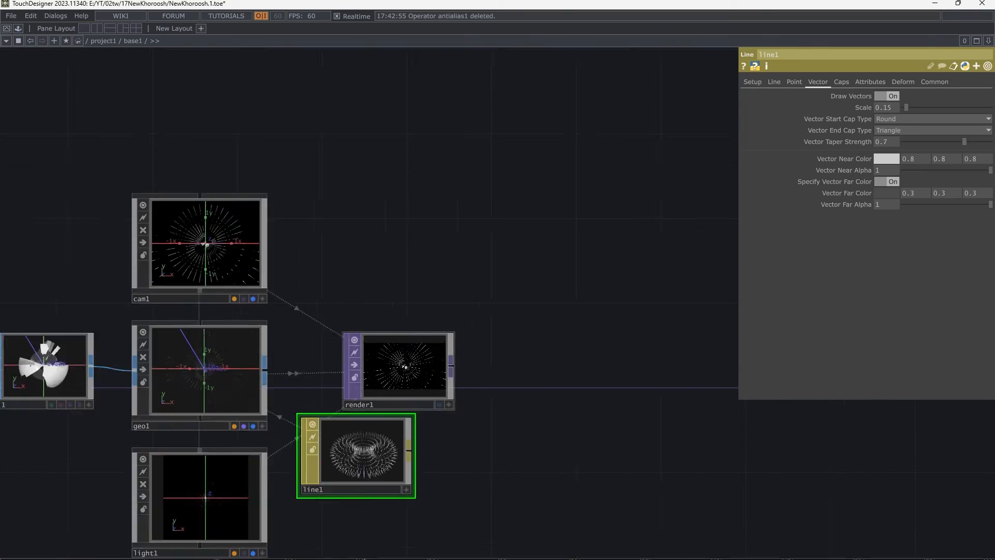
scroll(405, 367, "up", 3)
mouse_move(907, 107)
left_mouse_down()
mouse_move(923, 107)
mouse_move(907, 107)
left_mouse_up()
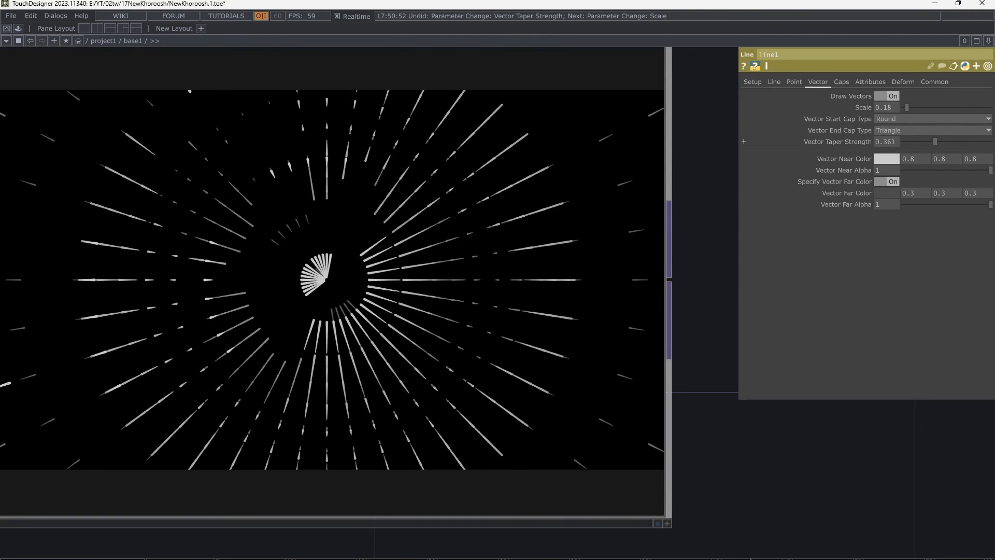
left_click_drag(935, 141, 919, 141)
scroll(350, 378, "up", 3)
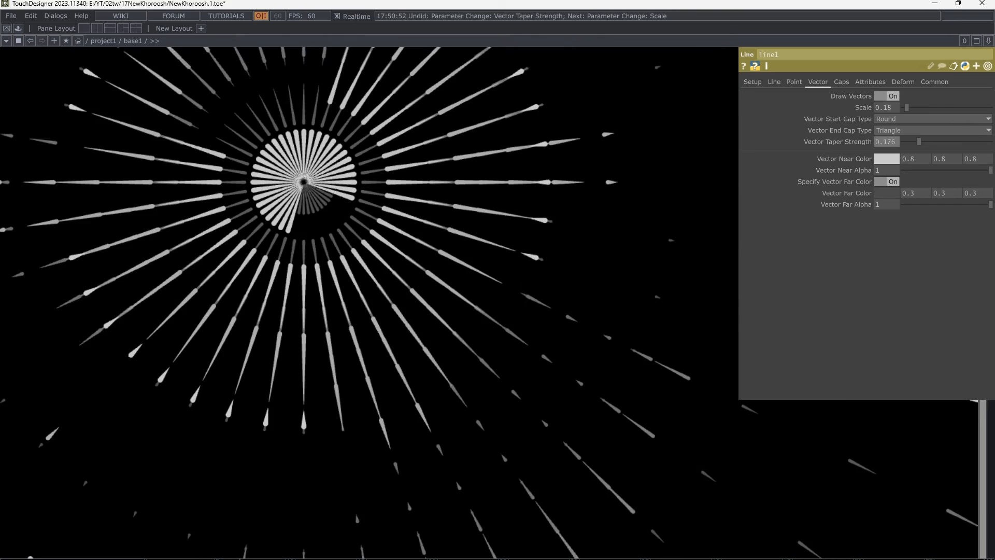
Step: Add a Null TOP to the output of render1
scroll(275, 360, "down", 5)
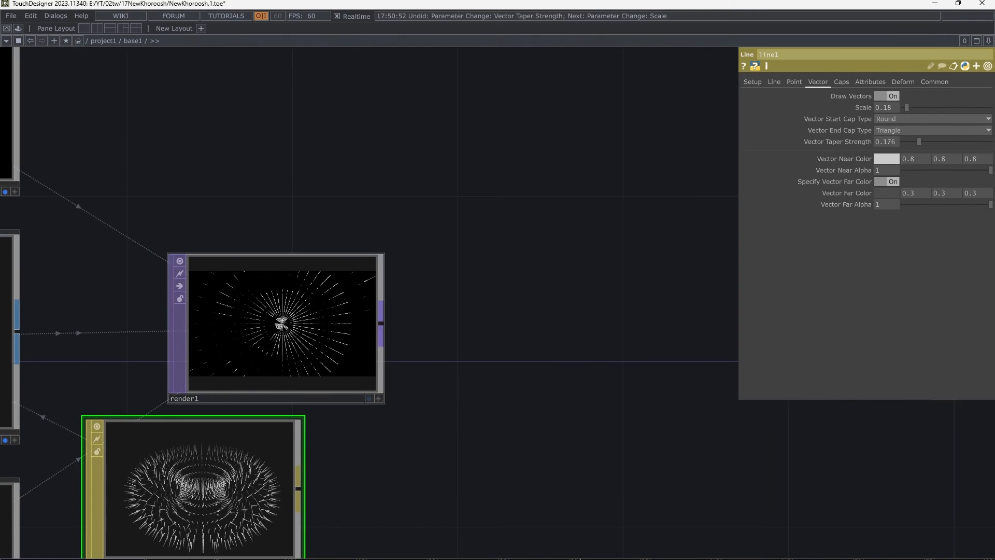
right_click(382, 330)
type("nul")
key("Return")
left_click(549, 373)
scroll(549, 372, "down", 5)
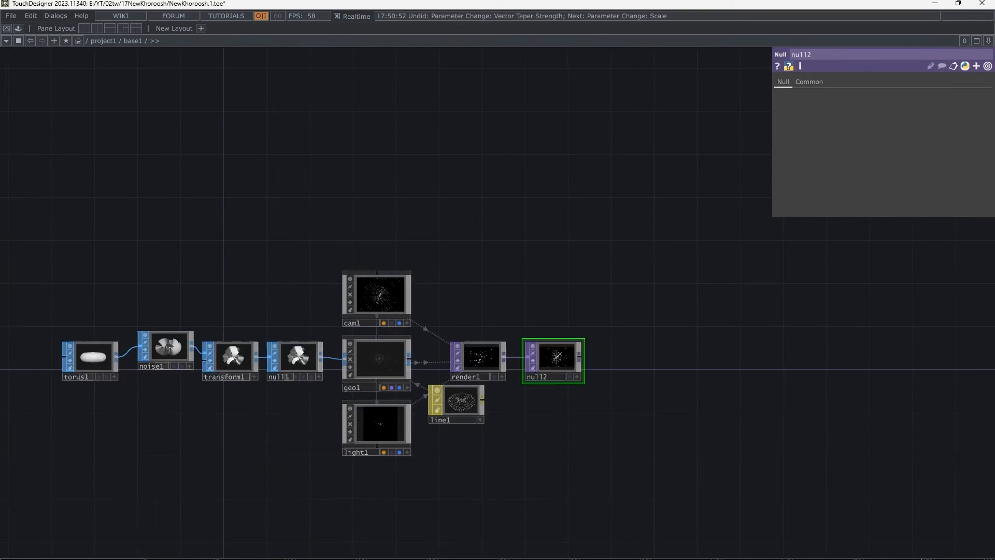
Step: Move null2 well away from render1 to leave working space and add an Out TOP after it
left_click_drag(554, 407, 391, 398)
left_click_drag(393, 350, 683, 360)
right_click(656, 358)
type("o")
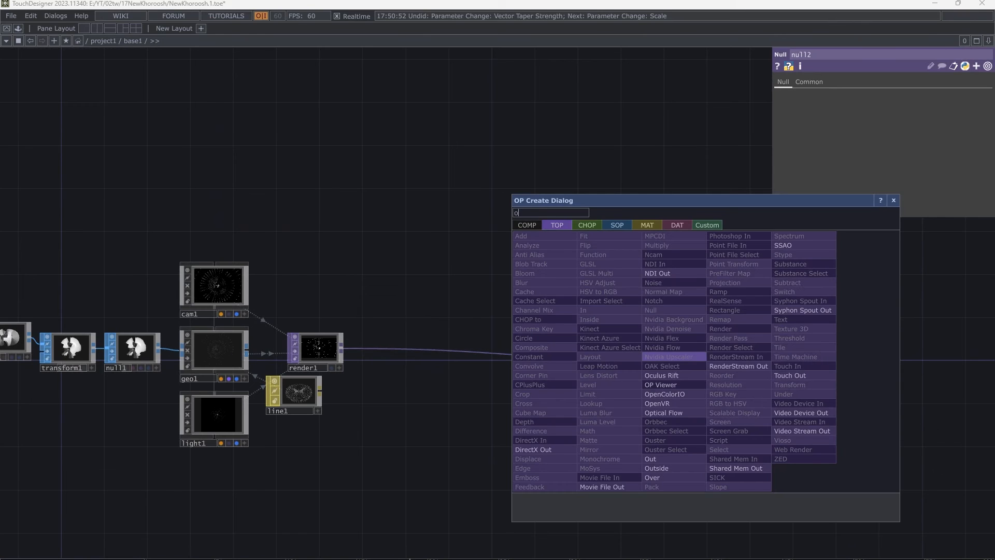
type("ut")
left_click(687, 459)
left_click(767, 369)
scroll(700, 387, "up", 3)
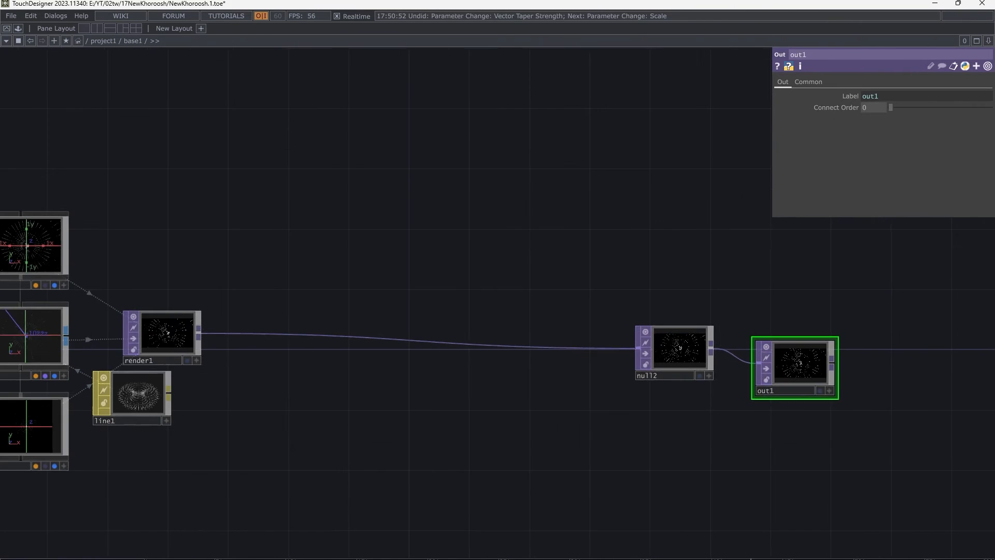
left_click_drag(700, 386, 706, 384)
Step: Branch a Feedback TOP from the output of render1 and place it above the main chain
scroll(266, 316, "up", 7)
left_click_drag(218, 308, 270, 322)
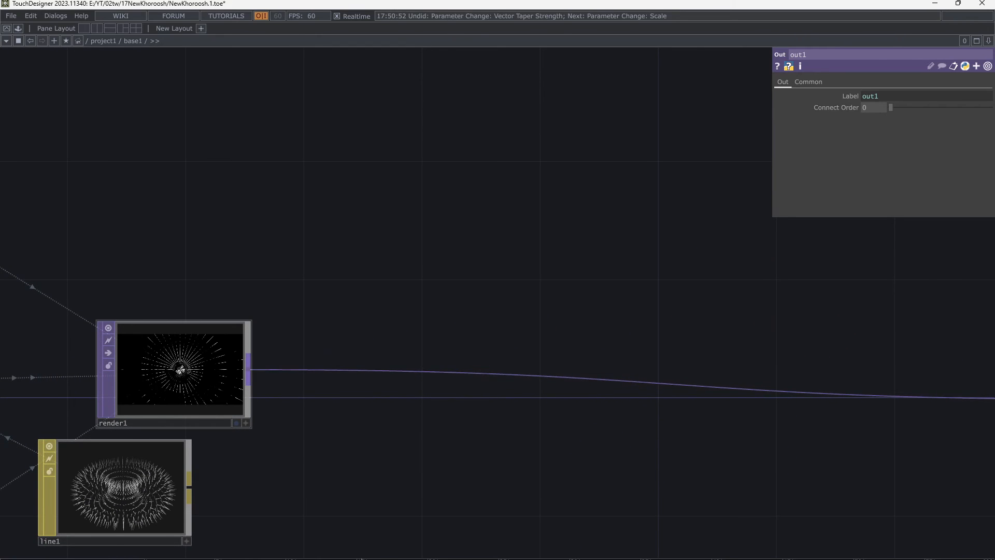
left_click(330, 253)
left_click(193, 325)
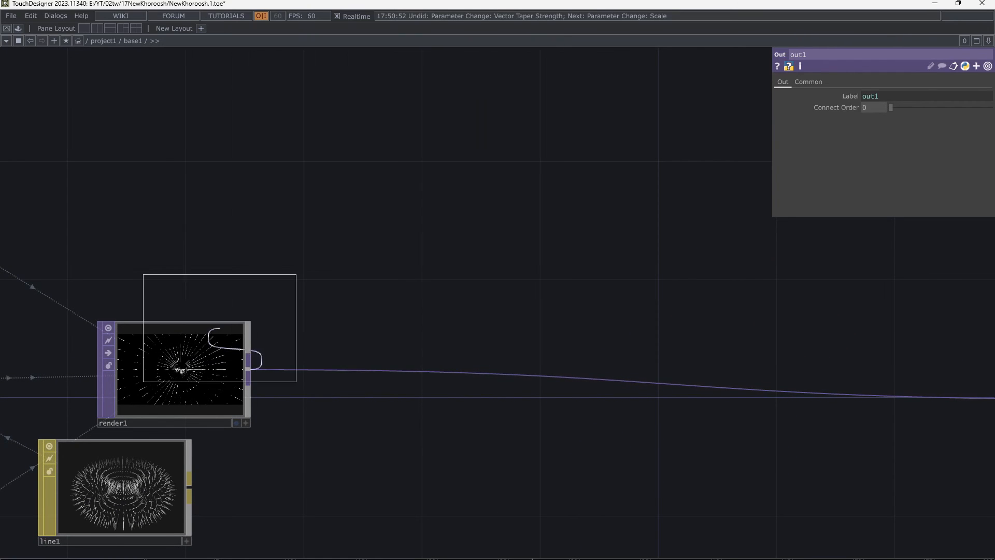
left_click(380, 200)
Step: Add a Level TOP after feedback1
right_click(455, 192)
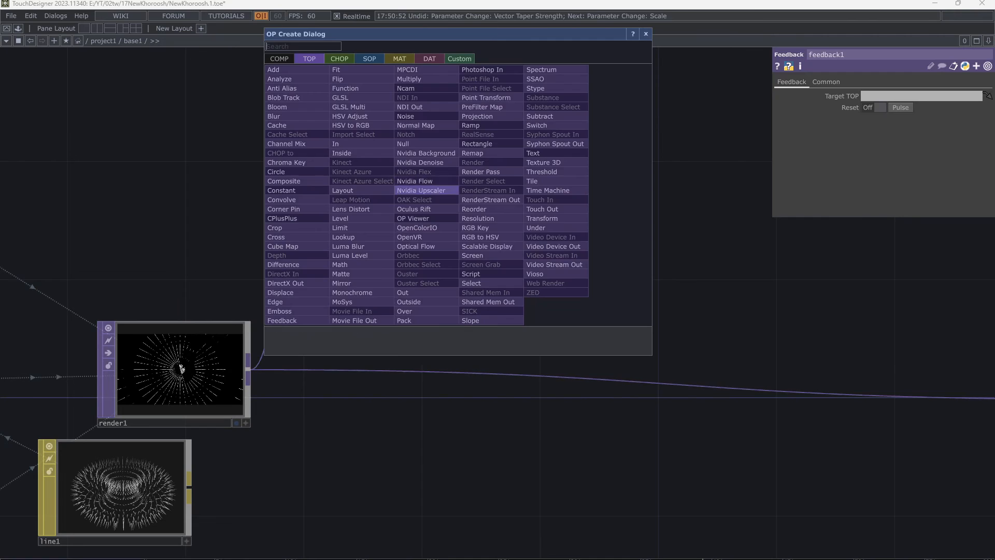
type("l")
left_click(340, 219)
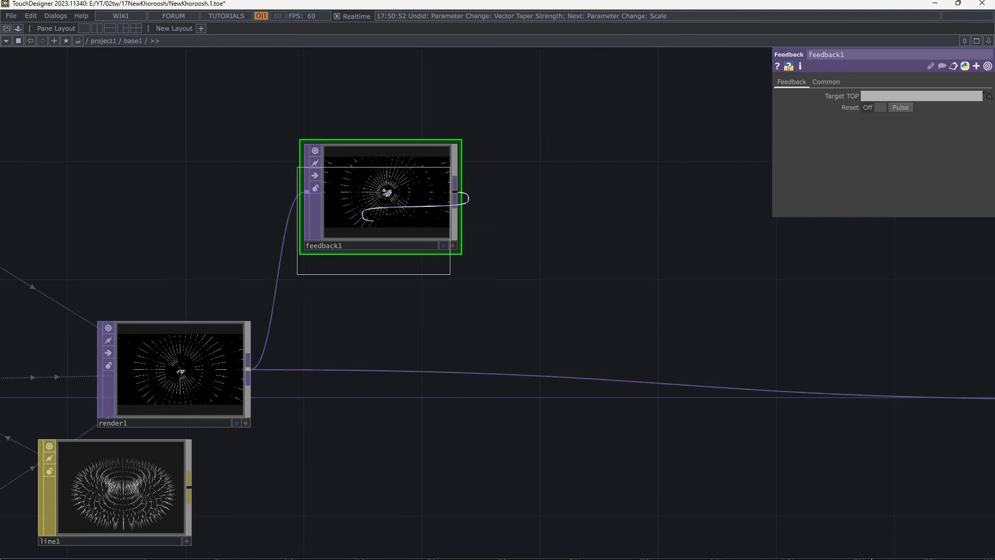
left_click(557, 200)
left_click_drag(642, 207, 625, 205)
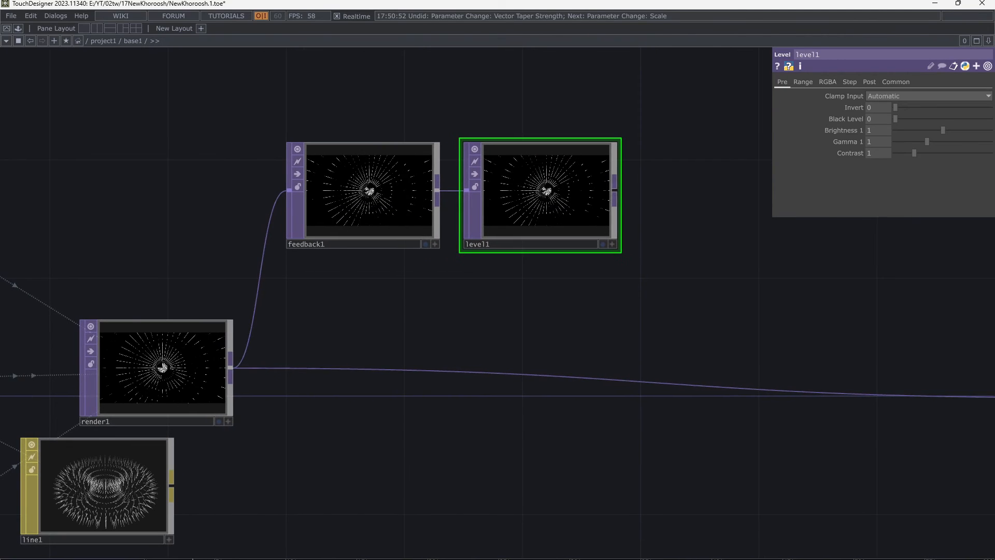
Step: Add a Composite TOP after level1 and place it slightly lower in the network
right_click(616, 192)
type("c")
key("Down")
key("Down")
key("Down")
key("Down")
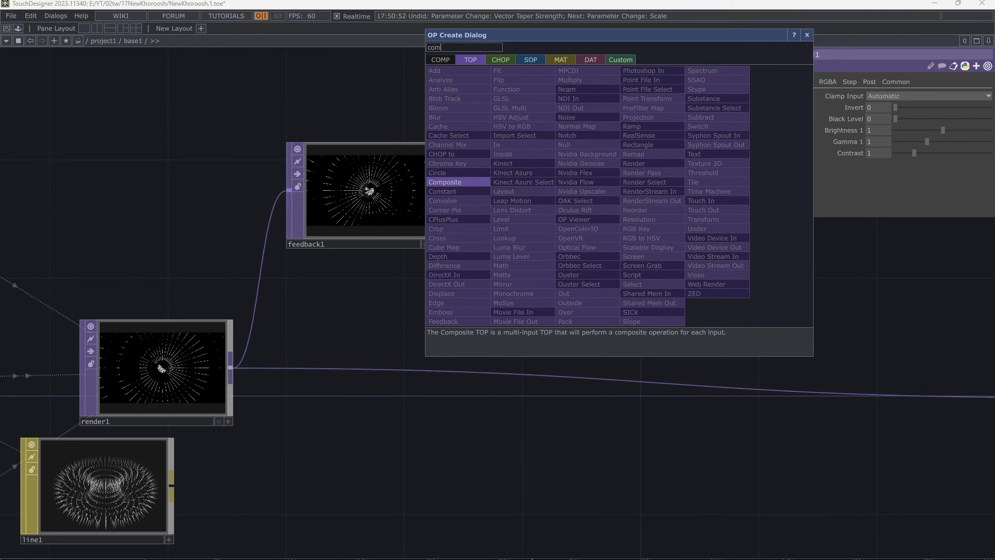
key("Return")
left_click(728, 313)
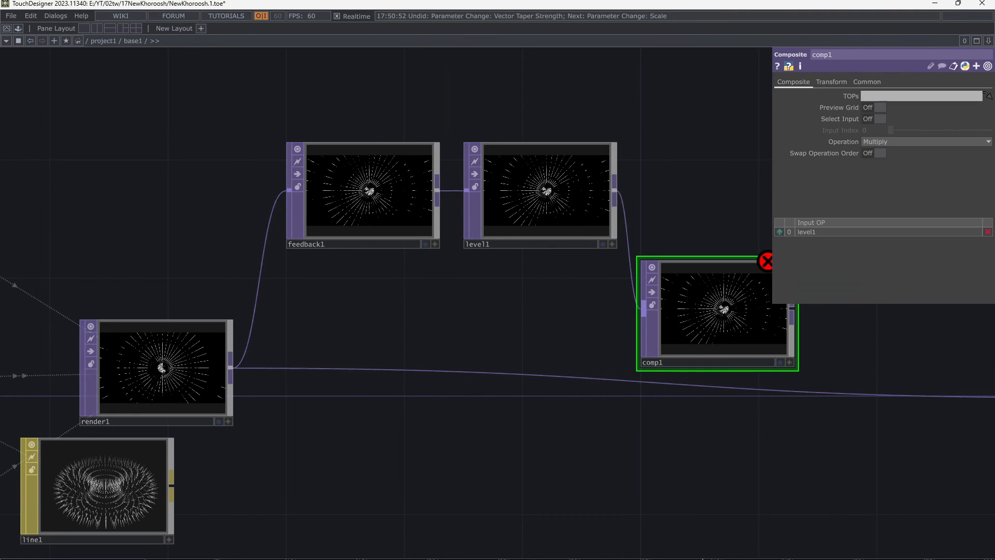
Step: Connect render1 as the second input of comp1 and make comp1 the target TOP of feedback1
left_click_drag(586, 337, 548, 337)
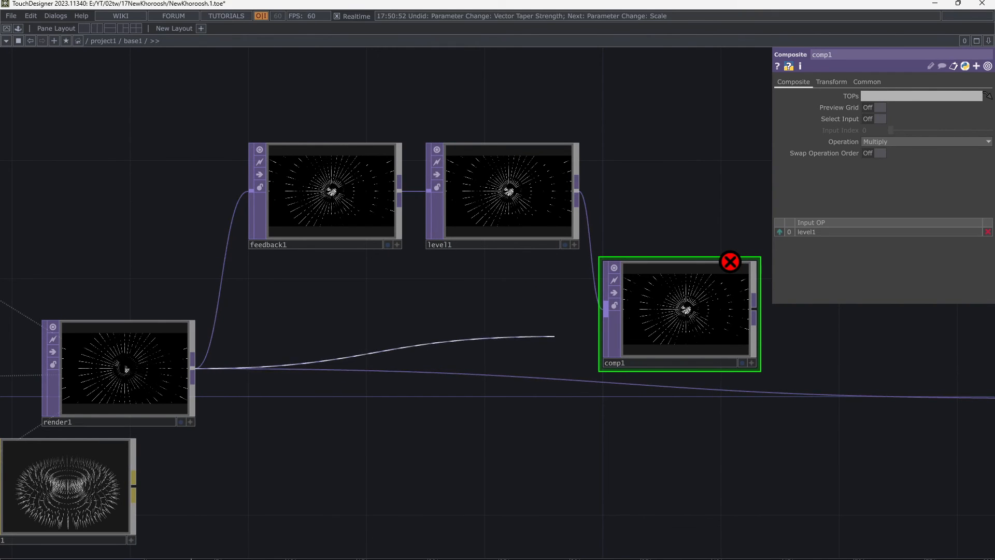
left_click_drag(554, 336, 605, 311)
left_click_drag(576, 352, 532, 363)
left_click_drag(648, 319, 323, 200)
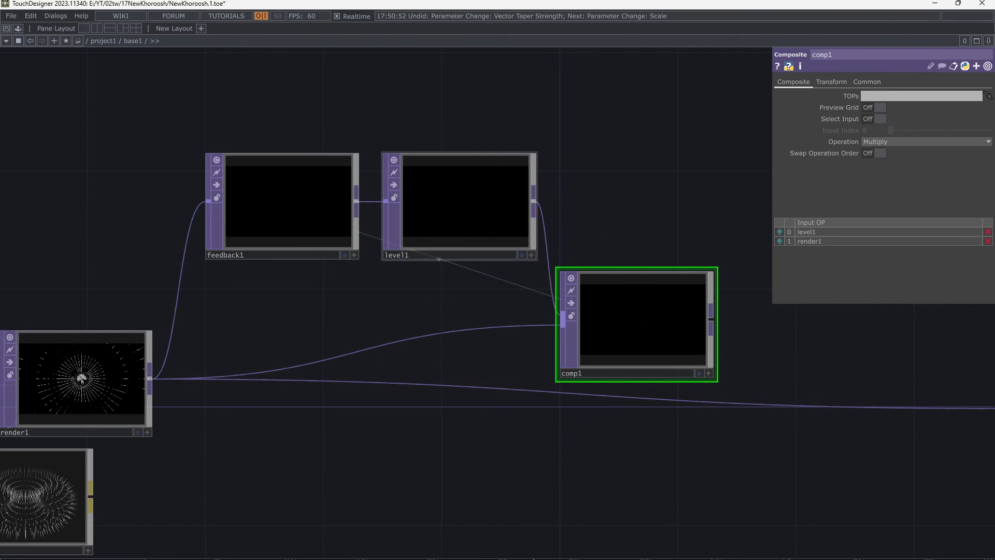
Step: Set level1's opacity to 0.978 and replace comp1's Multiply operation with one that accumulates the feedback trails
left_click(441, 258)
left_click(869, 82)
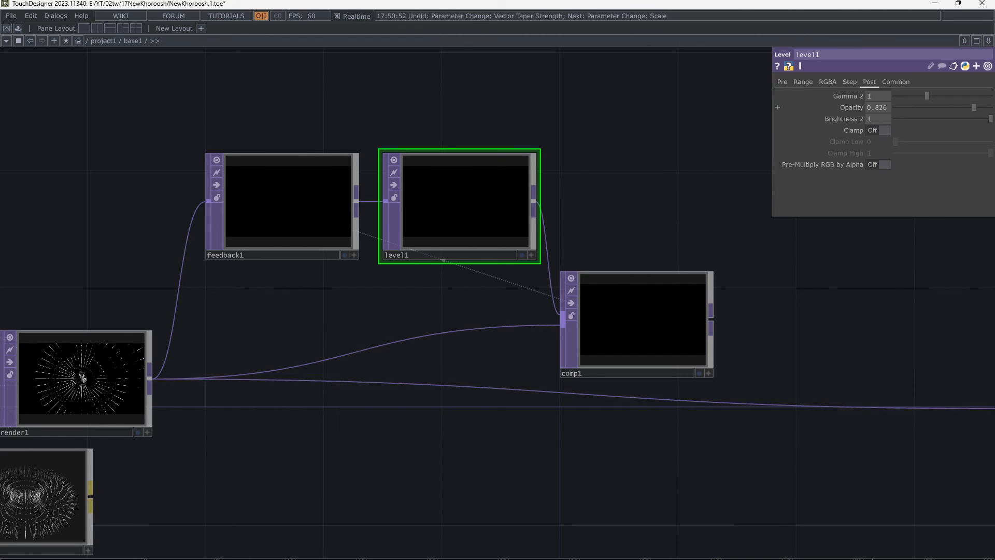
left_click(641, 357)
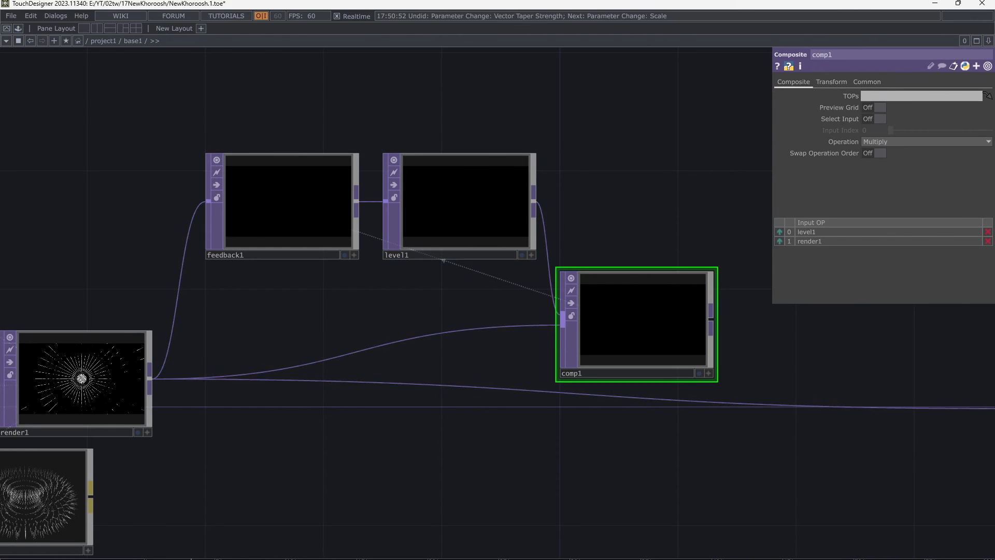
left_click(926, 142)
left_click(892, 153)
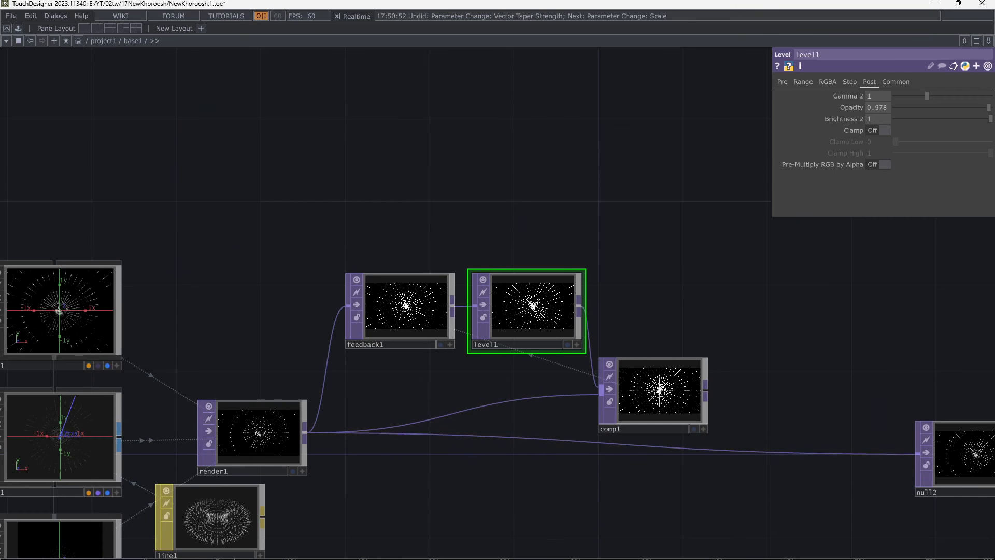
Step: Add a Noise TOP above feedback1 and connect render1 to its first input
key("Tab")
type("n")
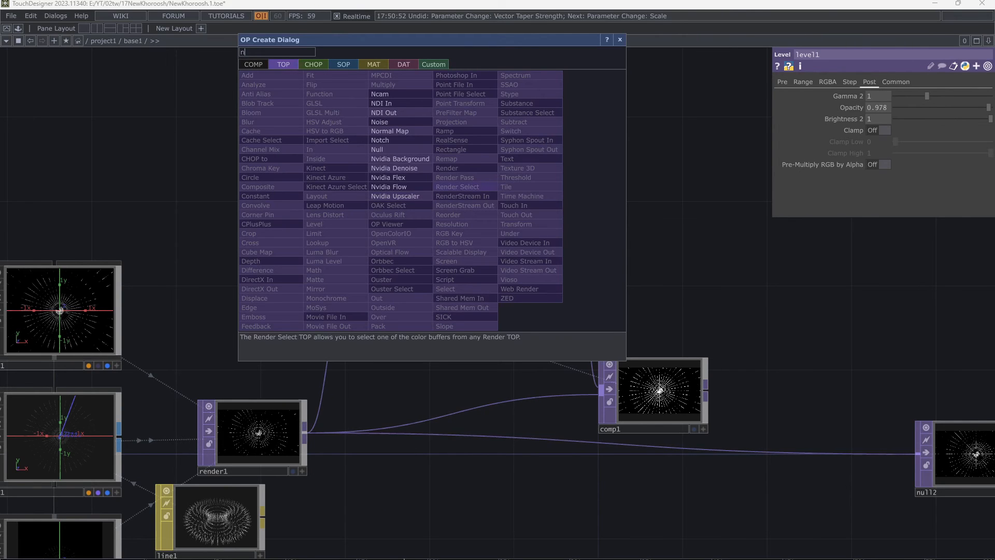
left_click(384, 122)
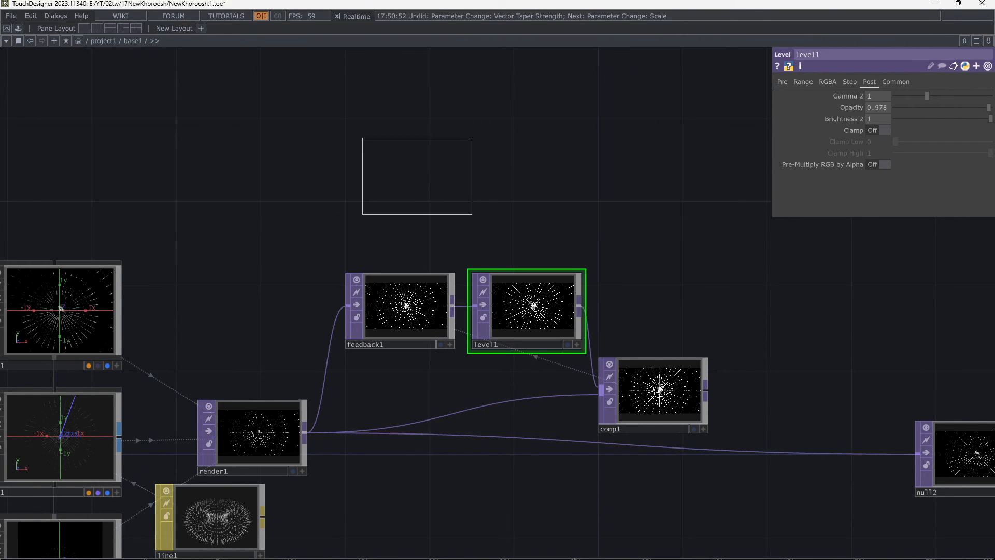
left_click(348, 169)
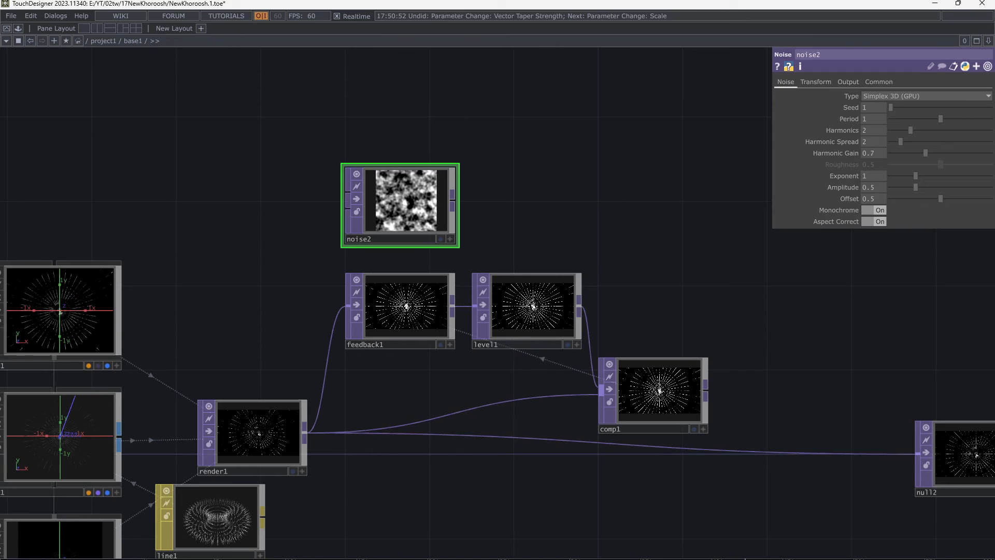
left_click_drag(305, 432, 347, 193)
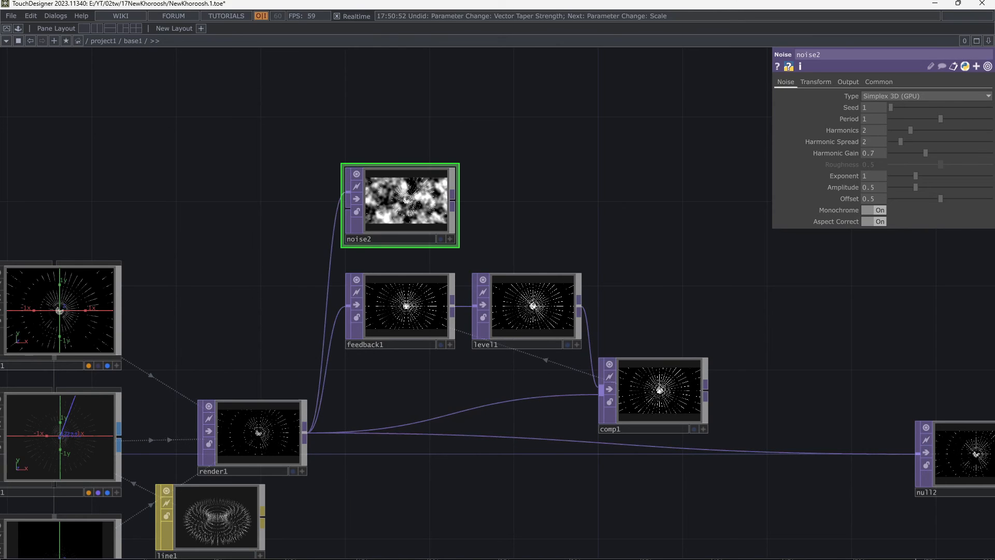
Step: Set the noise2 TOP's RGB output to Noise
scroll(400, 205, "up", 4)
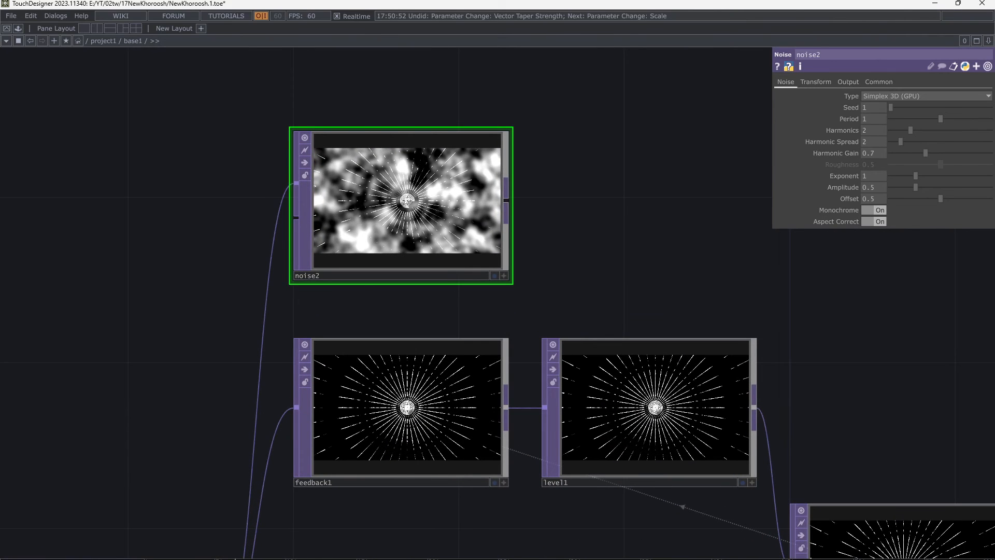
left_click(849, 82)
left_click(884, 97)
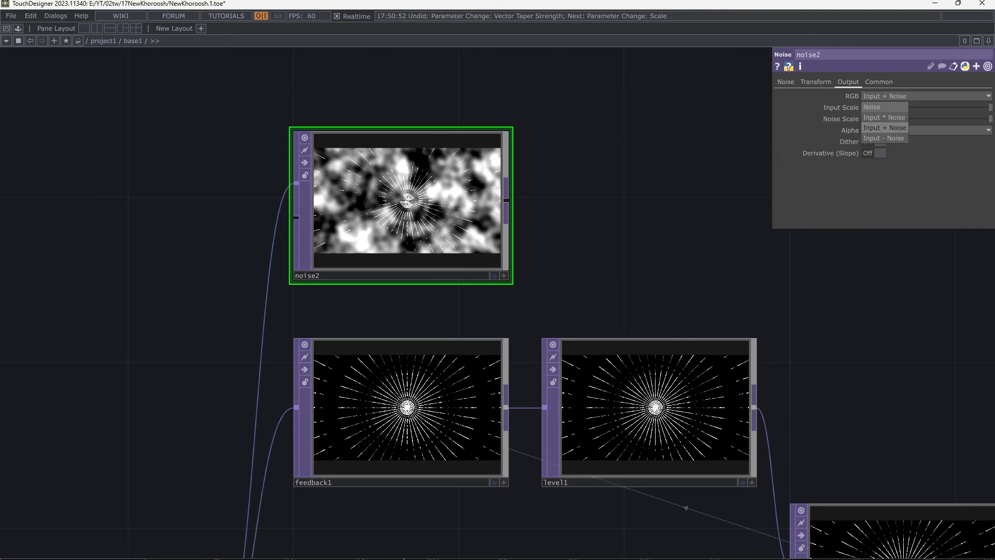
left_click(881, 106)
Step: Add a Displace TOP between comp1 and null2
left_click_drag(586, 202, 449, 177)
scroll(519, 191, "down", 2)
left_click_drag(357, 181, 387, 181)
key("Tab")
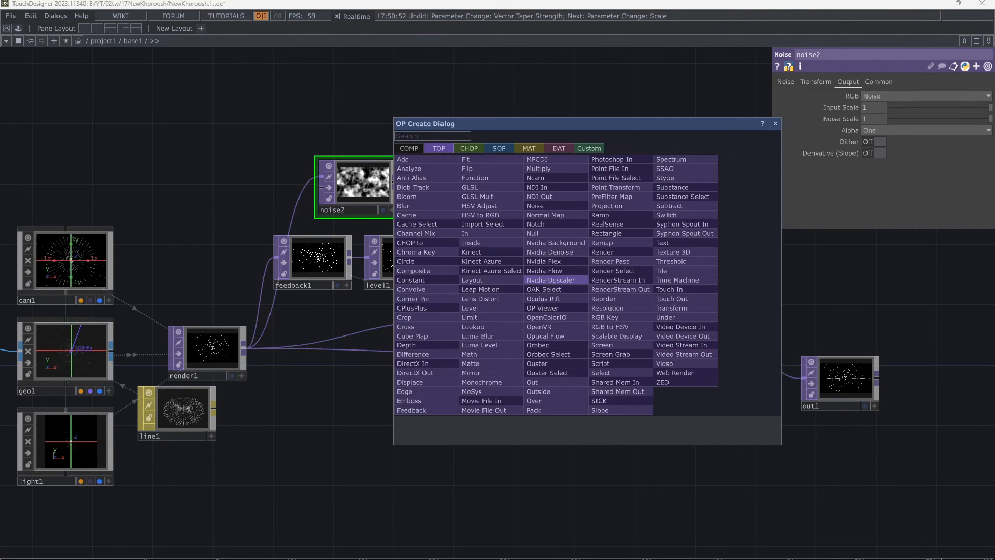
type("d")
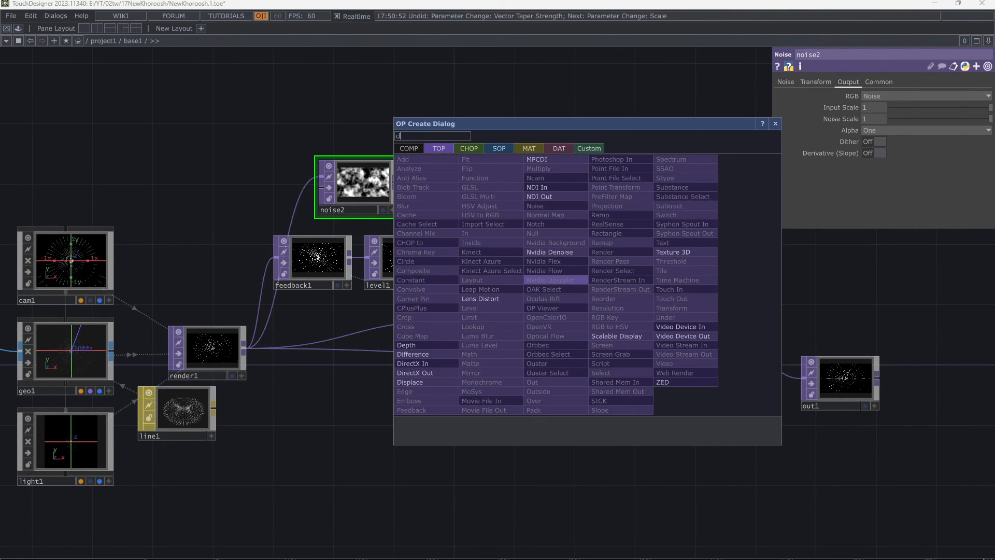
type("is")
left_click(426, 382)
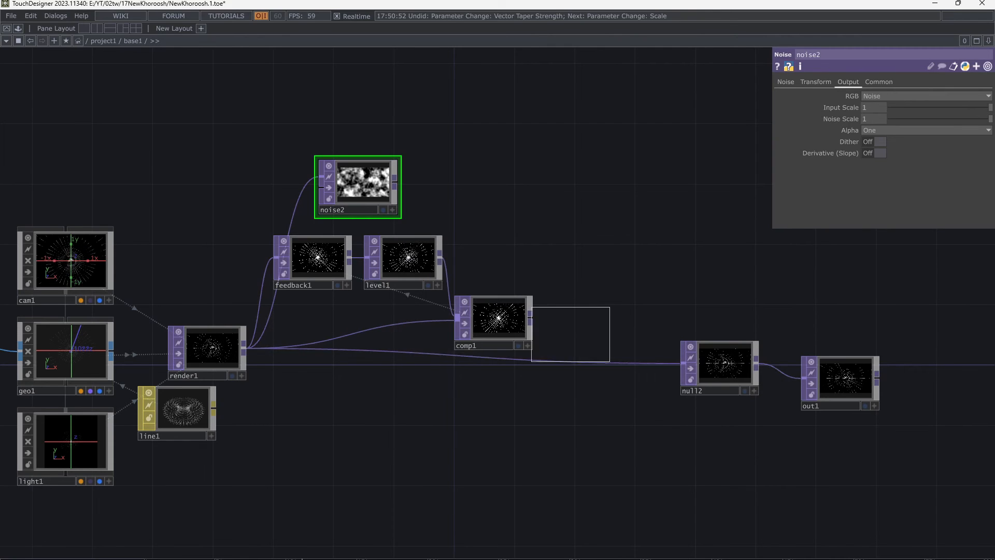
left_click(614, 308)
scroll(561, 310, "up", 3)
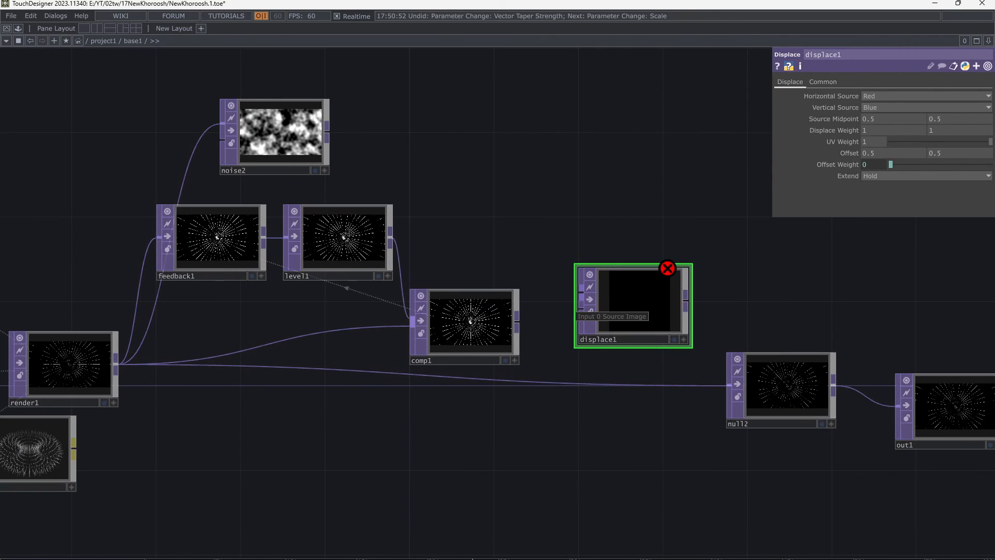
Step: Connect comp1 to displace1's first input and noise2 to its second input
left_click_drag(580, 293, 370, 139)
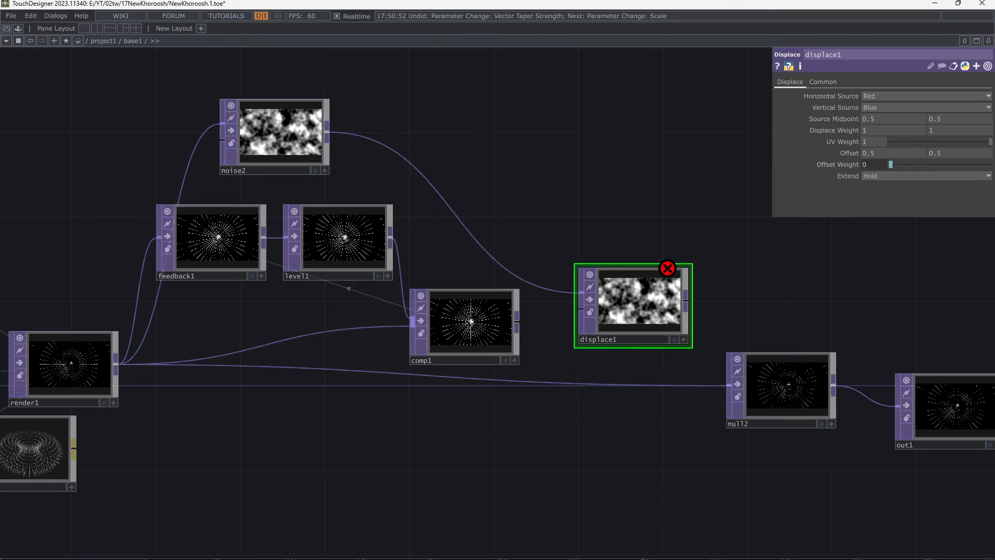
scroll(630, 296, "up", 4)
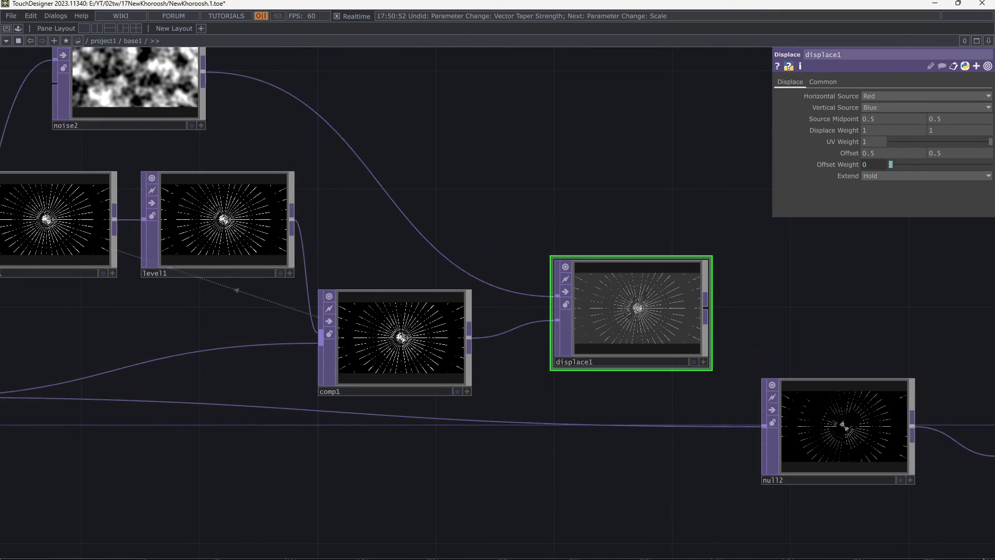
scroll(614, 332, "up", 2)
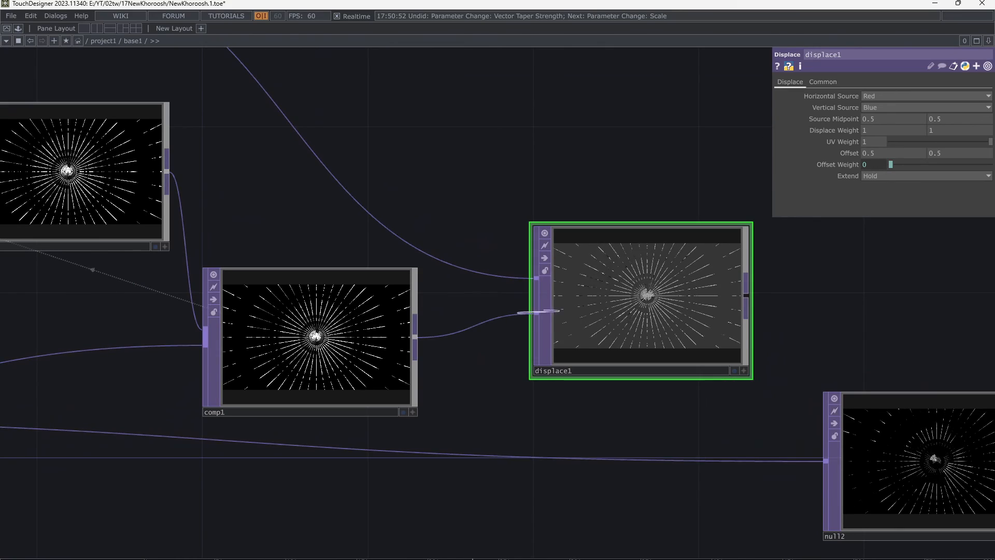
scroll(657, 308, "up", 5)
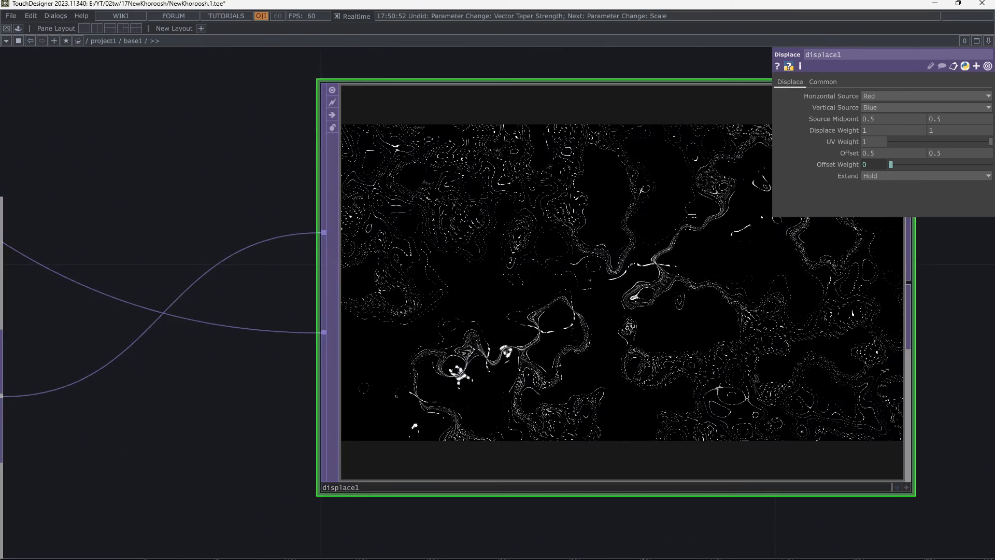
Step: Set displace1's Displace Weight to 0.021 on both axes
left_click_drag(956, 290, 865, 292)
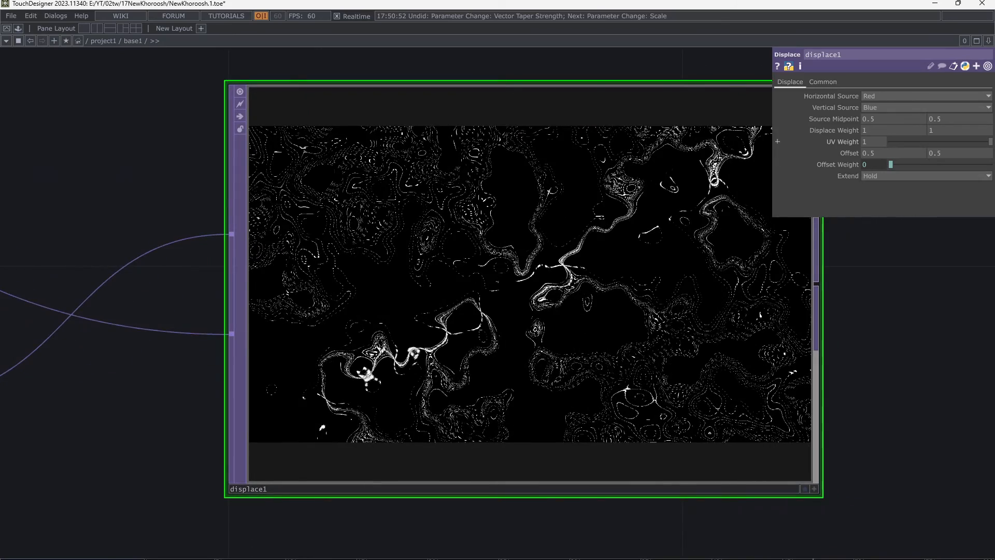
left_click_drag(848, 131, 852, 152)
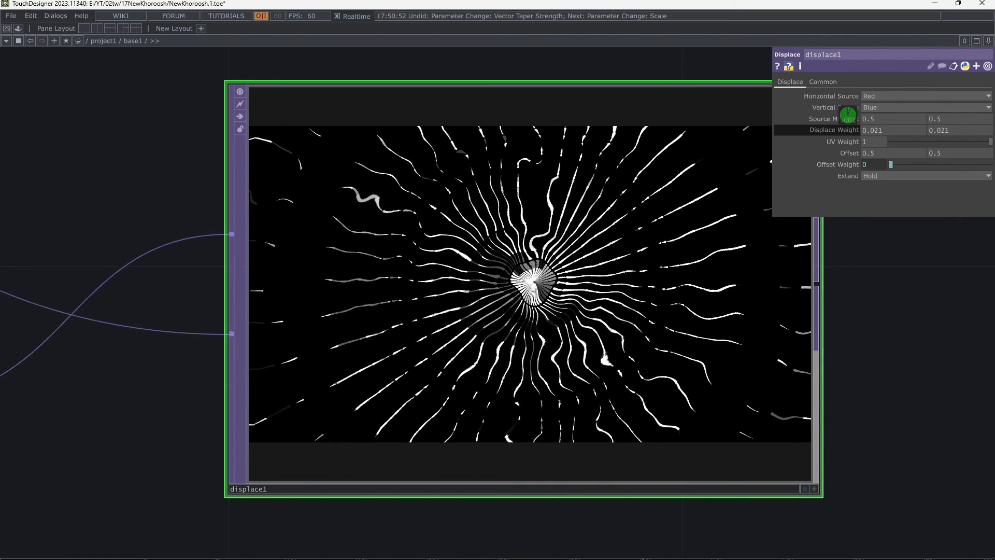
scroll(440, 340, "up", 1)
scroll(441, 339, "down", 1)
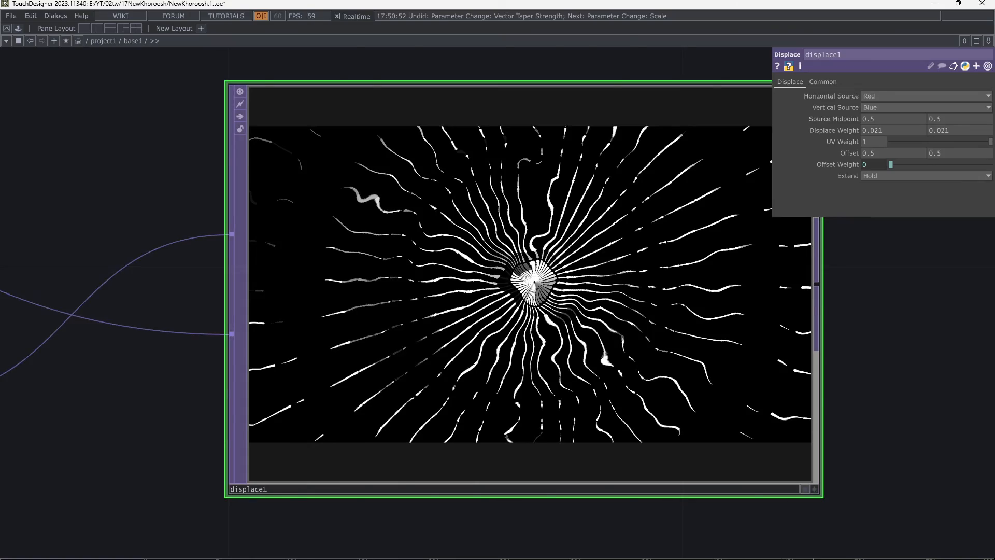
Step: Display displace1's output as the network background
left_click(805, 489)
scroll(630, 493, "down", 5)
left_click_drag(414, 409, 553, 472)
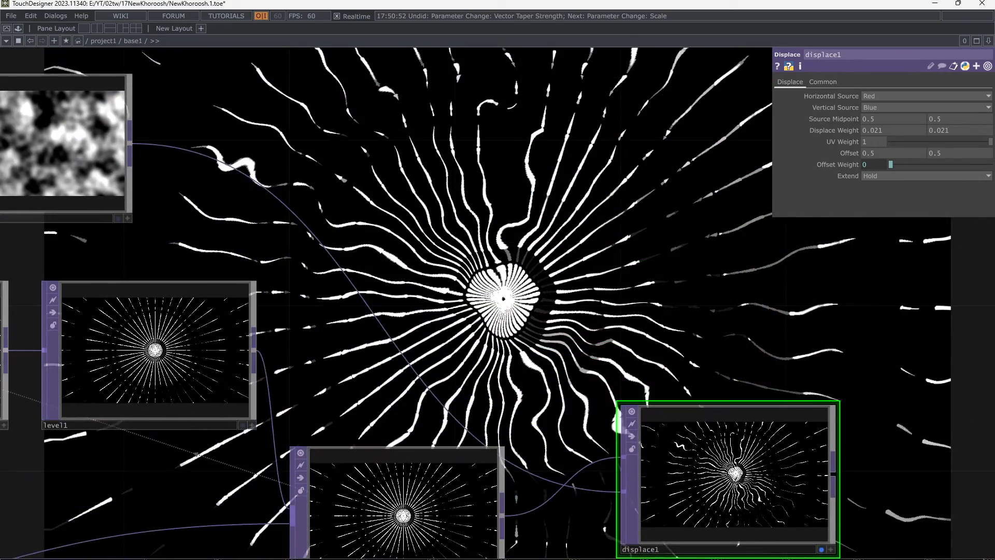
left_click_drag(321, 332, 556, 405)
Step: Slow the noise2 animation by setting its Z translate expression to absTime.seconds*.2
left_click(261, 223)
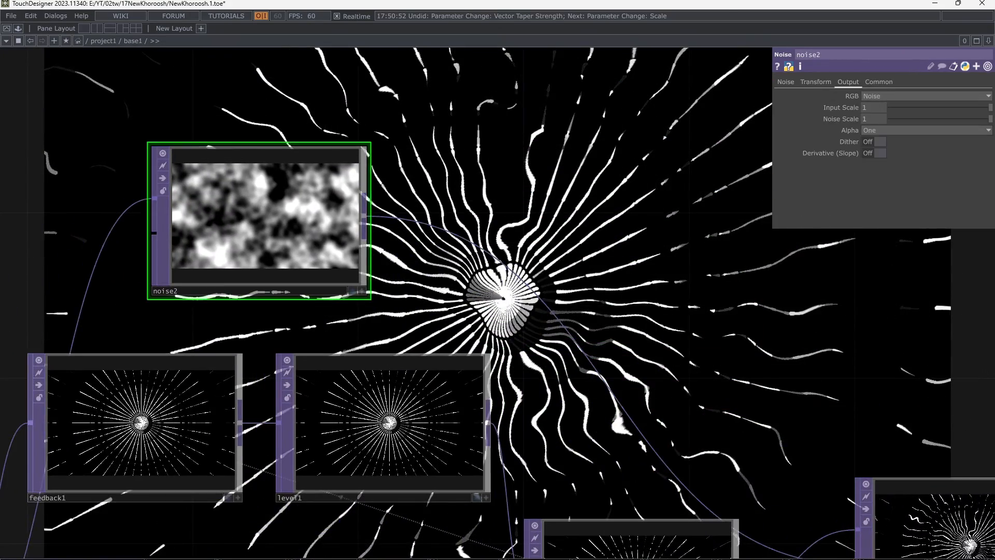
left_click(816, 82)
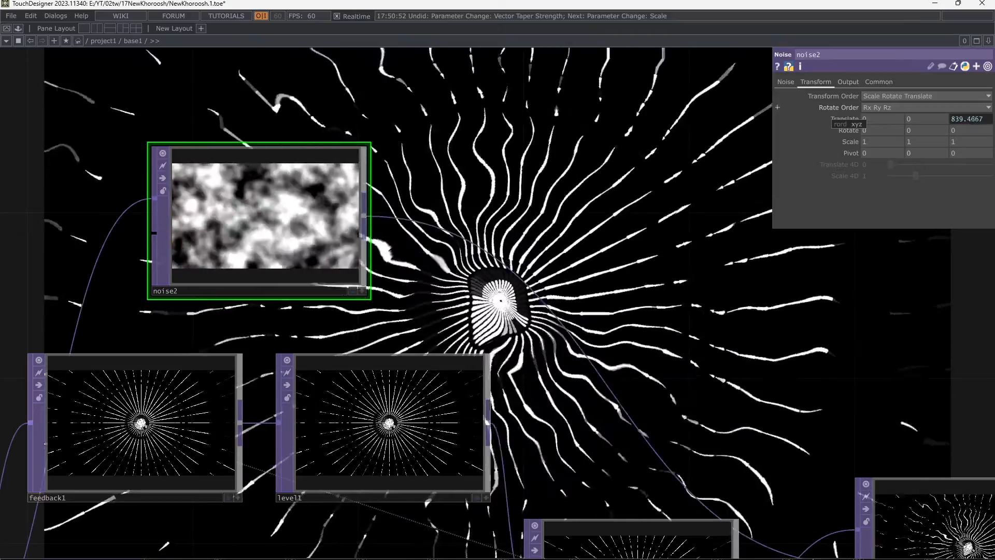
left_click(845, 119)
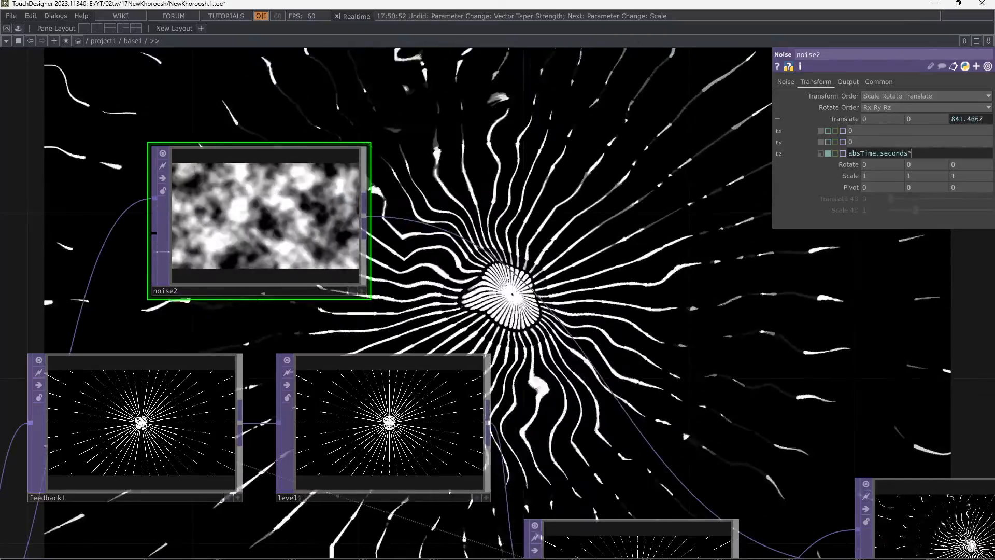
type(".2")
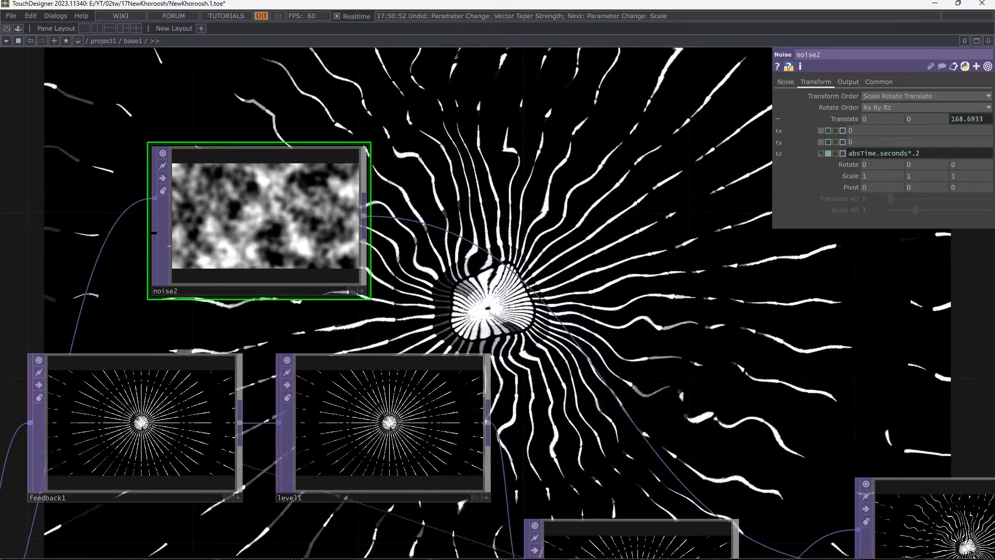
Step: Turn off Monochrome on noise2 and set its amplitude to 0.46 and offset to 0
left_click_drag(641, 321, 614, 407)
left_click(786, 82)
left_click_drag(725, 275, 673, 316)
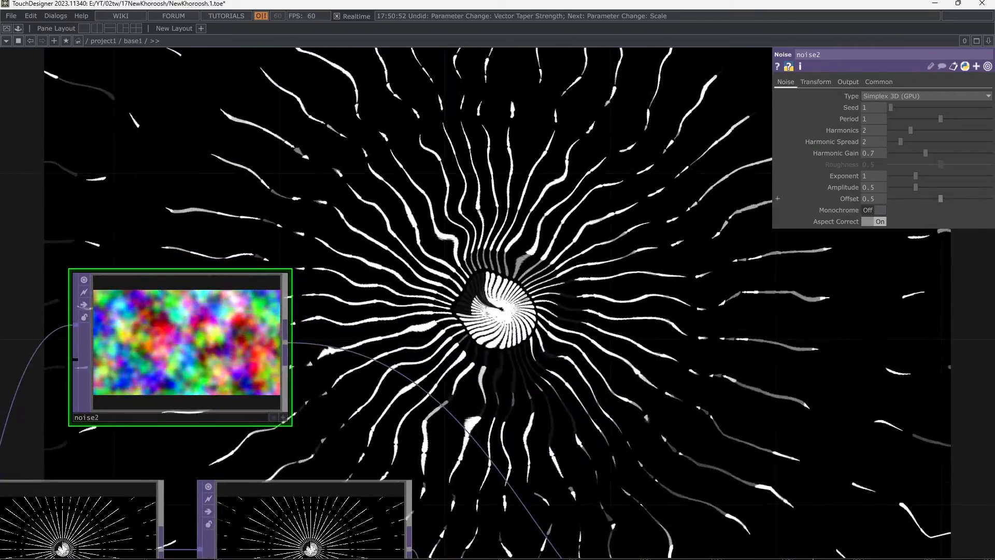
left_click_drag(941, 199, 889, 199)
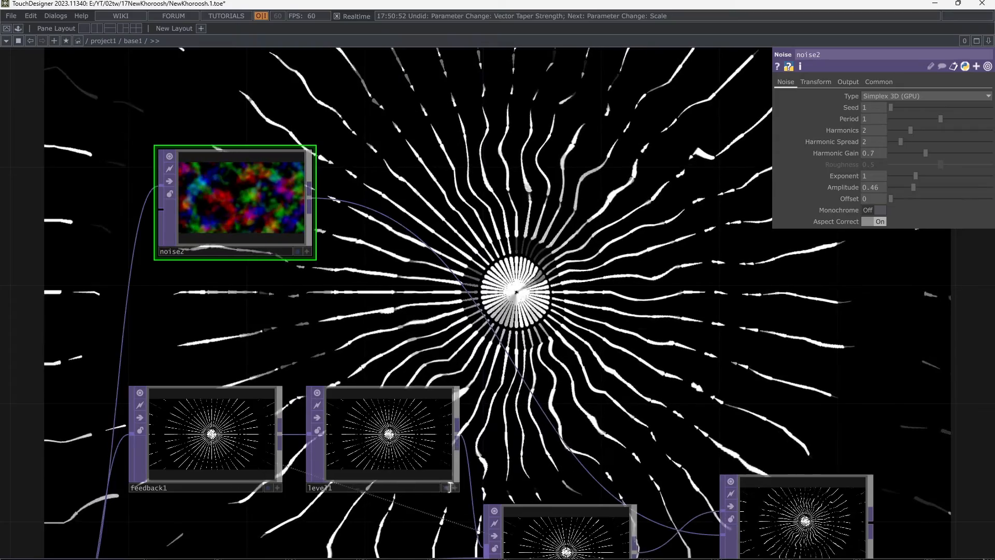
Step: Feed null2 from displace1 instead of render1 and make out1 the network background
scroll(358, 275, "down", 2)
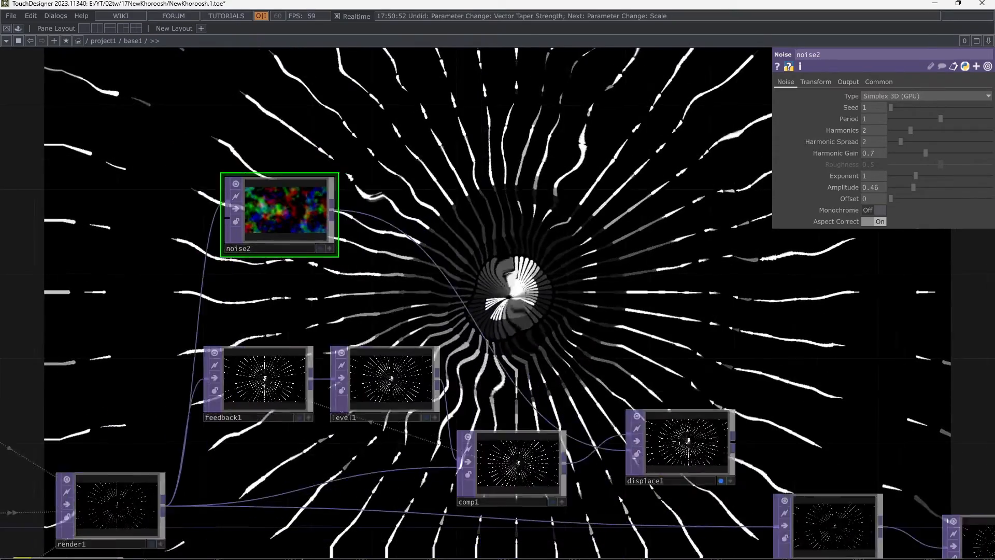
left_click_drag(358, 275, 247, 270)
scroll(509, 280, "down", 3)
scroll(509, 280, "up", 3)
scroll(509, 280, "down", 4)
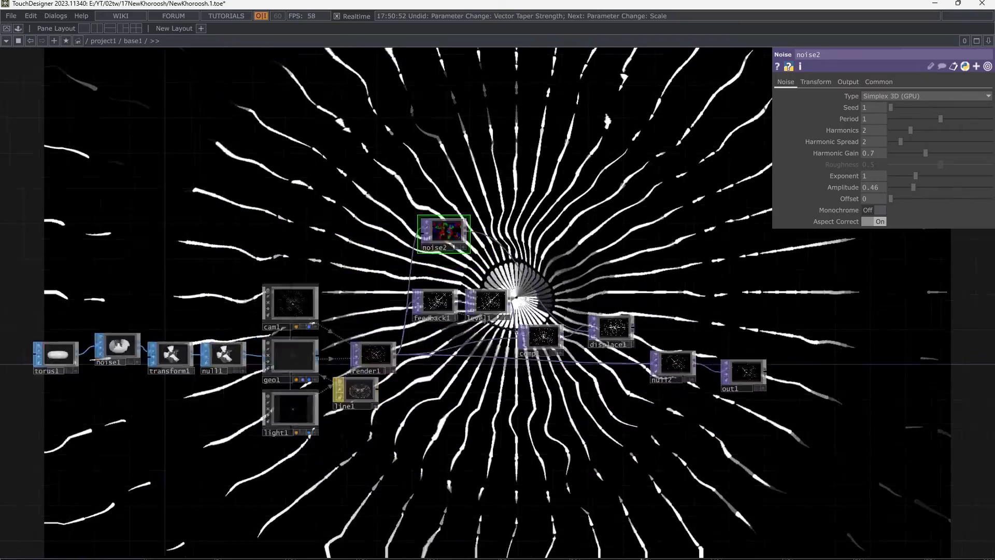
scroll(624, 343, "up", 10)
left_click(650, 349)
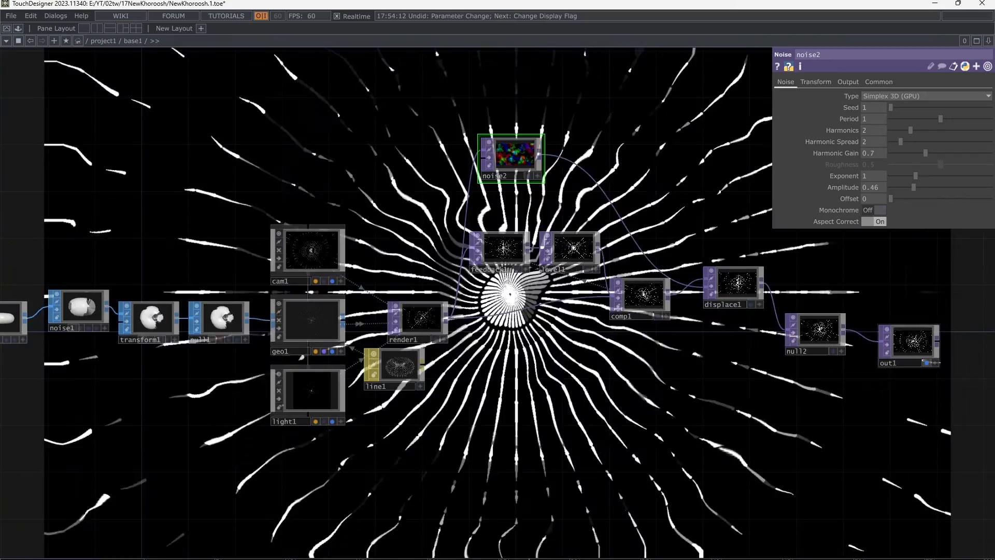
left_click_drag(581, 394, 759, 429)
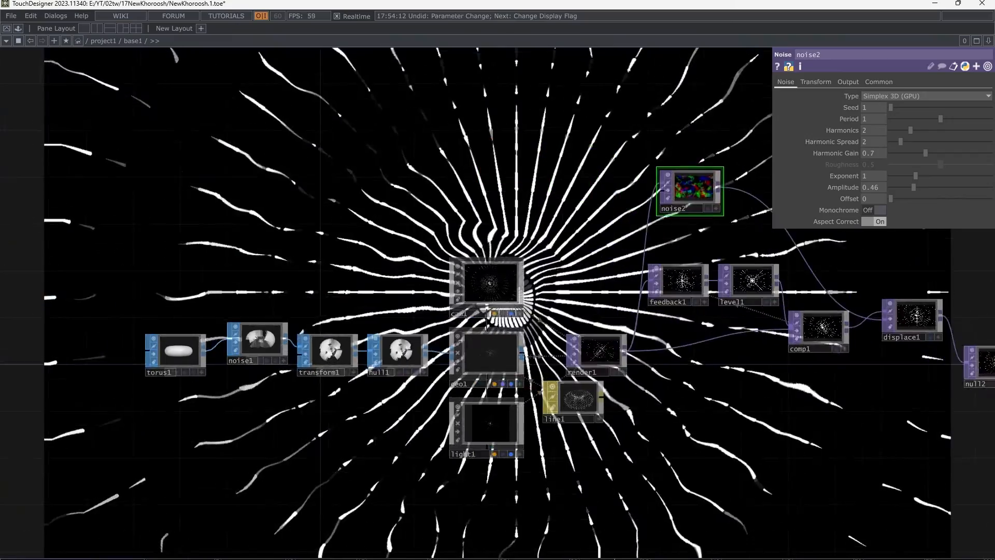
Step: Increase the torus1 mesh density to 47 rows and 41 columns
left_click_drag(302, 331, 286, 466)
left_click(295, 346)
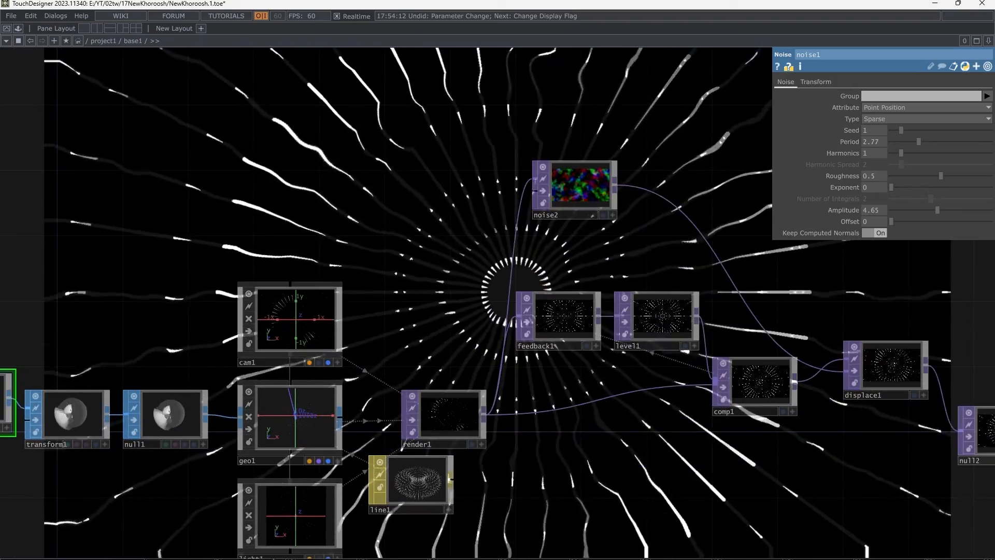
left_click(43, 390)
left_click_drag(104, 322, 63, 474)
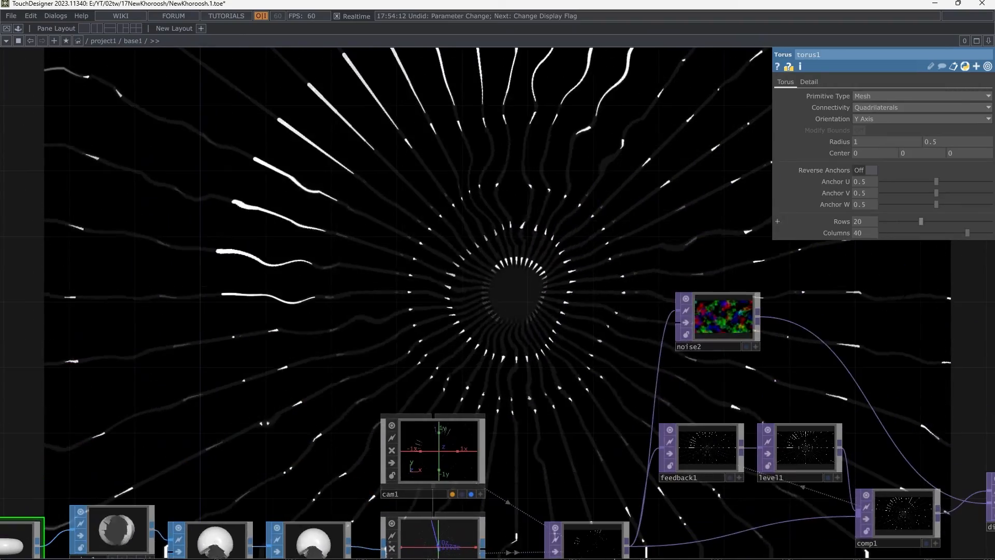
left_click_drag(922, 222, 969, 233)
scroll(528, 201, "down", 4)
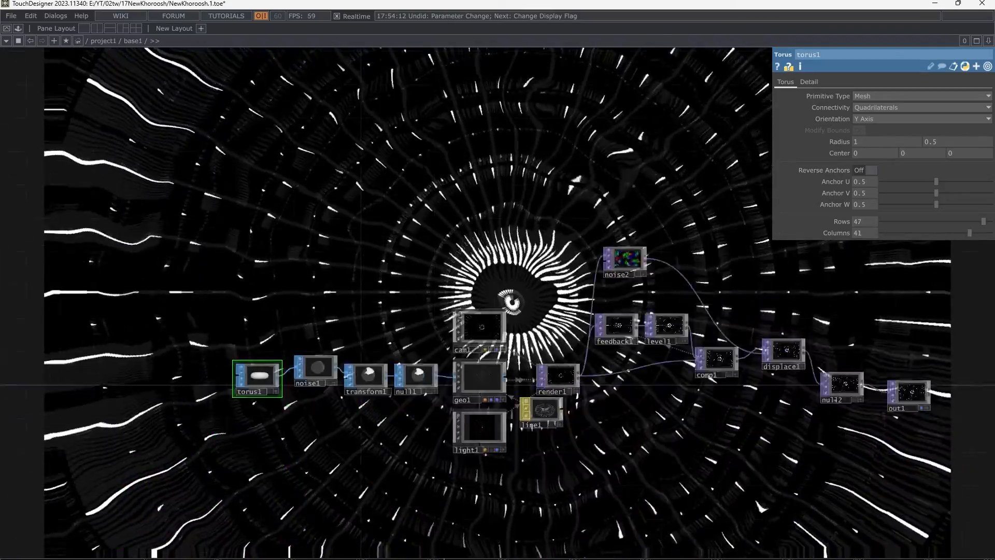
Step: Set the vector scale of the line1 material to 1.22
scroll(585, 349, "up", 2)
left_click(528, 434)
left_click_drag(565, 332, 538, 473)
mouse_move(907, 107)
left_mouse_down()
mouse_move(945, 108)
mouse_move(924, 107)
left_mouse_up()
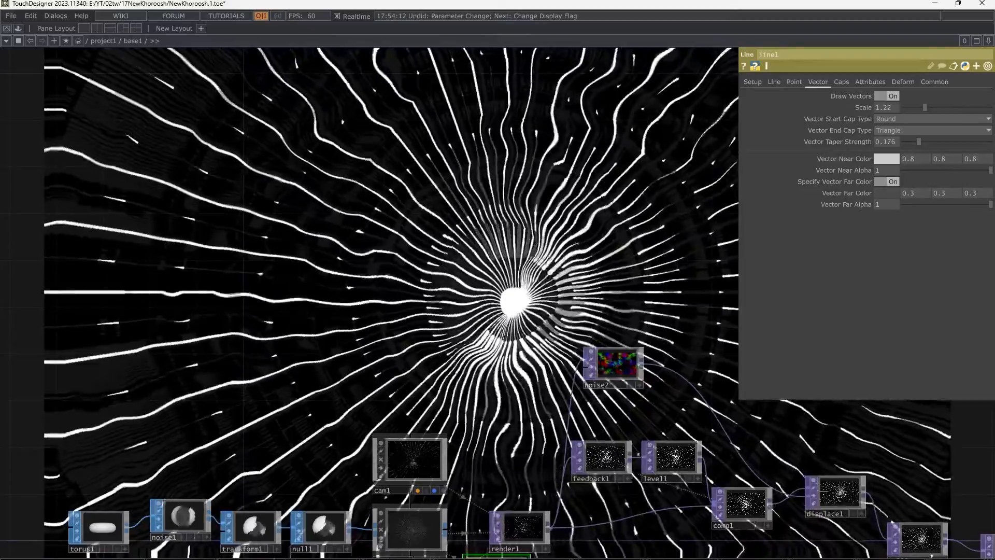
Step: Raise displace1's Displace Weight to 0.025 on both axes
left_click_drag(669, 405, 489, 306)
left_click(654, 398)
left_click_drag(668, 331, 634, 449)
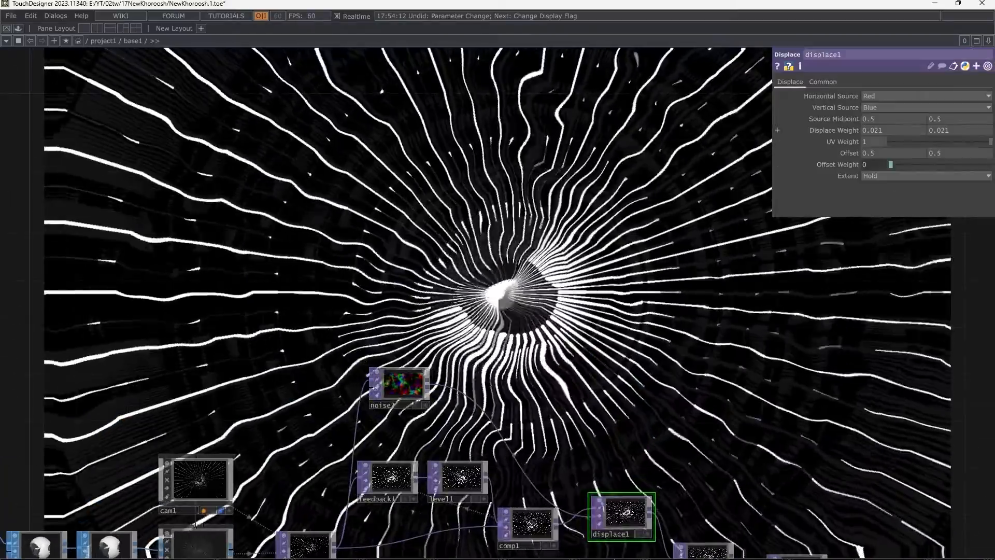
middle_click_drag(850, 130, 854, 111)
Step: Turn off the background display of out1
scroll(444, 510, "up", 5)
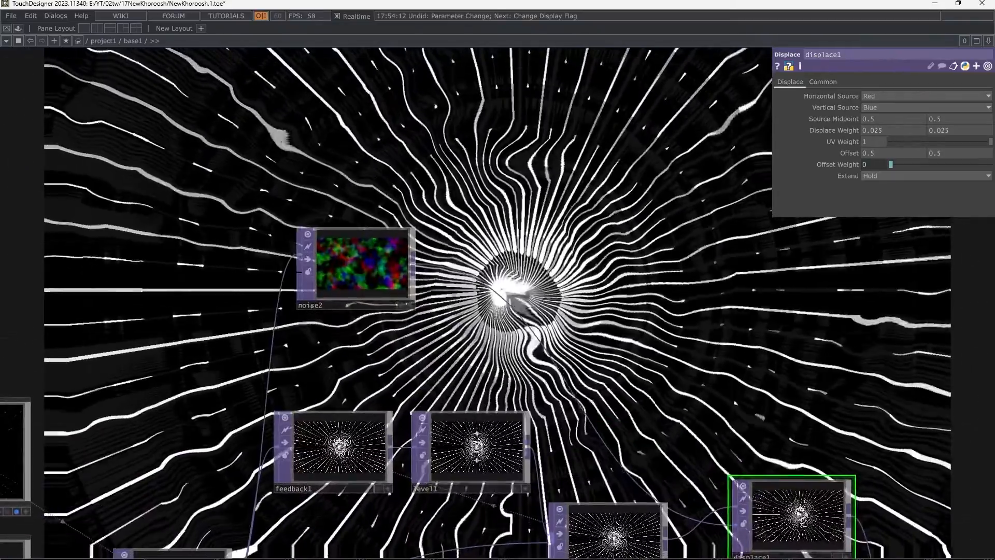
left_click_drag(444, 510, 221, 309)
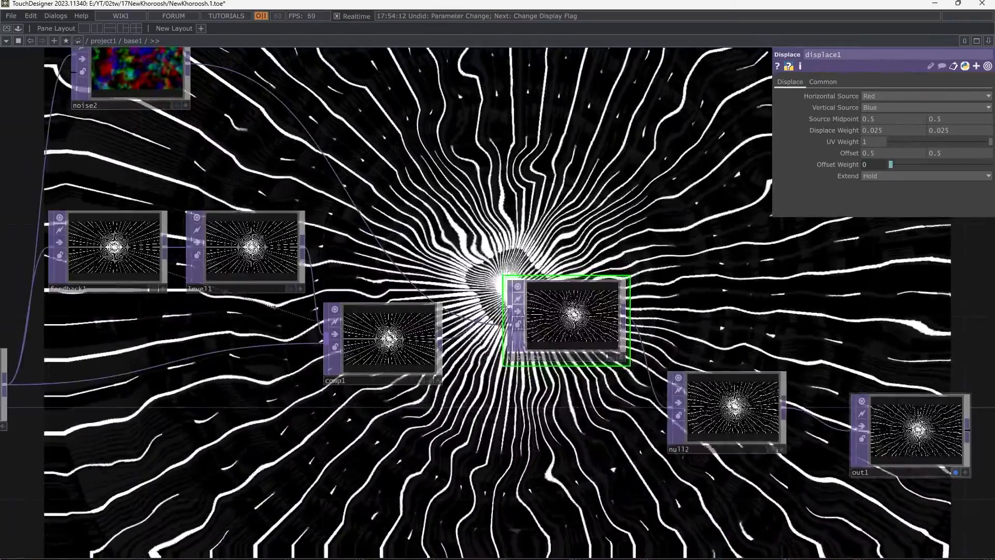
left_click(957, 471)
Step: Add a Slope TOP between noise2 and feedback1 and connect render1 to its input
left_click_drag(317, 137, 515, 290)
left_click_drag(339, 223, 340, 153)
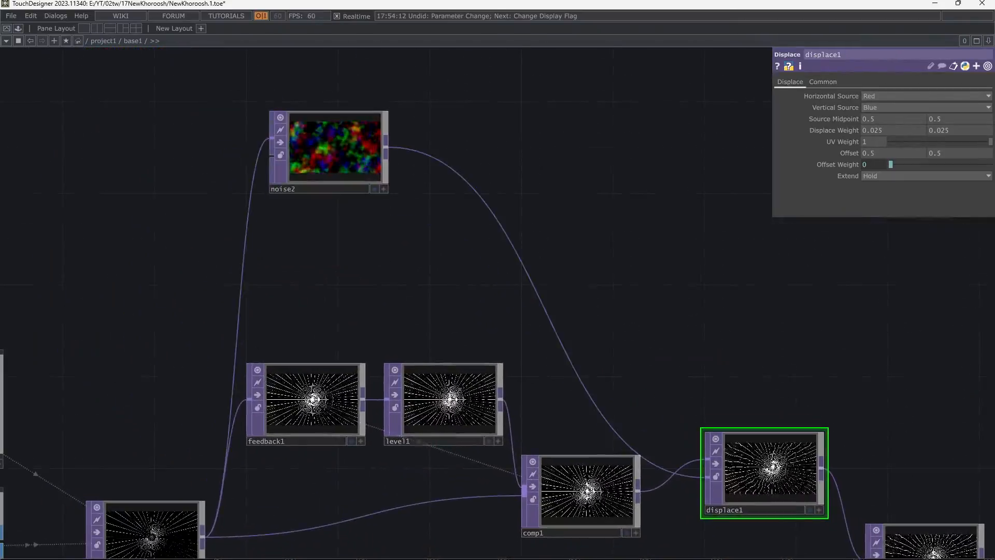
key("Tab")
type("s")
left_click(354, 404)
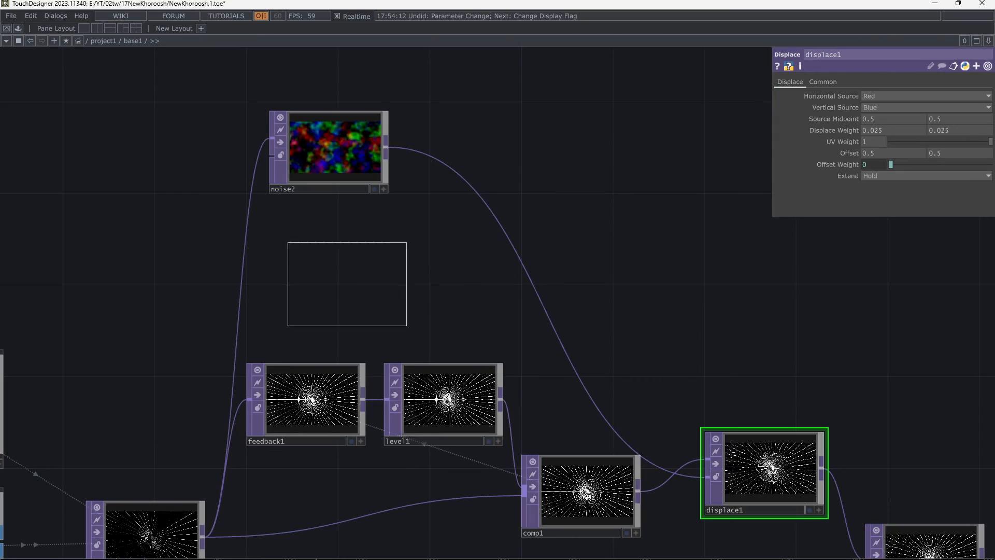
left_click(352, 267)
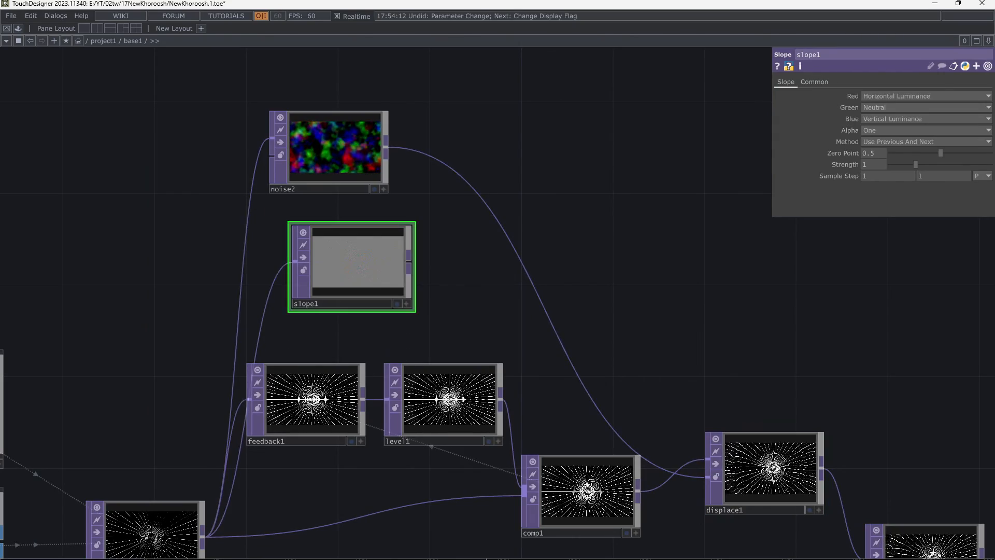
Step: Set slope1's Strength to 4
scroll(343, 269, "up", 6)
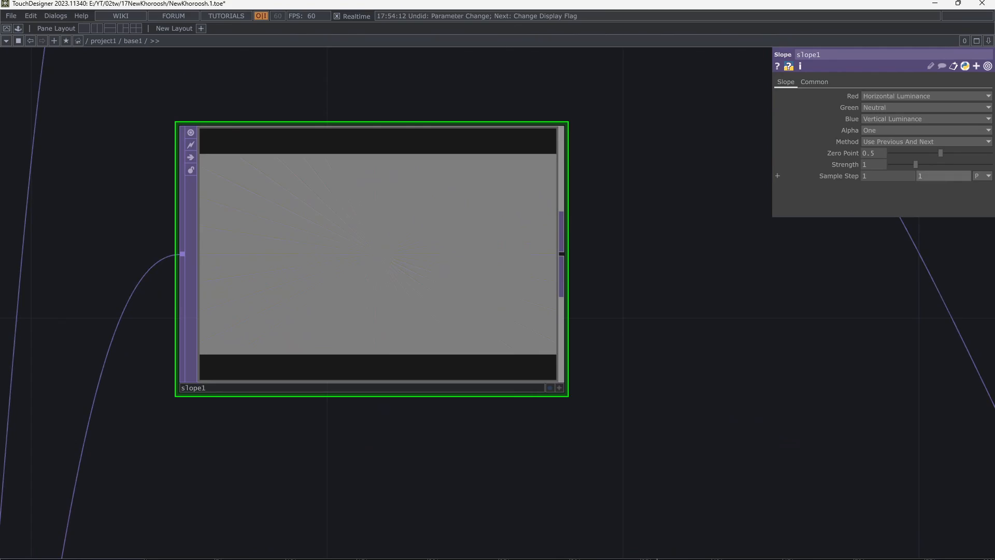
scroll(368, 248, "up", 4)
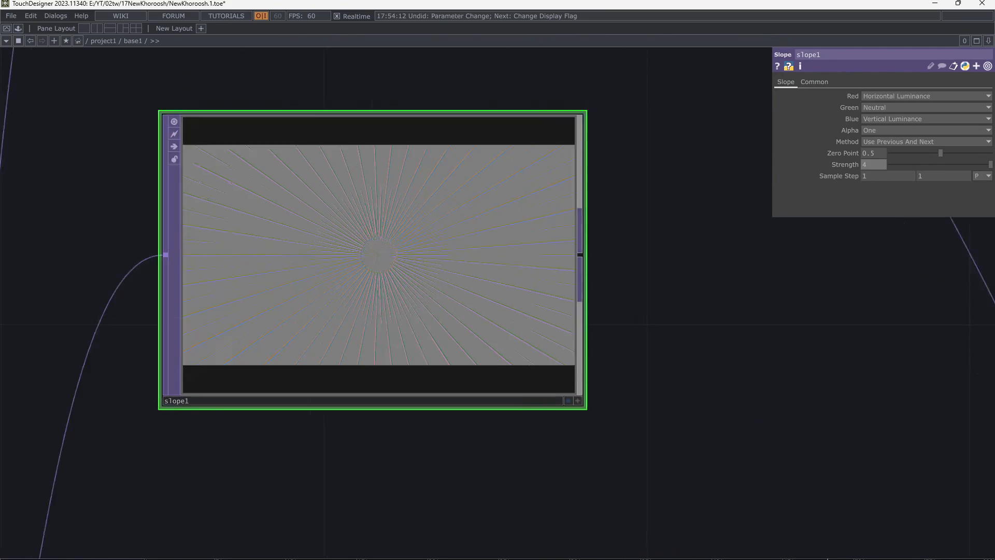
scroll(368, 257, "down", 4)
scroll(369, 259, "down", 5)
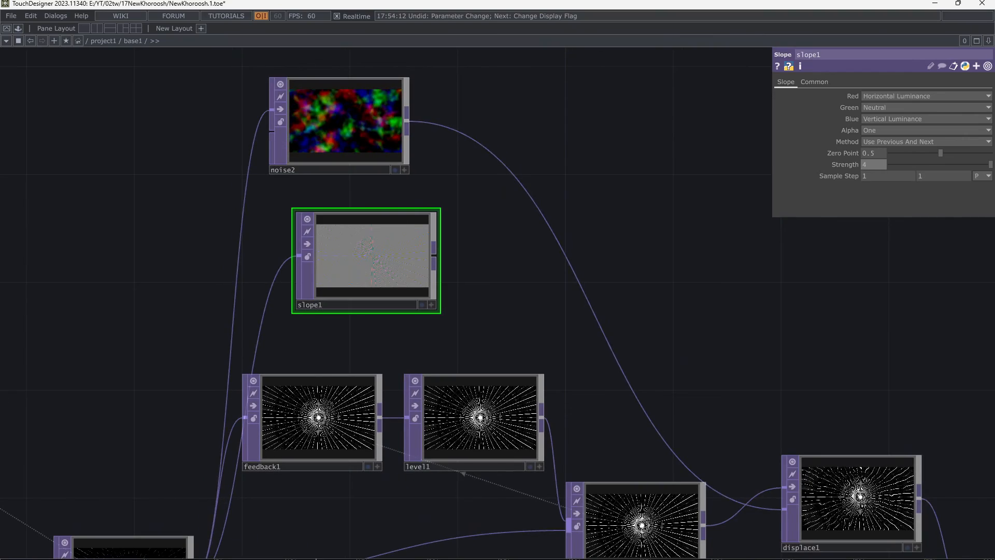
Step: Align slope1 below noise2, attach a Composite TOP to its output and connect noise2 as the composite's second input
left_click_drag(498, 321, 509, 334)
left_click_drag(381, 267, 353, 294)
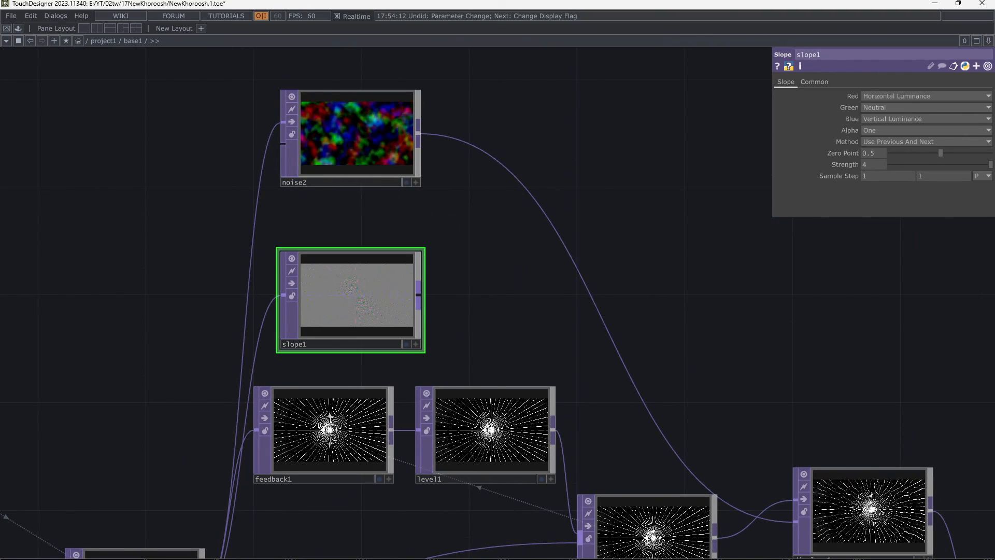
key("Tab")
type("c")
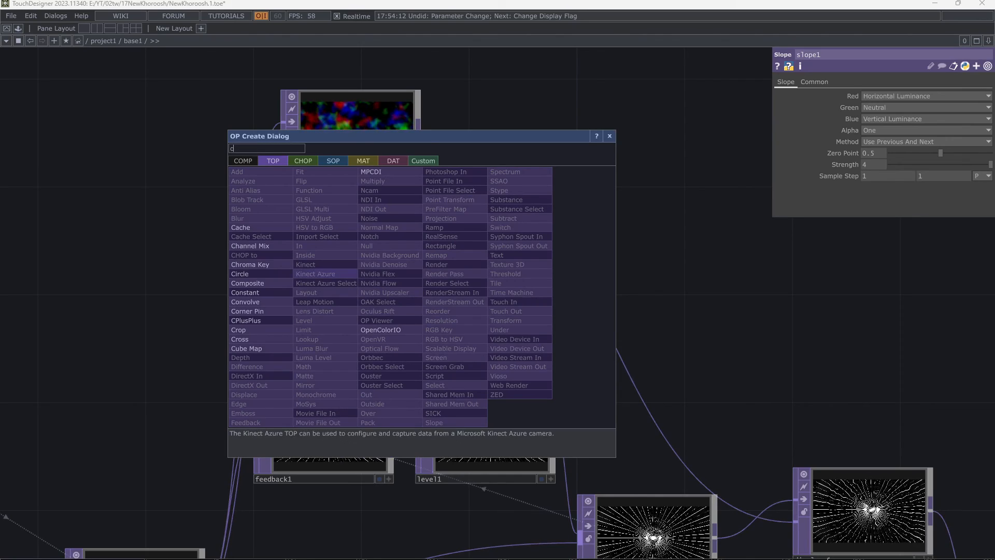
left_click(248, 283)
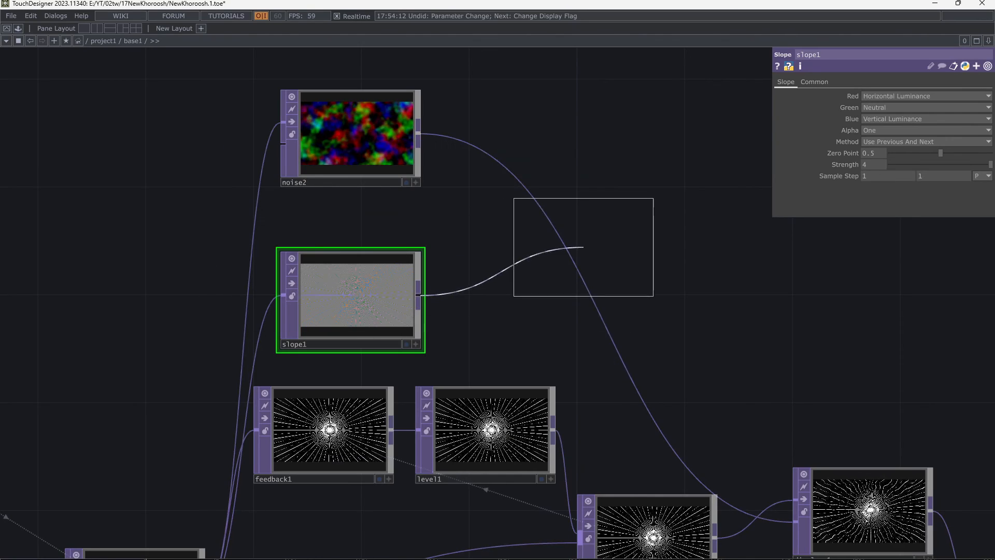
left_click(593, 273)
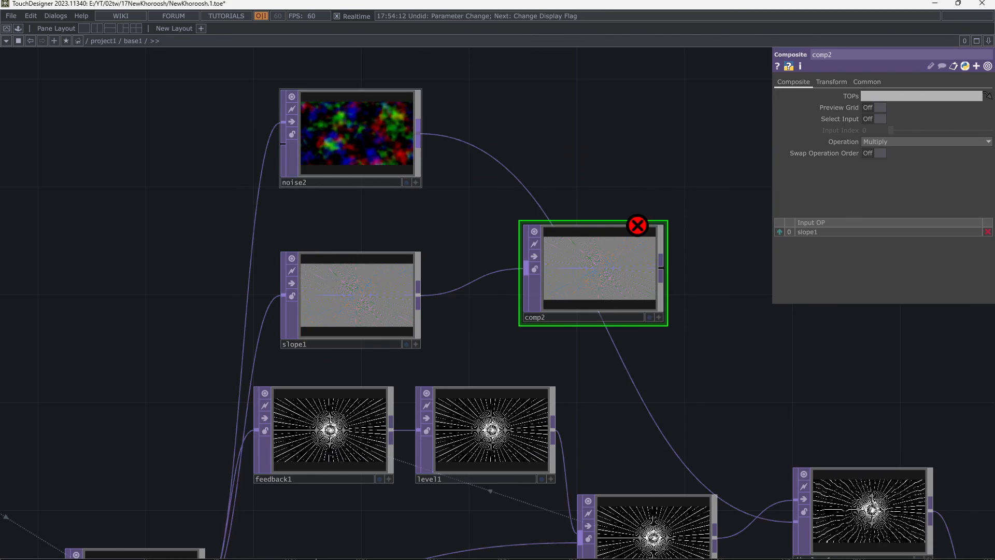
left_click(523, 269)
Step: Set comp2's Operation to Average
scroll(624, 271, "up", 5)
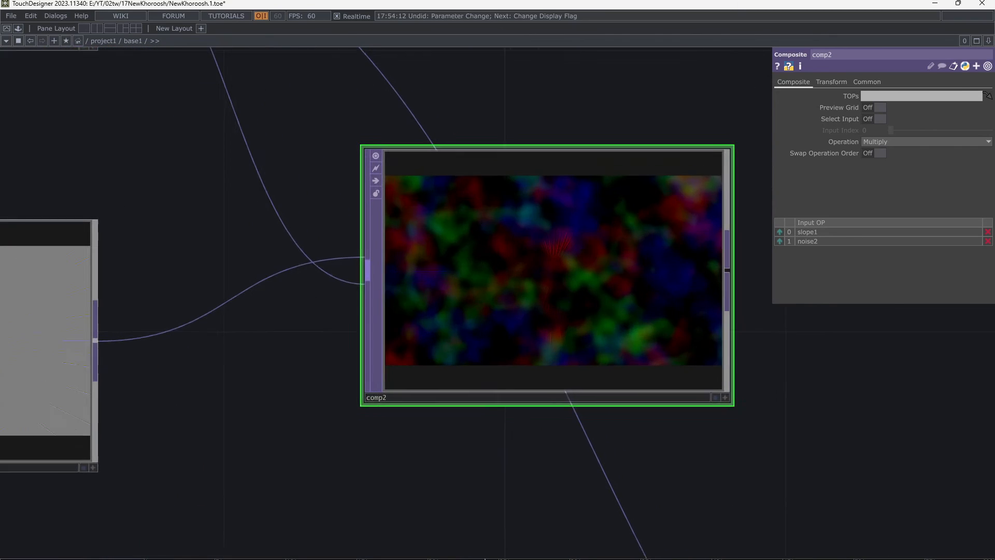
left_click(926, 141)
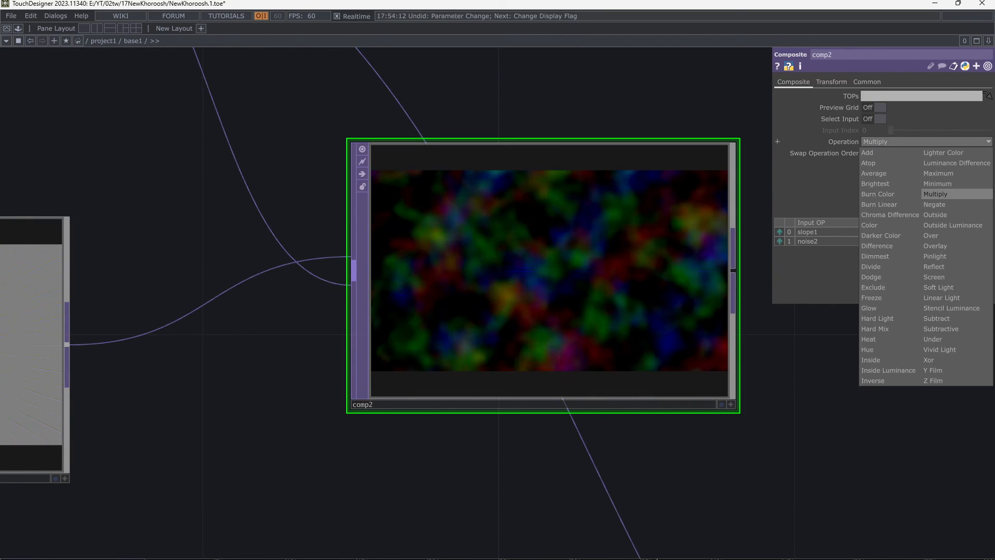
left_click(890, 174)
Step: Connect comp2's output to displace1's second input in place of noise2
scroll(757, 373, "down", 6)
left_click_drag(797, 359, 579, 248)
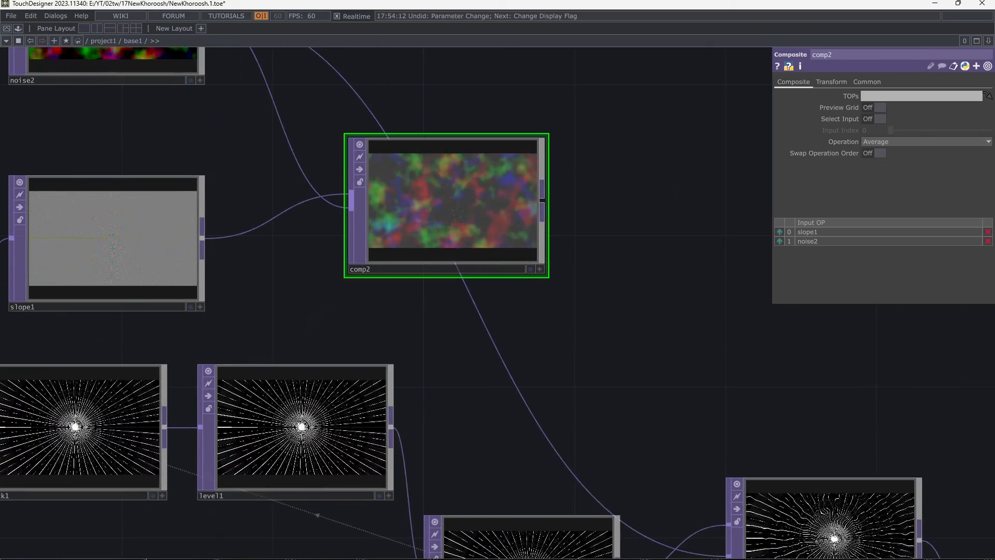
left_click_drag(622, 342, 478, 233)
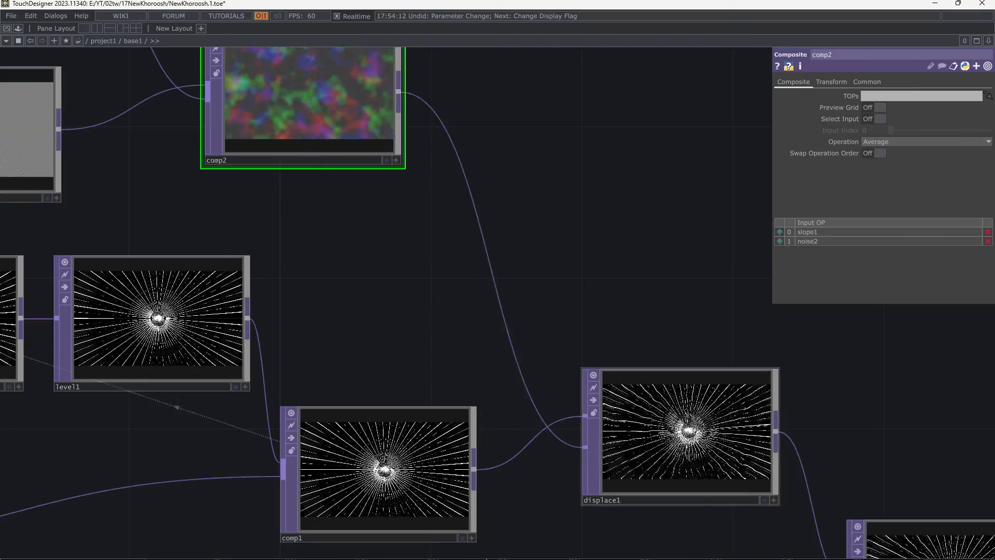
Step: Set displace1's Source Midpoint to 0.3 and its Displace Weight to 0.107 on both axes
scroll(762, 483, "up", 5)
scroll(637, 495, "up", 2)
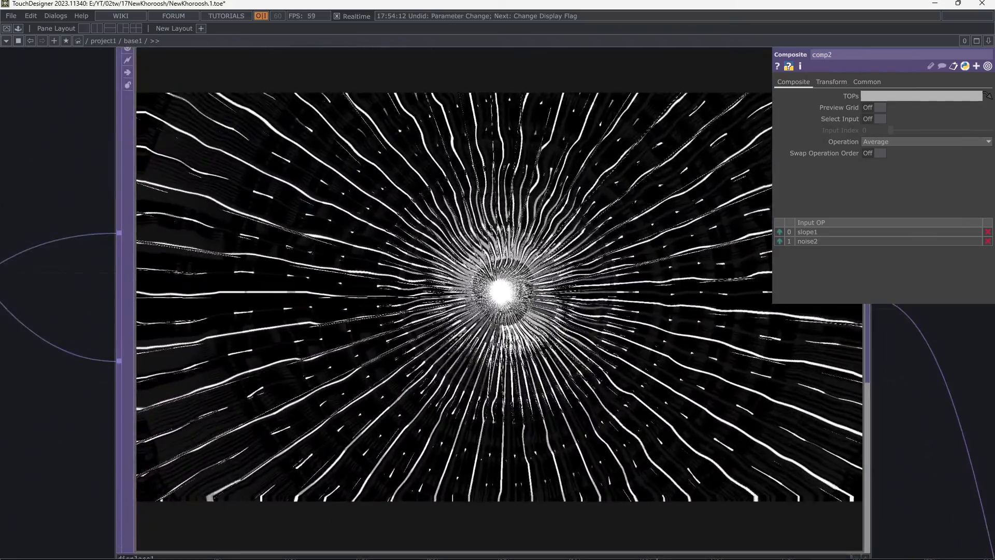
scroll(496, 289, "up", 2)
scroll(496, 288, "down", 3)
left_click(497, 289)
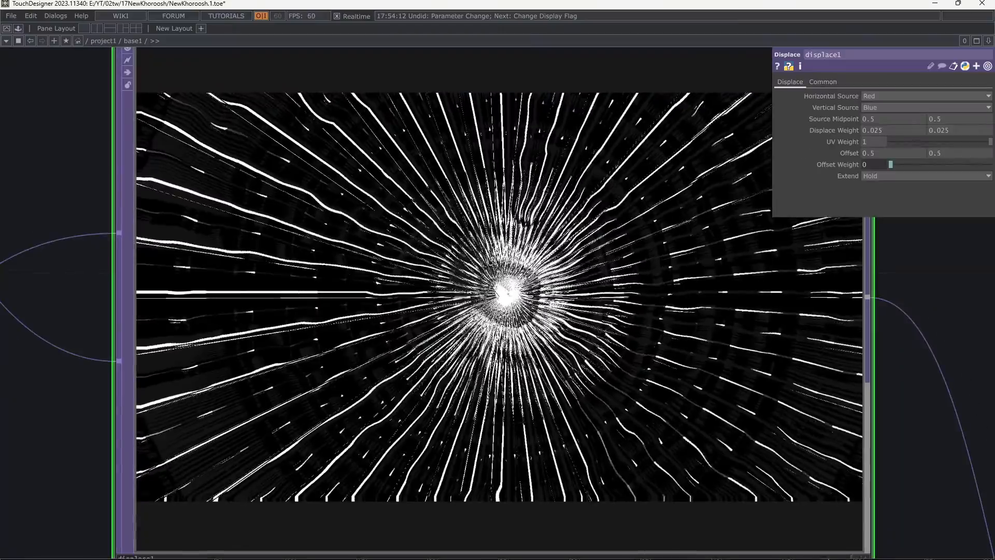
middle_click_drag(830, 131, 831, 110)
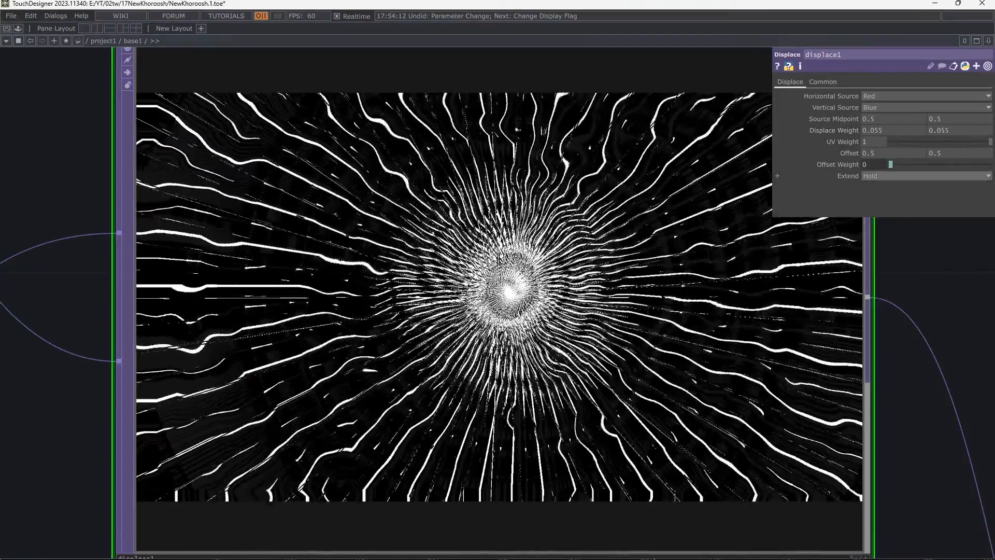
middle_click_drag(850, 130, 860, 131)
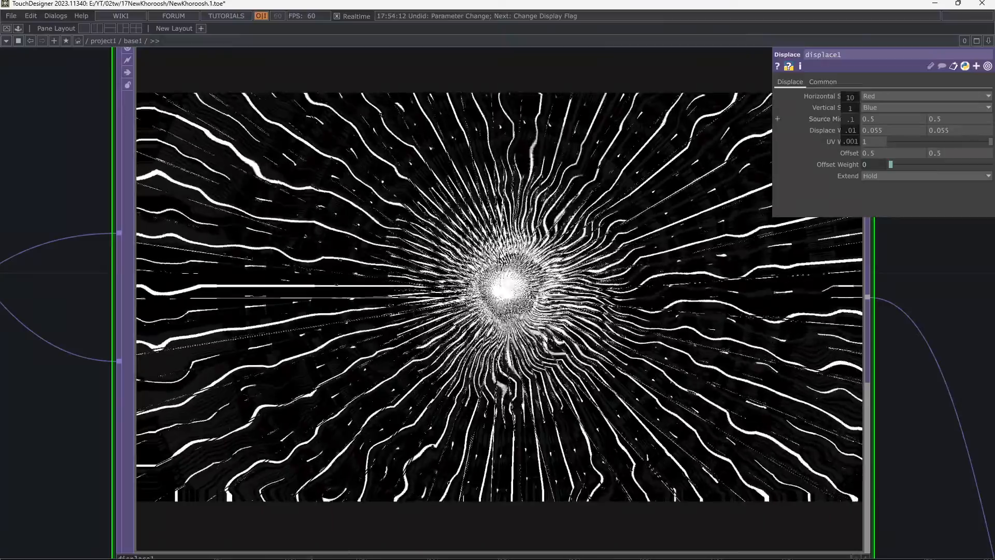
middle_click_drag(850, 119, 840, 119)
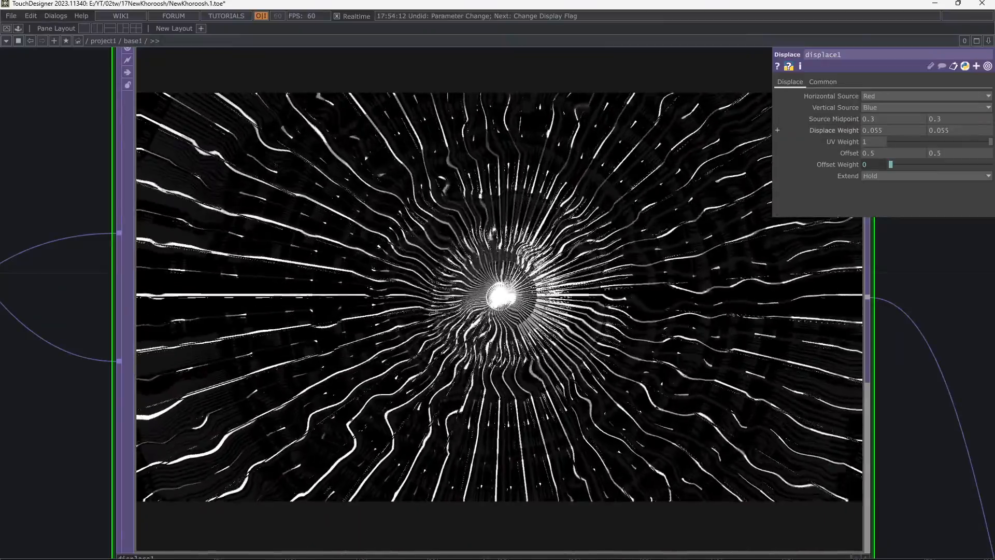
middle_click_drag(848, 131, 862, 152)
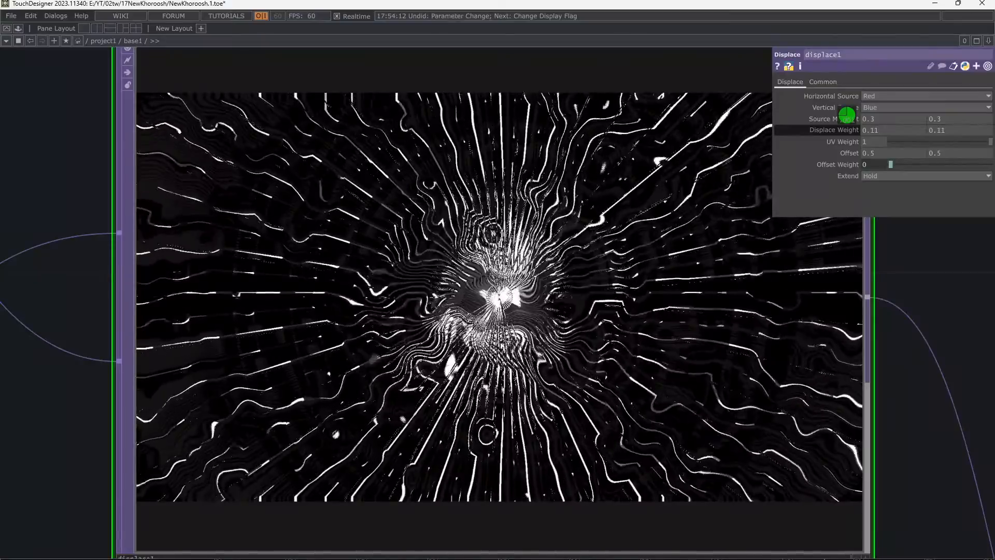
Step: Inspect the displaced image in null2 and move out1 farther away to make room between the two nodes
scroll(771, 434, "down", 6)
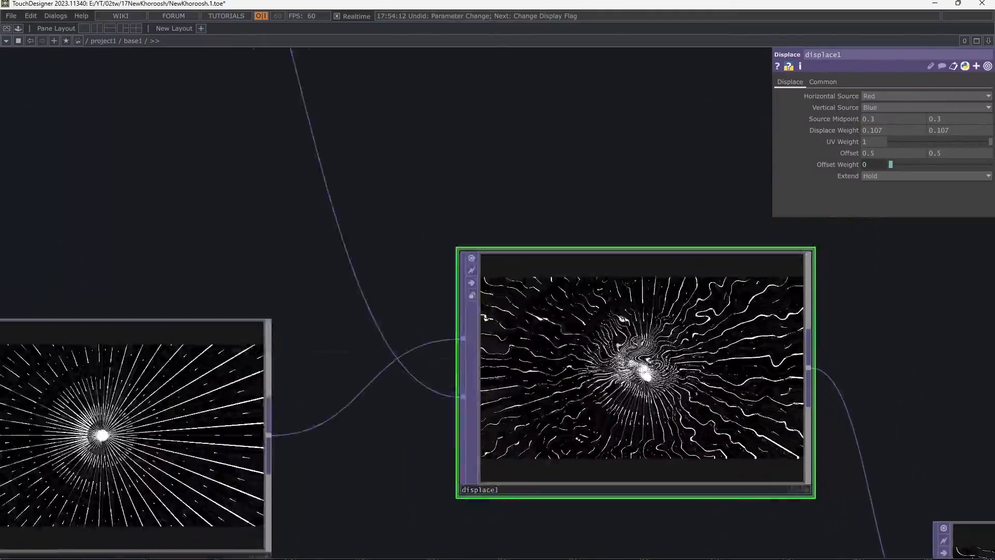
left_click_drag(777, 483, 368, 283)
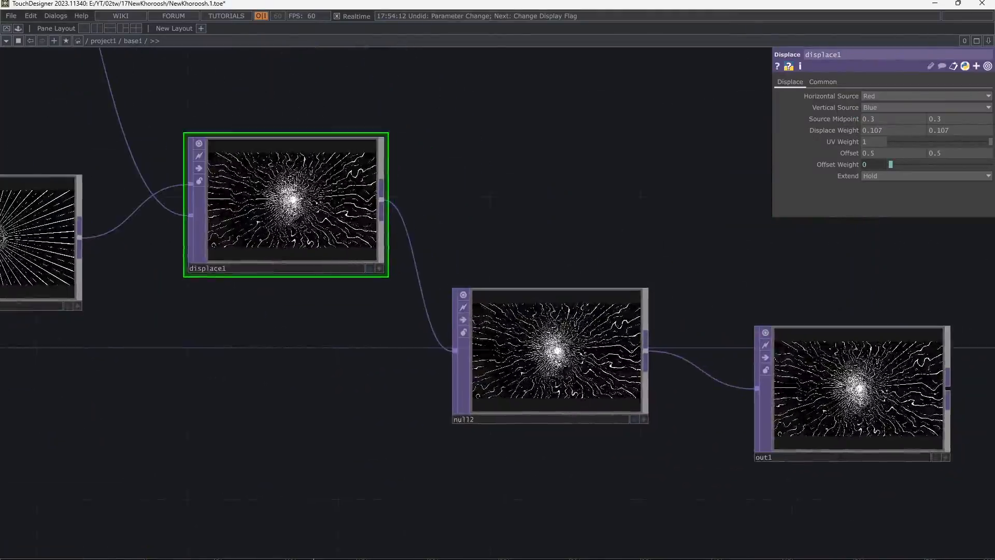
scroll(544, 368, "up", 5)
scroll(543, 368, "down", 4)
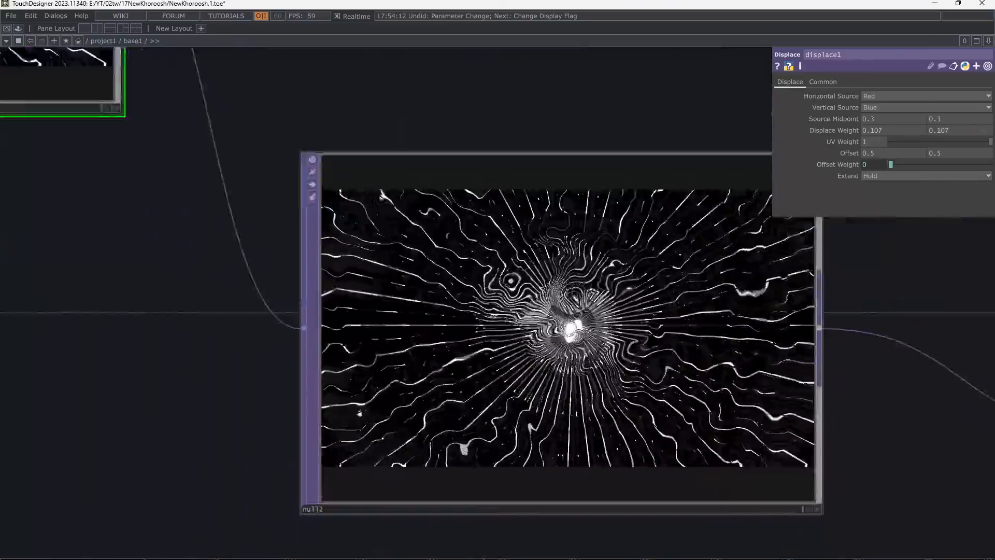
scroll(617, 386, "up", 4)
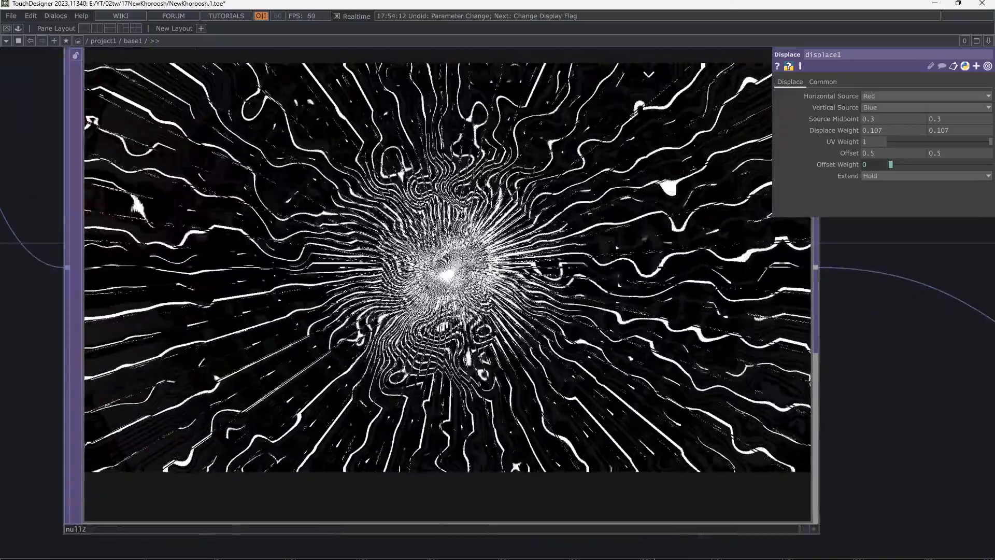
scroll(578, 373, "down", 5)
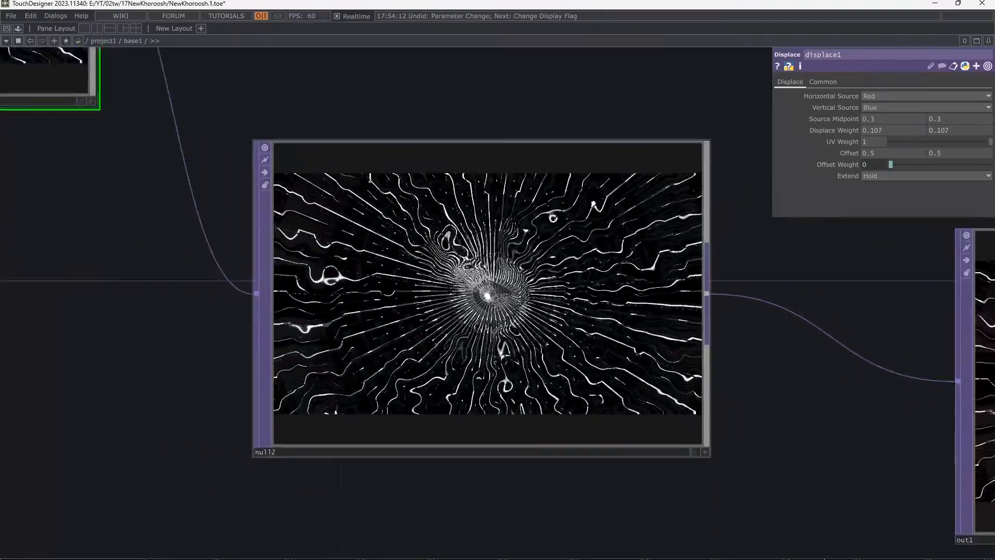
left_click_drag(684, 441, 417, 366)
left_click_drag(581, 332, 807, 332)
left_click_drag(643, 363, 638, 317)
Step: Add a Lookup TOP between null2 and out1, slightly below their connecting wire
key("Tab")
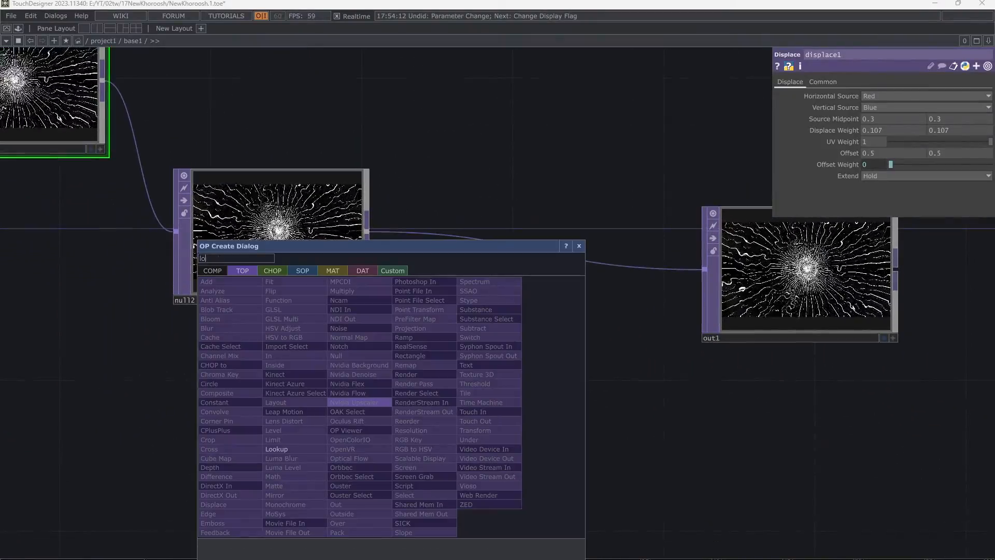
type("lo")
left_click(276, 449)
left_click(556, 350)
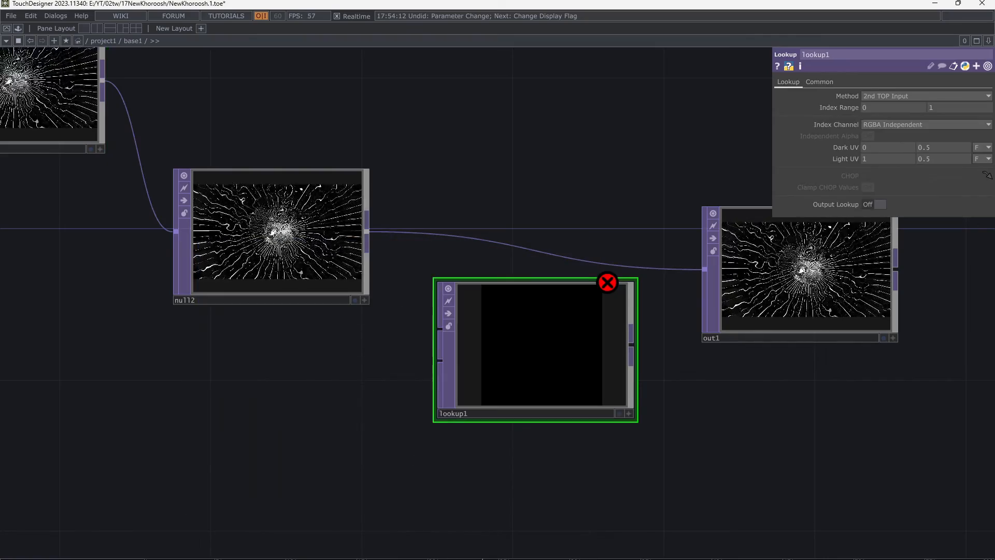
Step: Add a Ramp TOP below null2, then connect null2 to lookup1's first input and the ramp to its second
key("Tab")
type("ra")
left_click(306, 365)
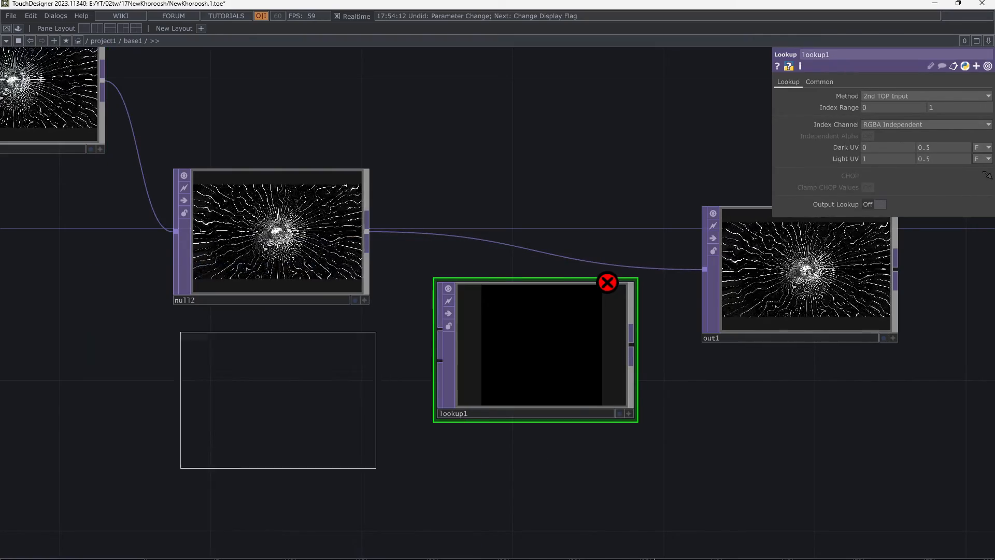
left_click(234, 425)
mouse_move(381, 433)
left_mouse_down()
mouse_move(506, 395)
mouse_move(563, 324)
left_mouse_up()
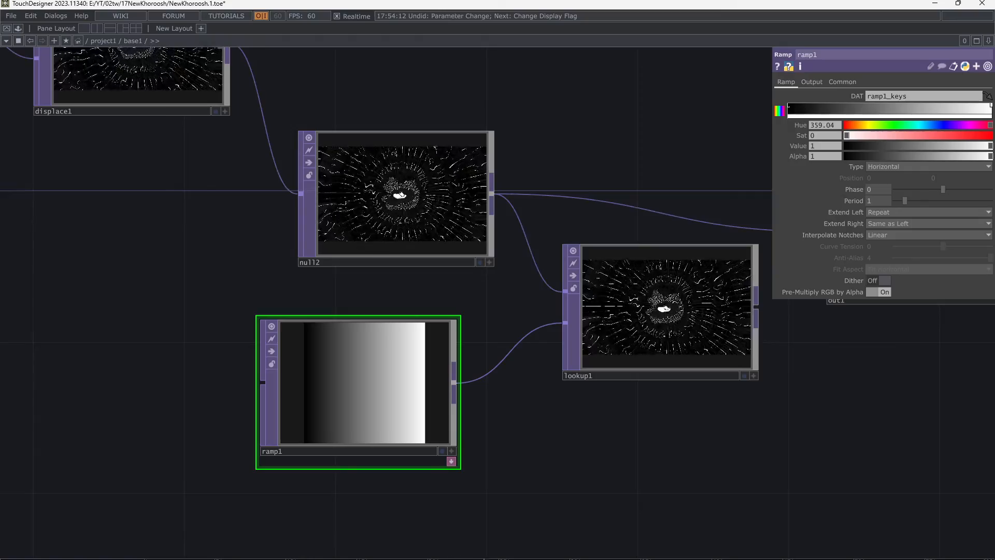
Step: Add a key at about 80% of ramp1's gradient and make it red with Saturation 1
left_click(951, 107)
left_click_drag(847, 135, 991, 135)
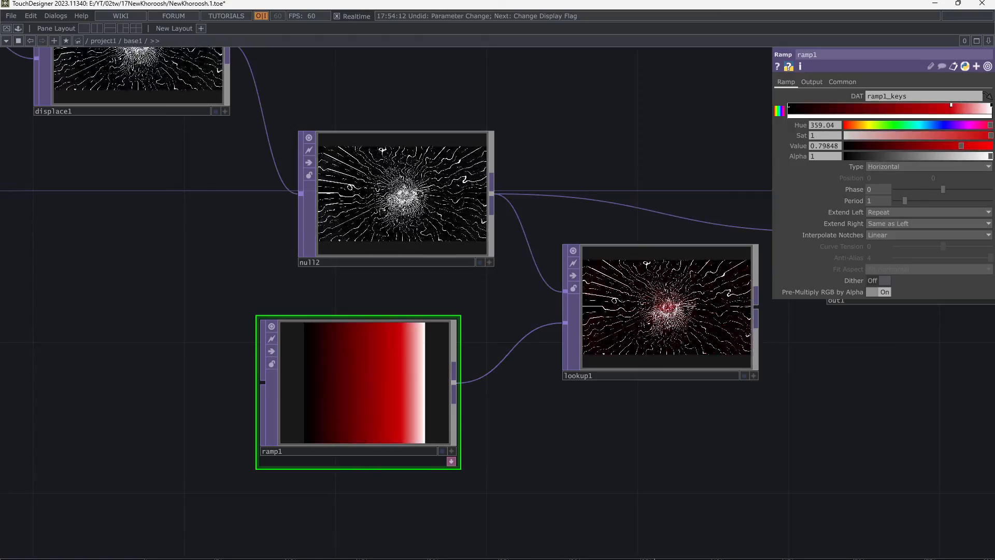
scroll(668, 306, "up", 6)
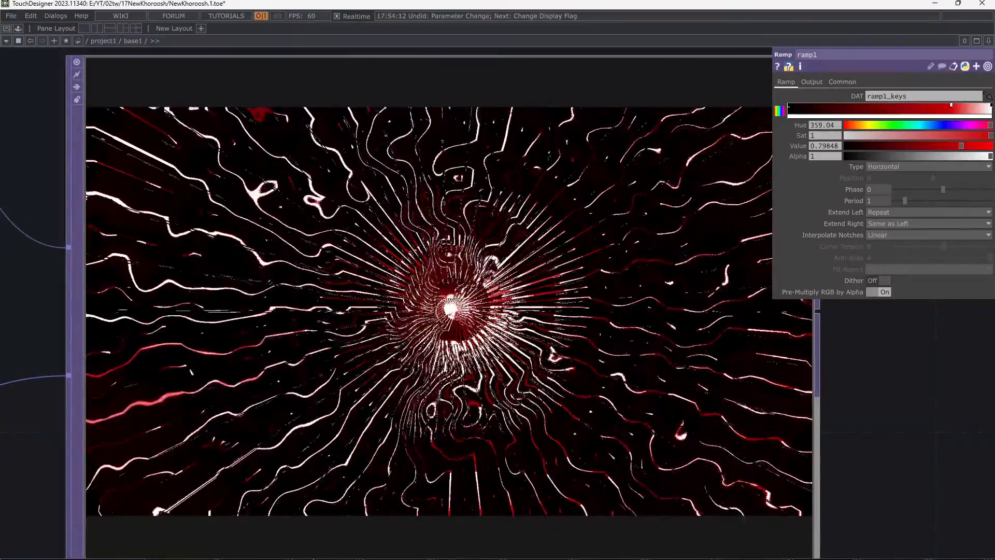
scroll(830, 377, "down", 3)
Step: Attach a Bloom TOP to lookup1's output and place it below out1
scroll(551, 371, "down", 5)
left_click_drag(808, 350, 537, 339)
scroll(441, 386, "down", 3)
key("Tab")
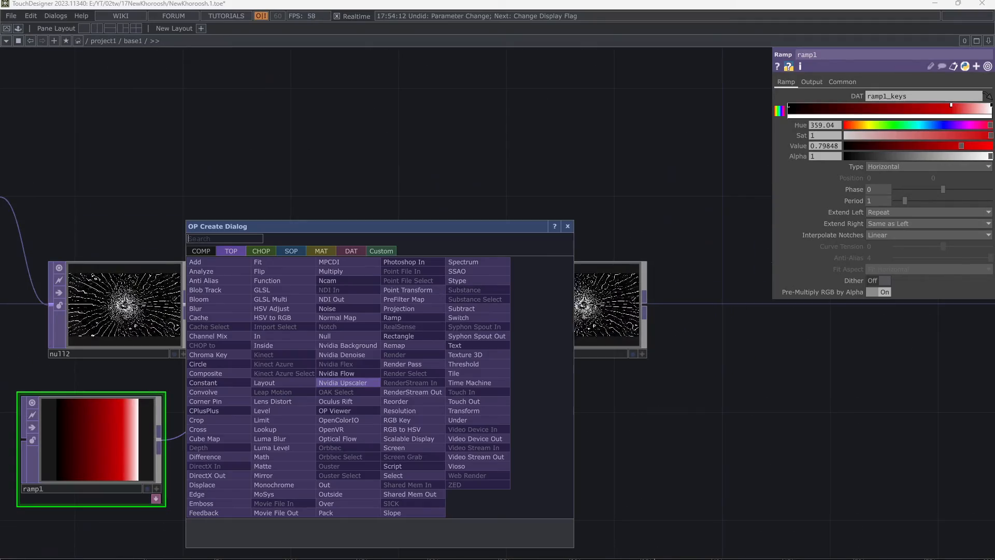
left_click(200, 299)
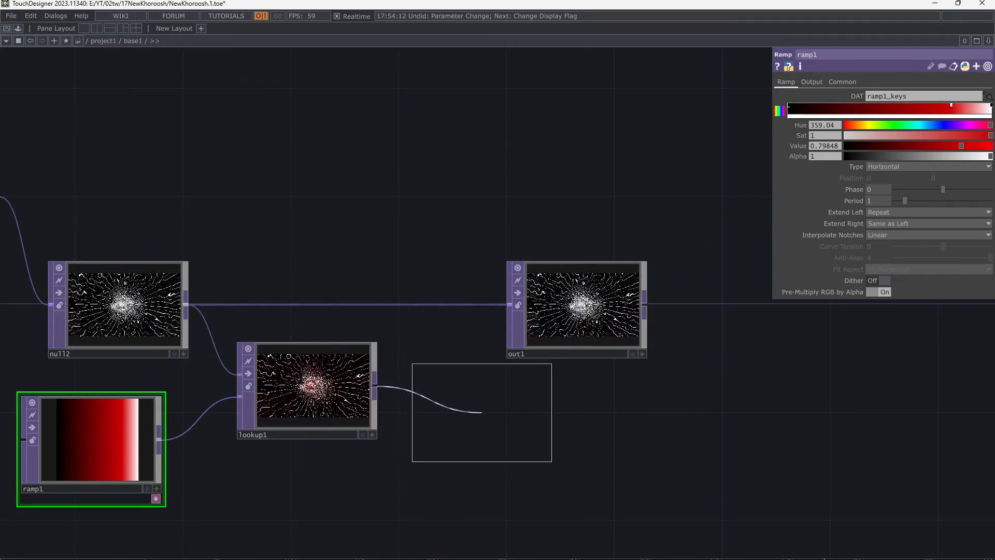
left_click(481, 410)
scroll(480, 409, "up", 4)
scroll(476, 418, "down", 2)
scroll(283, 463, "down", 3)
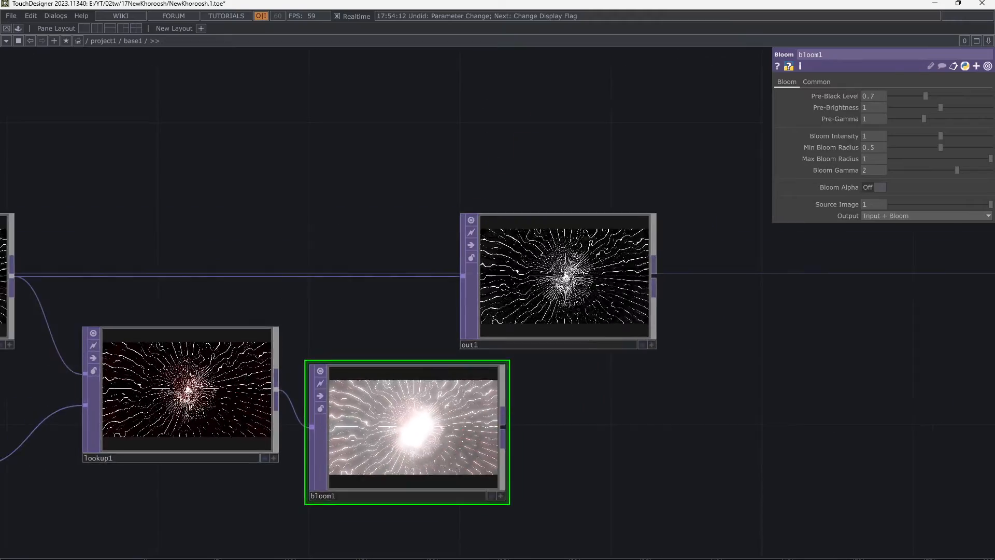
Step: Add a Blur TOP above lookup1 and connect null2 to its input
left_click_drag(283, 464, 538, 373)
key("Tab")
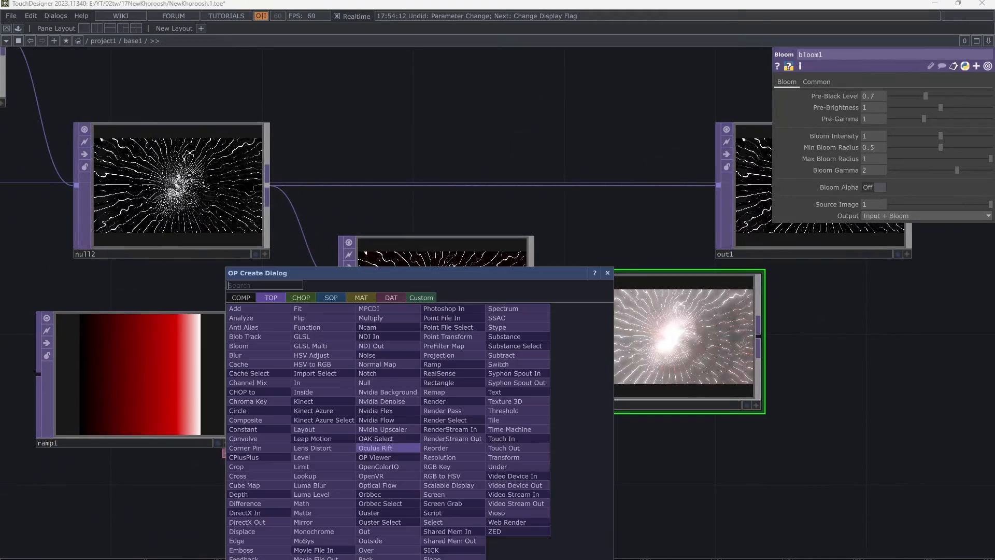
type("blu")
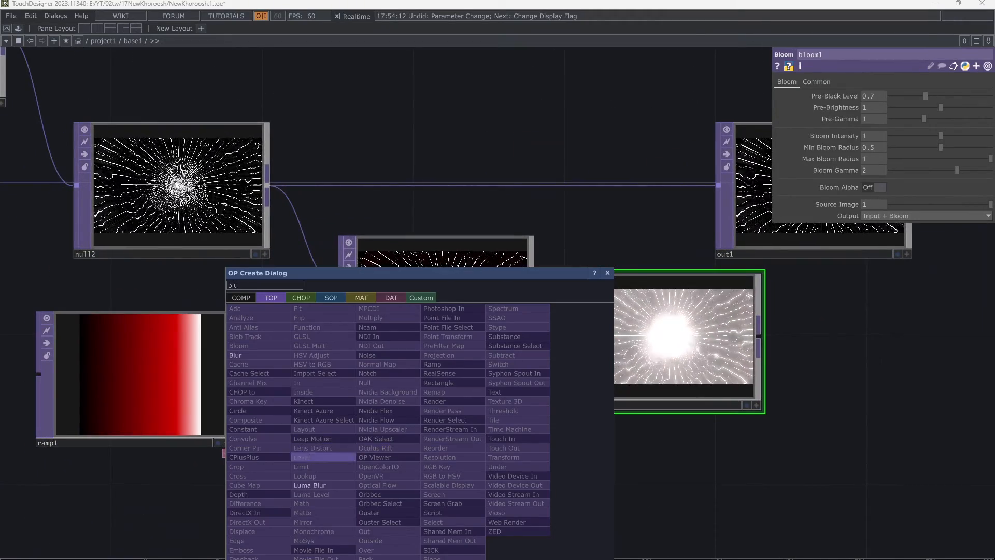
left_click(248, 355)
left_click(440, 116)
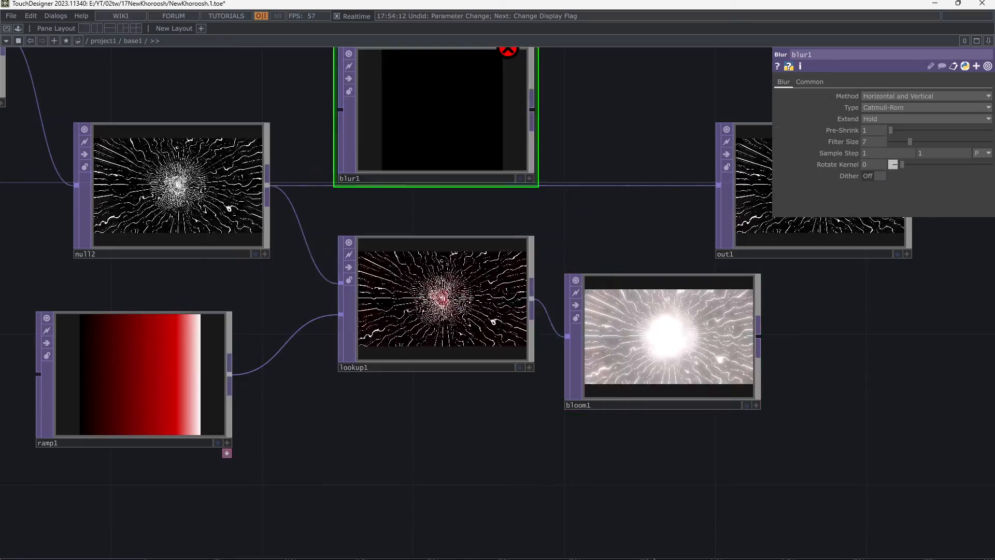
left_click_drag(581, 135, 619, 288)
left_click_drag(477, 267, 477, 230)
left_click_drag(306, 338, 379, 225)
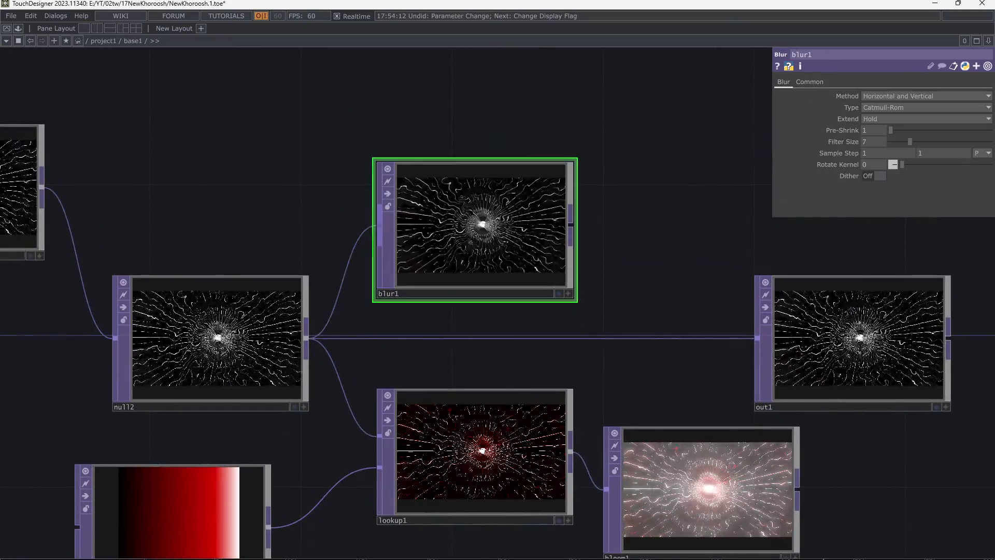
Step: Set blur1's Pre-Shrink to 2
scroll(475, 231, "up", 5)
scroll(476, 233, "up", 3)
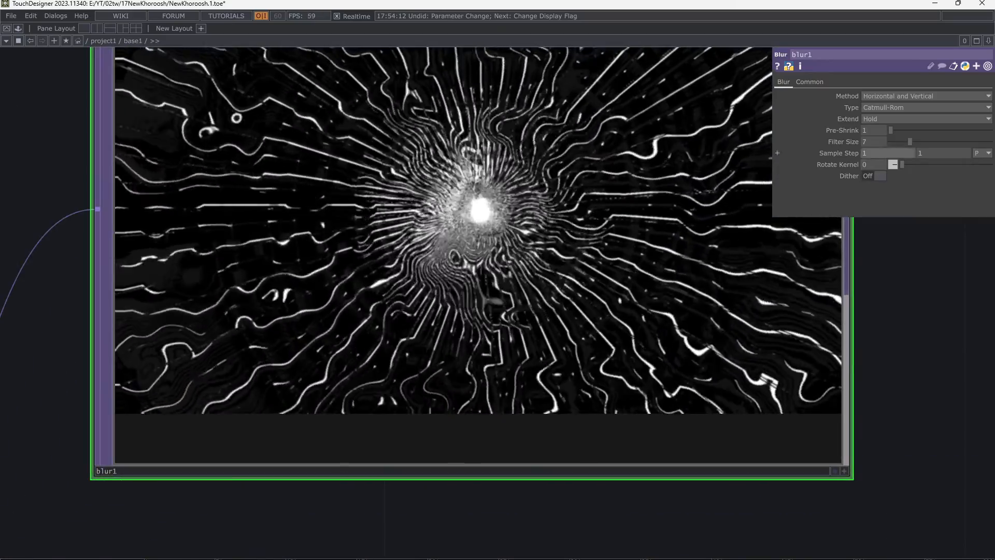
left_click_drag(891, 130, 902, 130)
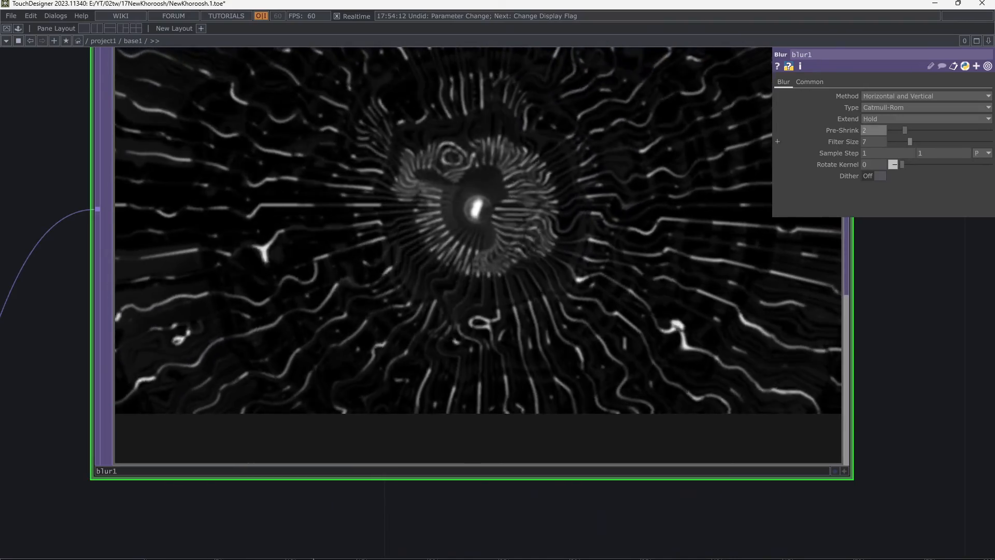
scroll(715, 292, "down", 6)
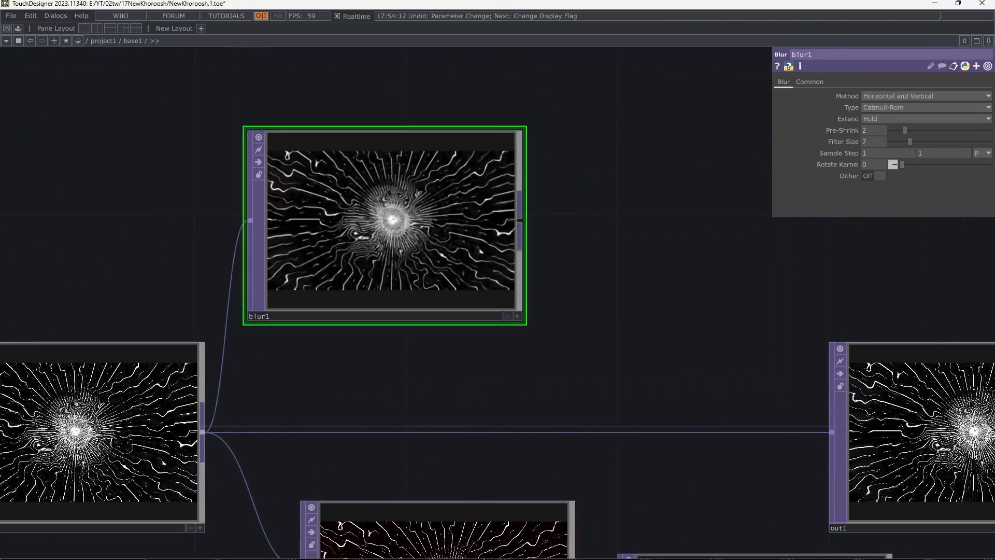
Step: Append a Bloom TOP to blur1's output and place it beside blur1
key("Tab")
type("lo")
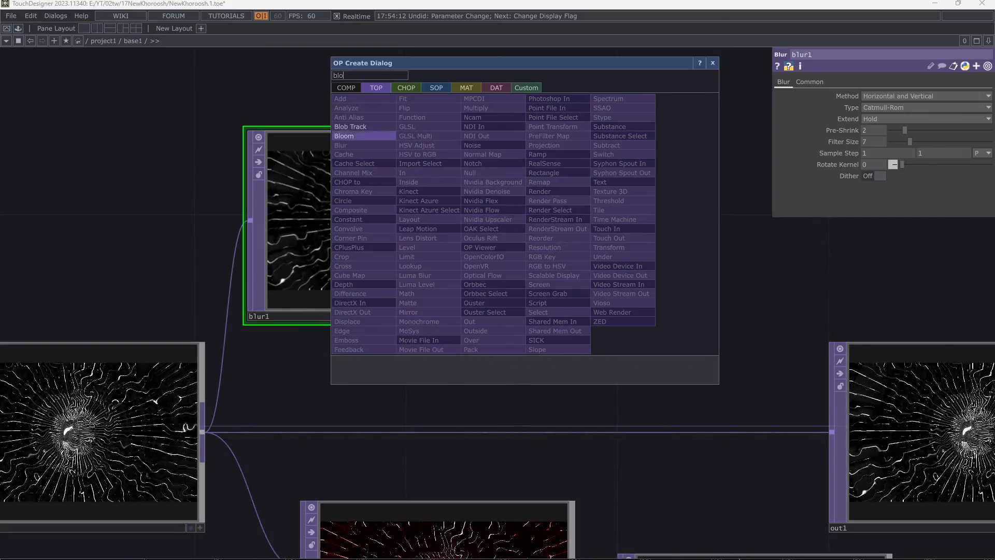
left_click(360, 136)
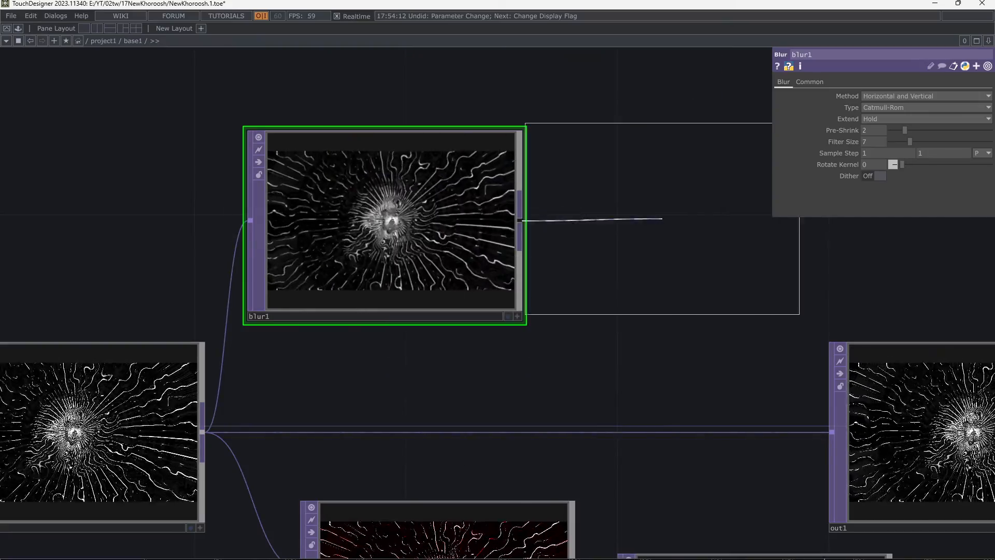
left_click(702, 223)
left_click_drag(700, 366, 373, 366)
scroll(497, 290, "up", 3)
scroll(496, 291, "down", 8)
Step: Move out1 further along the network and shift bloom1 down and to the right to free up space
left_click_drag(520, 350, 655, 350)
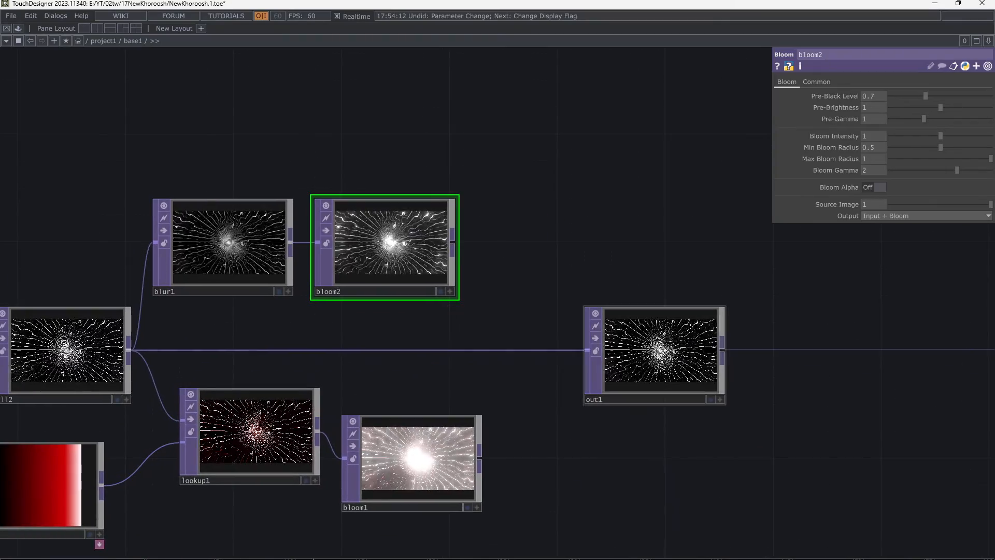
left_click_drag(413, 458, 439, 485)
left_click_drag(488, 363, 482, 359)
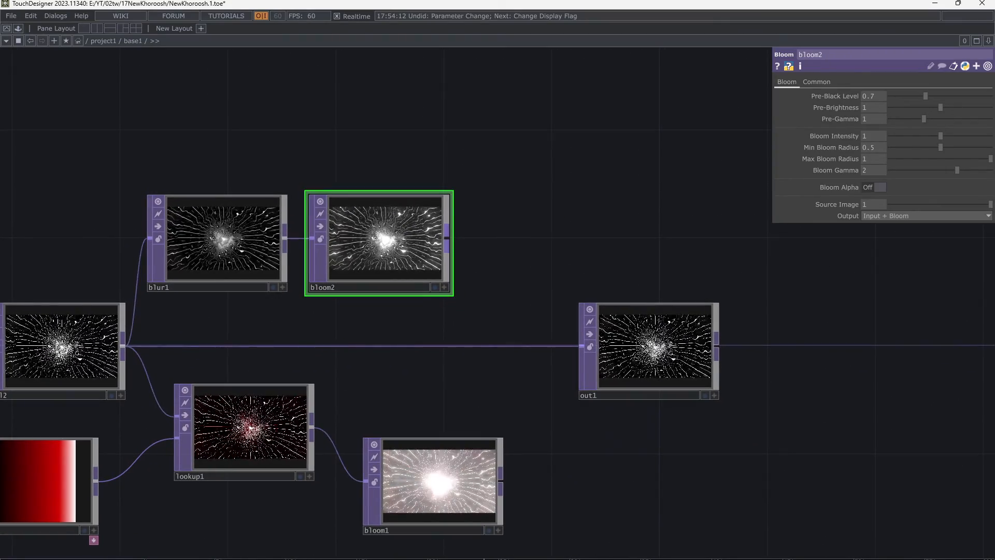
left_click_drag(437, 482, 491, 482)
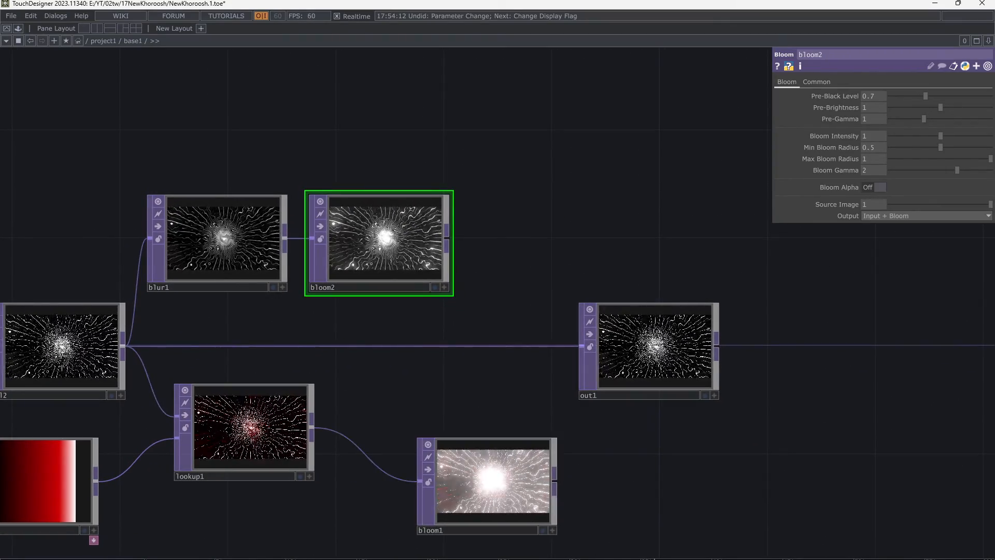
right_click(459, 345)
left_click(469, 334)
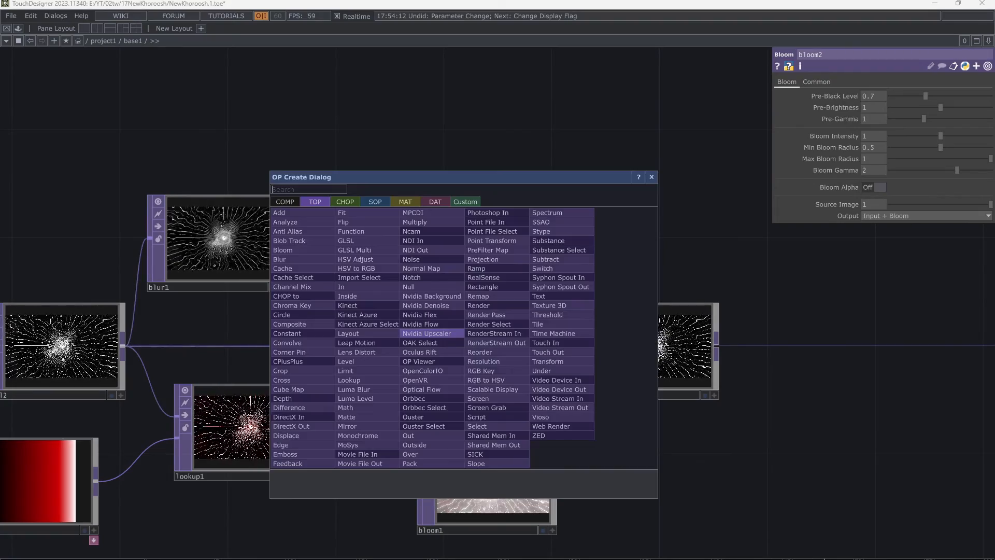
key("Escape")
left_click_drag(498, 312, 485, 321)
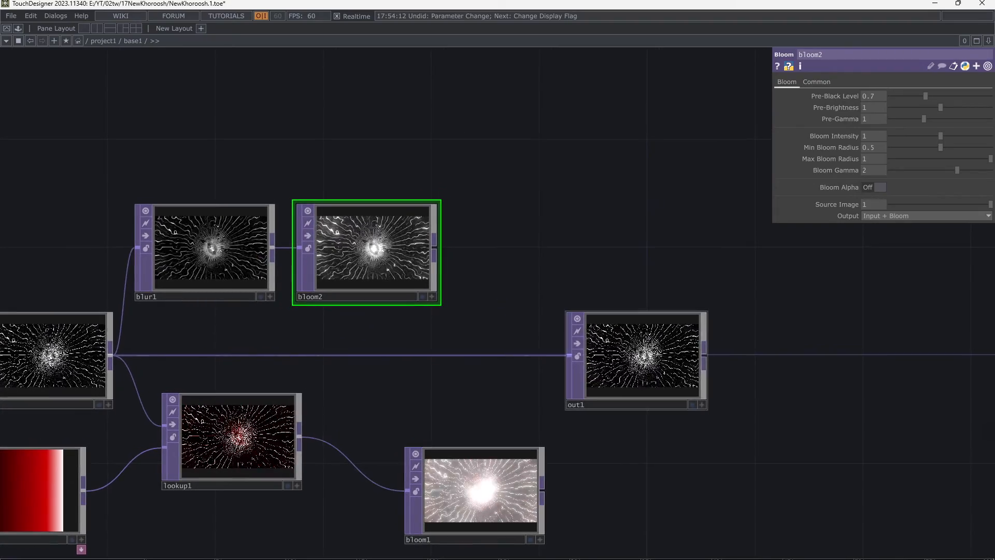
Step: Add a Composite TOP after bloom2, with lookup1 as its second input and its output feeding out1
left_click_drag(528, 348, 560, 355)
key("Tab")
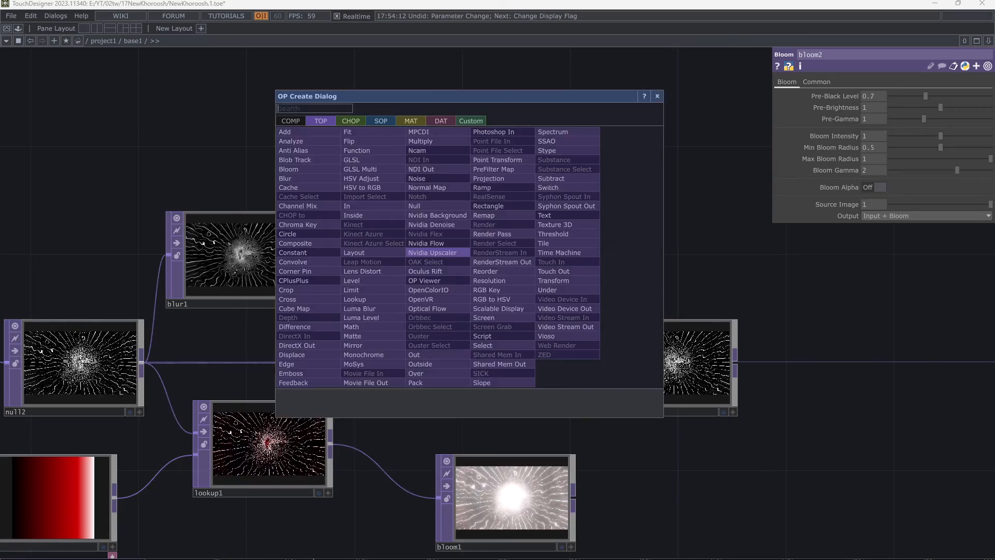
type("com")
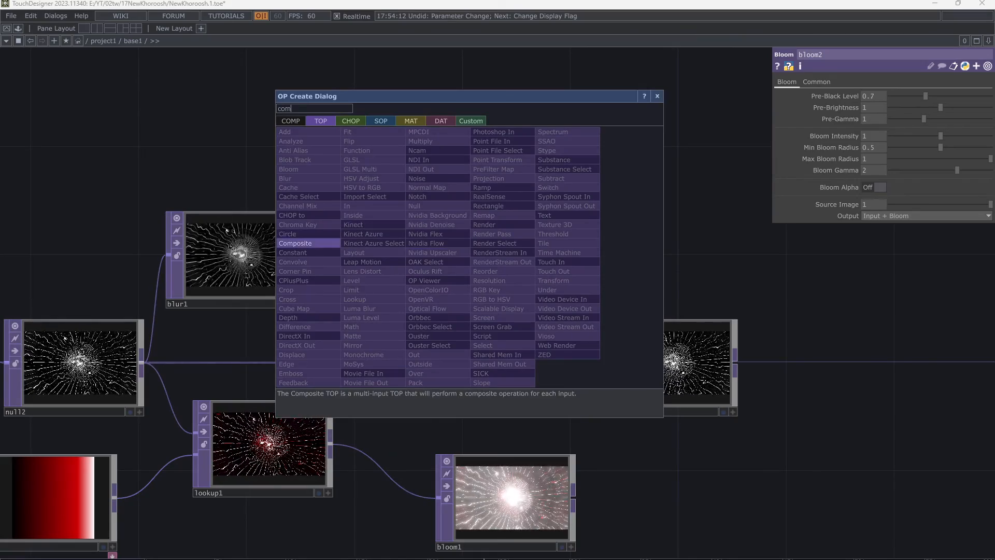
left_click(306, 244)
left_click(586, 258)
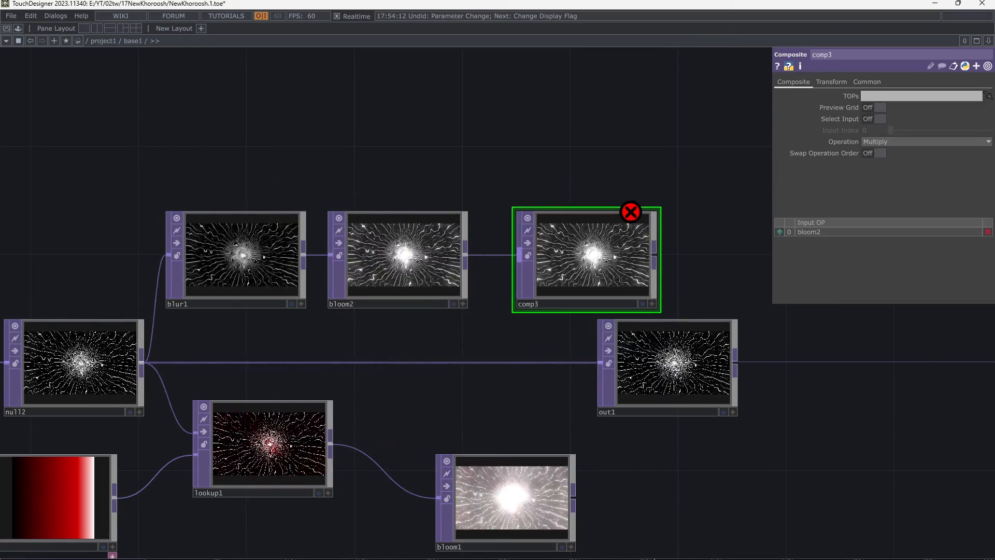
left_click_drag(349, 439, 520, 260)
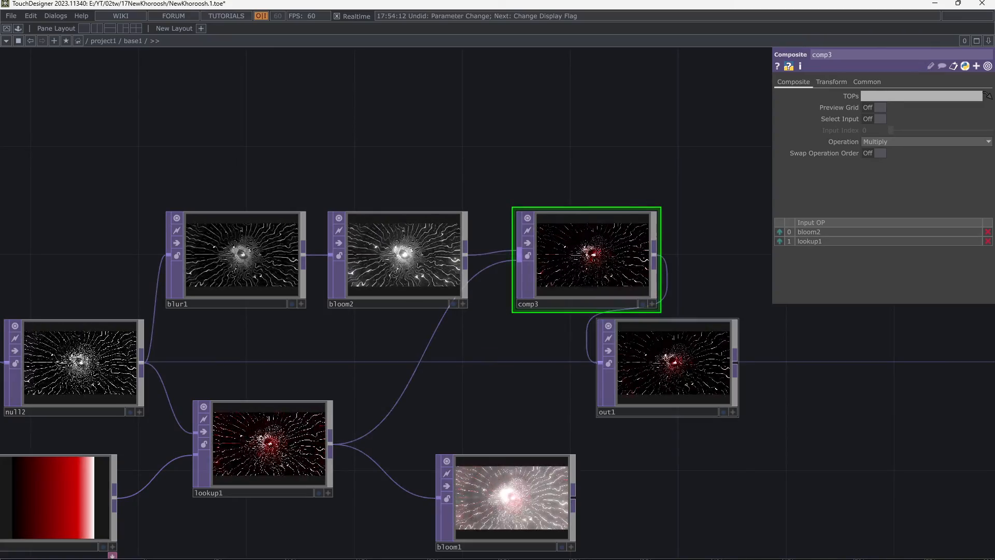
Step: Move out1 further right and bring comp3 down into line with it
left_click_drag(565, 384, 522, 341)
left_click_drag(625, 326, 759, 353)
left_click_drag(549, 218, 506, 366)
Step: Examine comp3's image up close and compare all its blend operations with the preview grid
scroll(507, 367, "up", 5)
scroll(507, 367, "down", 1)
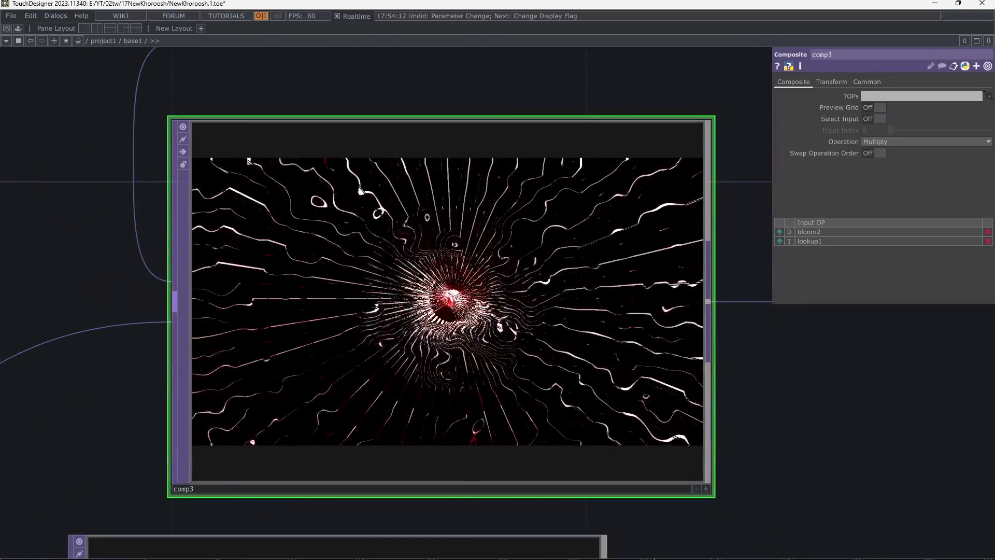
scroll(567, 362, "down", 2)
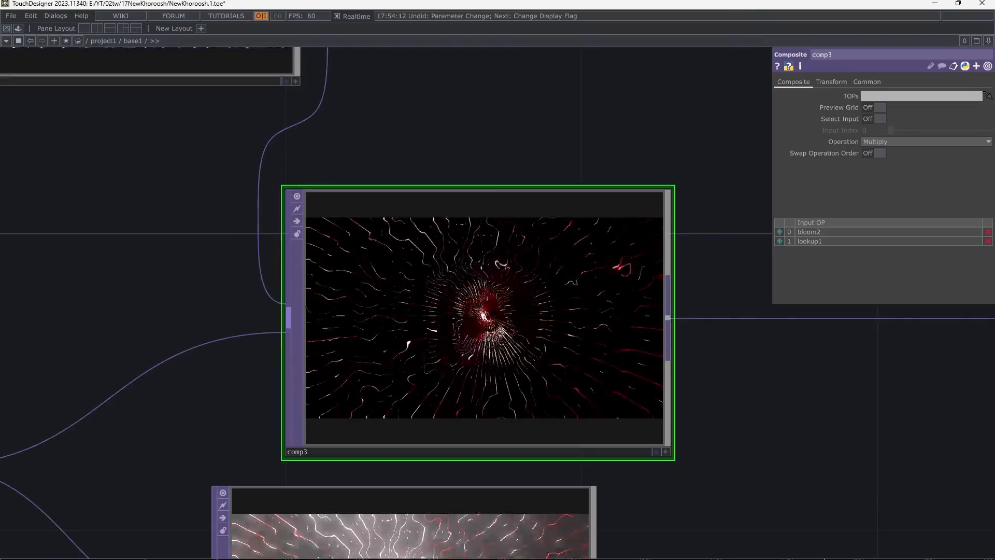
scroll(532, 322, "up", 5)
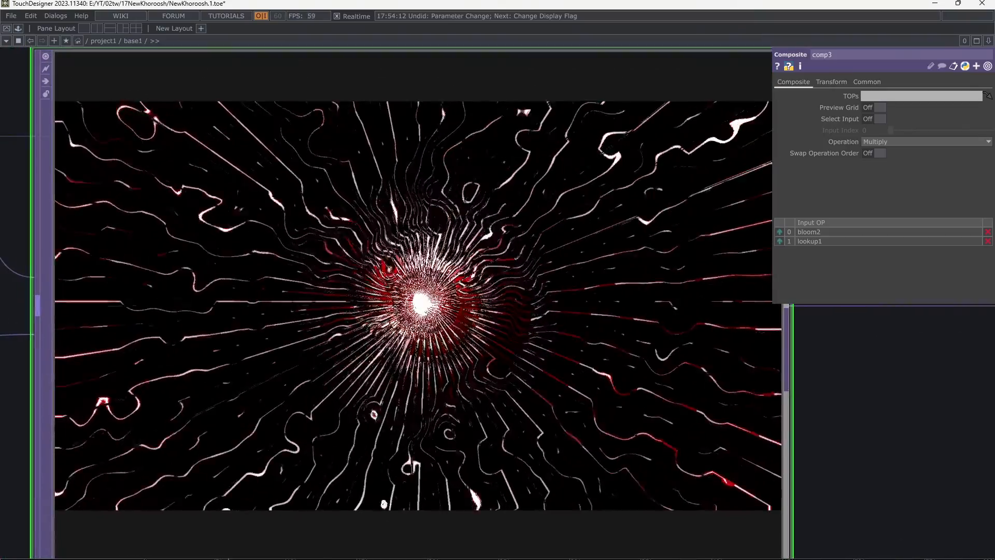
left_click(880, 107)
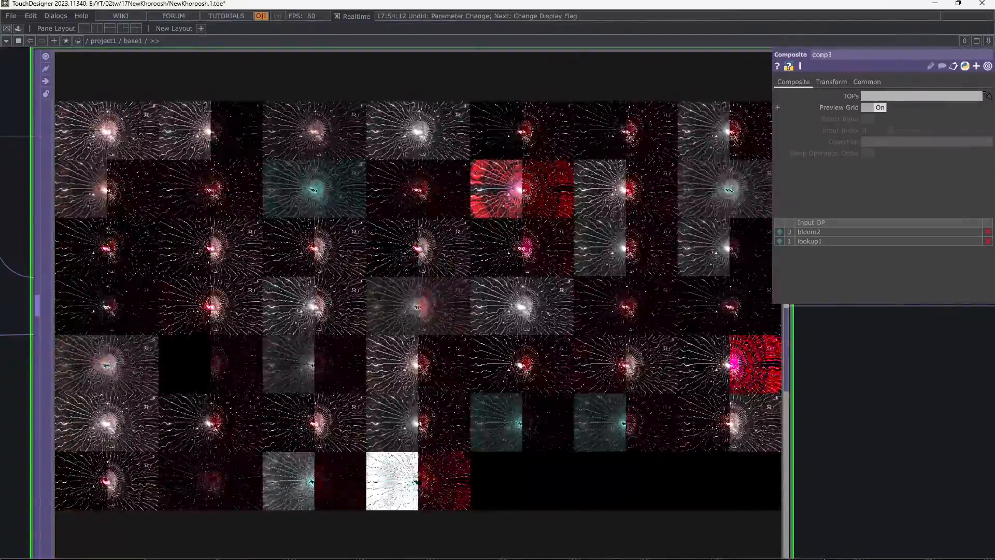
left_click(874, 107)
scroll(610, 262, "down", 6)
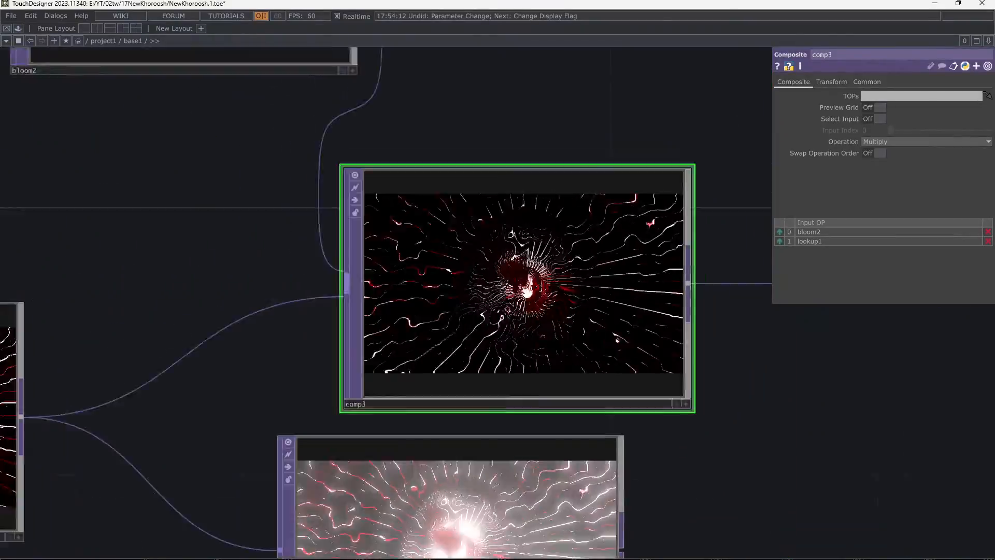
Step: Insert a Level TOP on the wire between comp3 and out1
left_click_drag(689, 223, 455, 249)
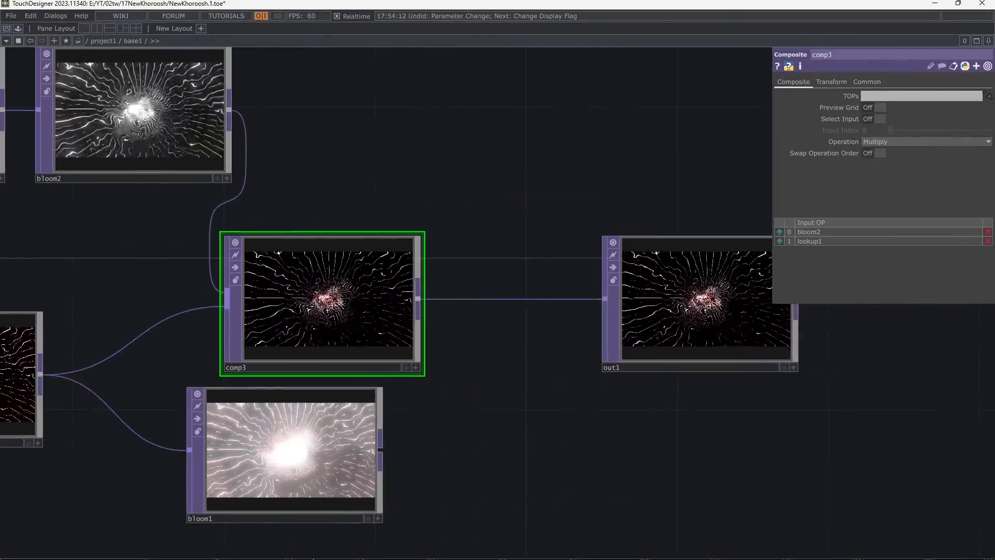
right_click(487, 299)
left_click(498, 288)
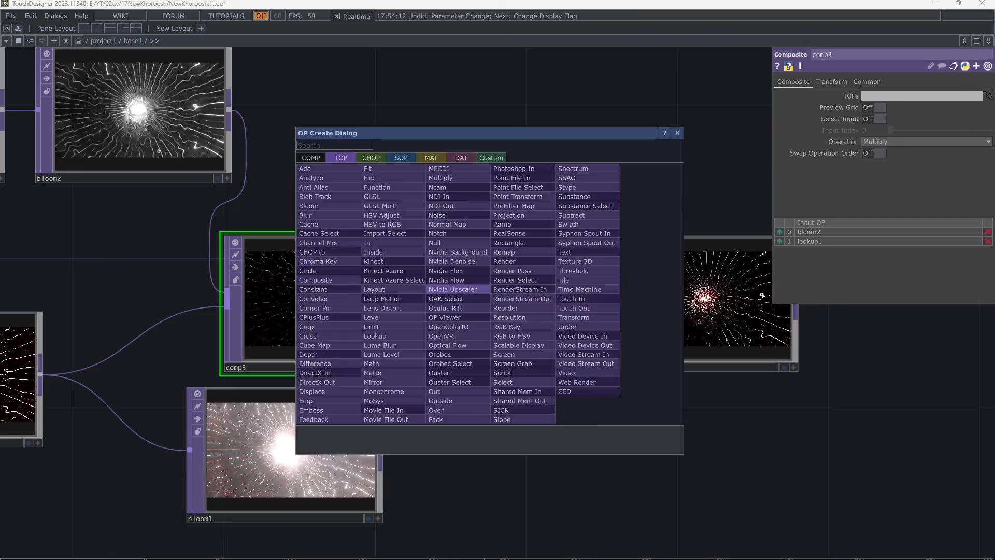
type("le")
left_click(372, 318)
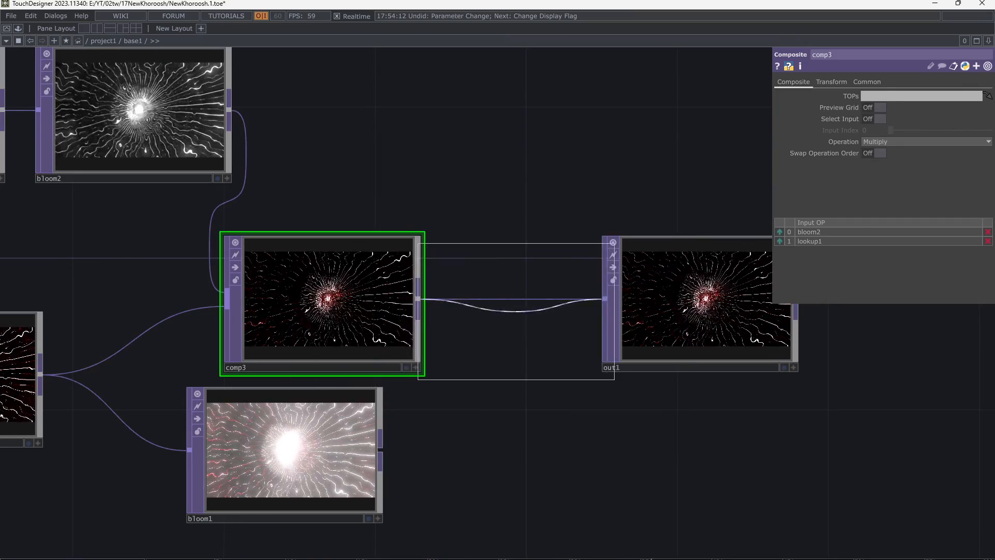
left_click(512, 306)
Step: Space level2 and out1 apart so the chain after comp3 no longer overlaps
left_click_drag(585, 212, 492, 219)
left_click_drag(575, 298, 615, 298)
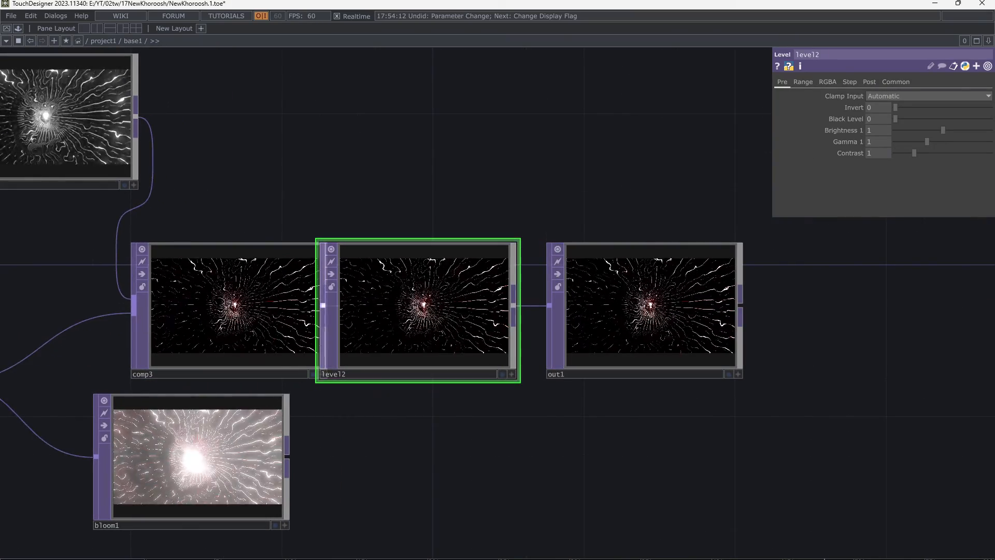
left_click_drag(409, 375, 447, 374)
left_click_drag(642, 370, 532, 411)
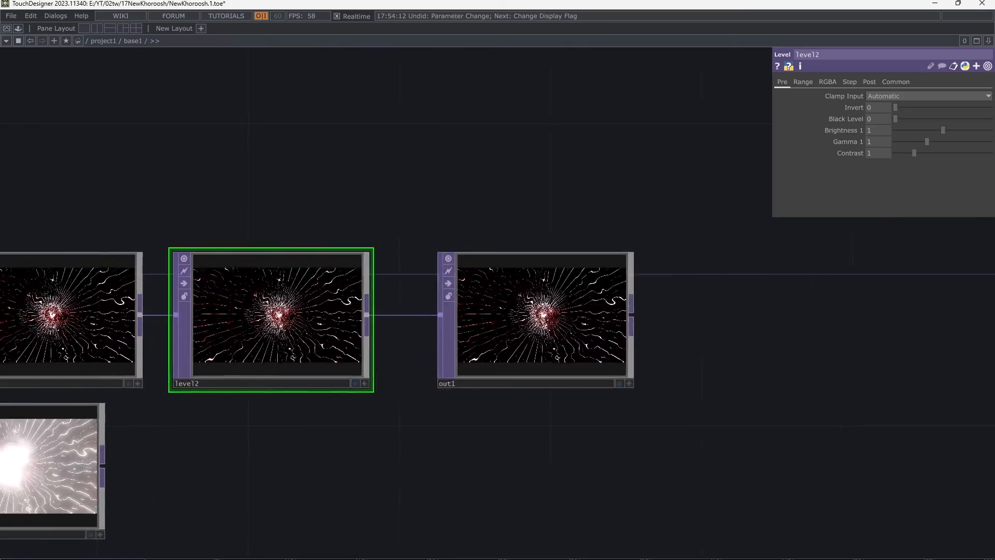
Step: Display out1's image as the network background
scroll(532, 410, "up", 3)
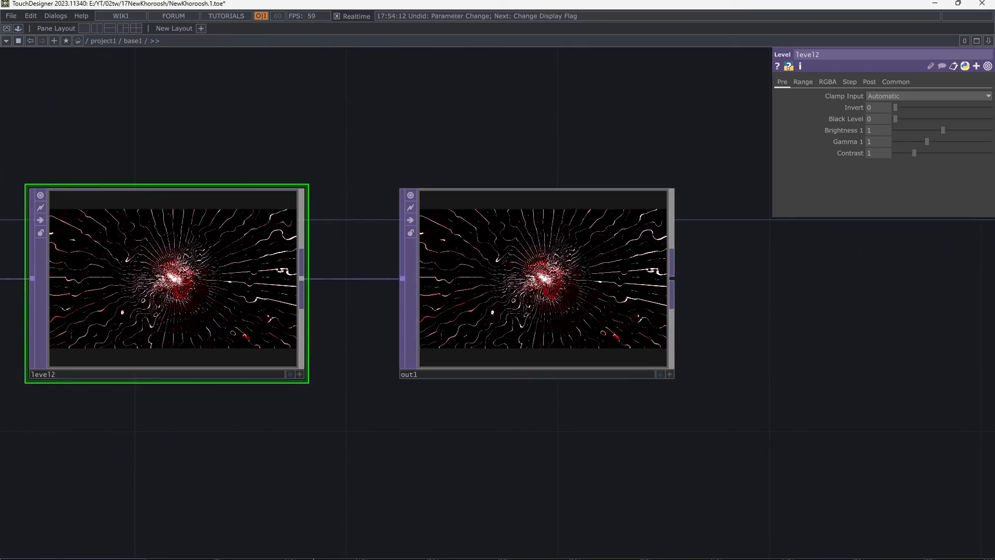
left_click(611, 374)
left_click(660, 375)
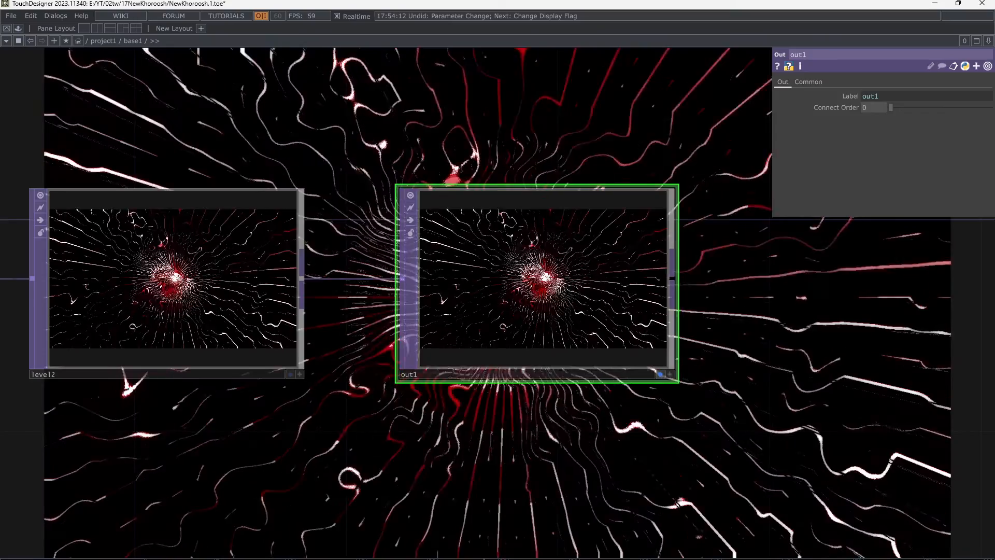
Step: Set level2's Brightness 1 to 1.48, Gamma 1 to 1.35 and Contrast to 1.95
scroll(612, 386, "down", 3)
left_click(291, 377)
left_click_drag(322, 202, 292, 539)
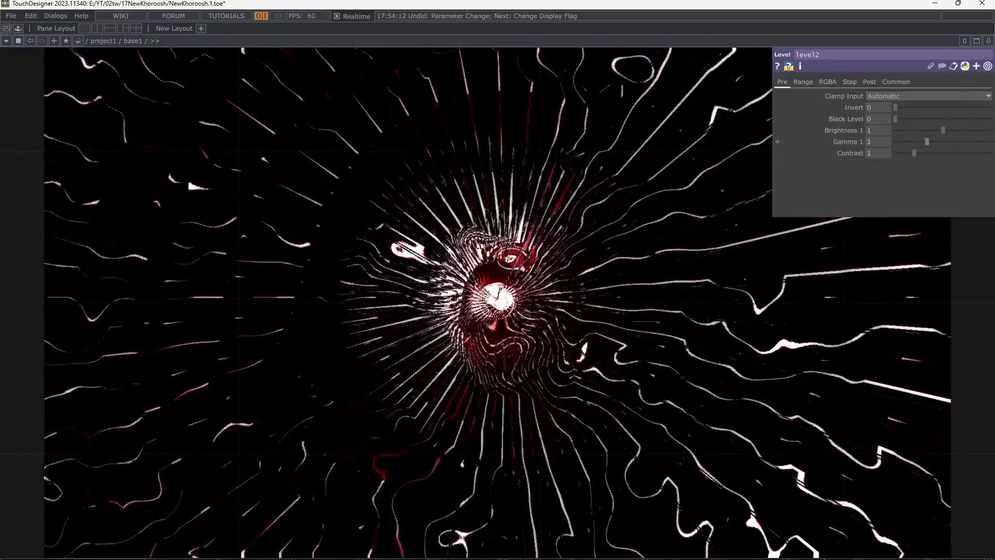
left_click_drag(943, 130, 932, 153)
mouse_move(949, 131)
left_mouse_down()
mouse_move(966, 131)
mouse_move(938, 142)
left_mouse_up()
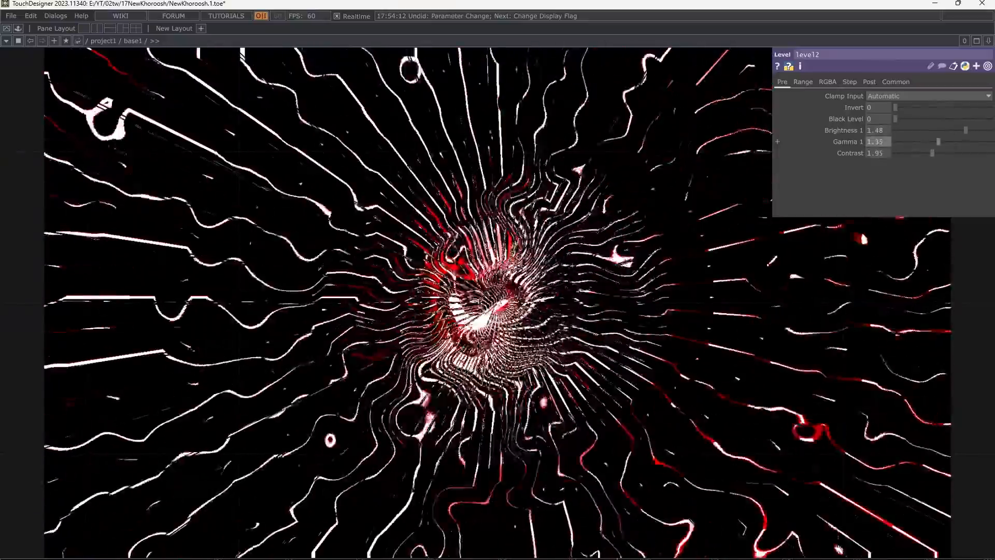
Step: Lower bloom2's Pre-Black Level to 0.49
left_click_drag(518, 477, 596, 202)
left_click_drag(239, 385, 317, 358)
scroll(317, 358, "up", 3)
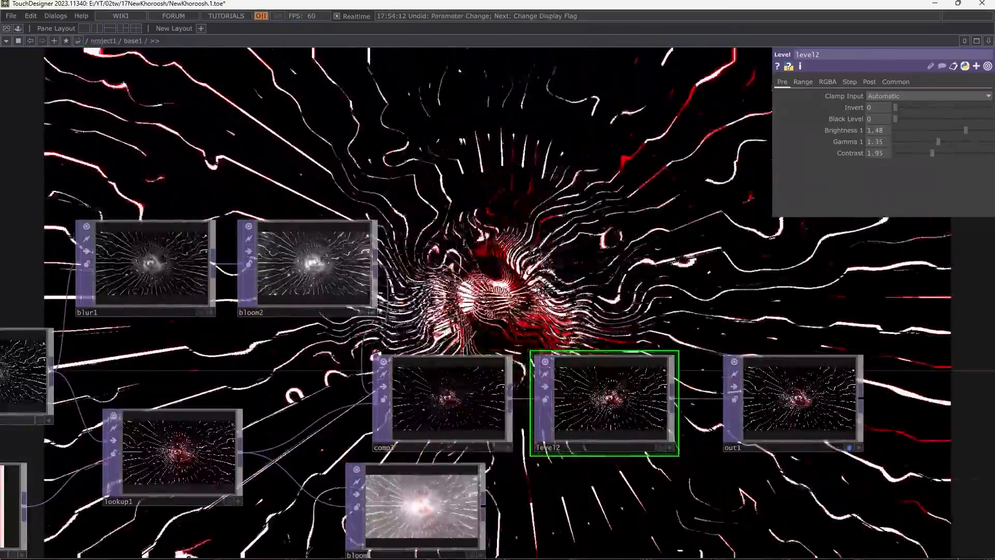
left_click(311, 267)
mouse_move(926, 96)
left_mouse_down()
mouse_move(904, 95)
mouse_move(916, 96)
left_mouse_up()
Step: Try the Add, Color and Screen operations on comp3
left_click(449, 402)
left_click_drag(524, 332, 532, 315)
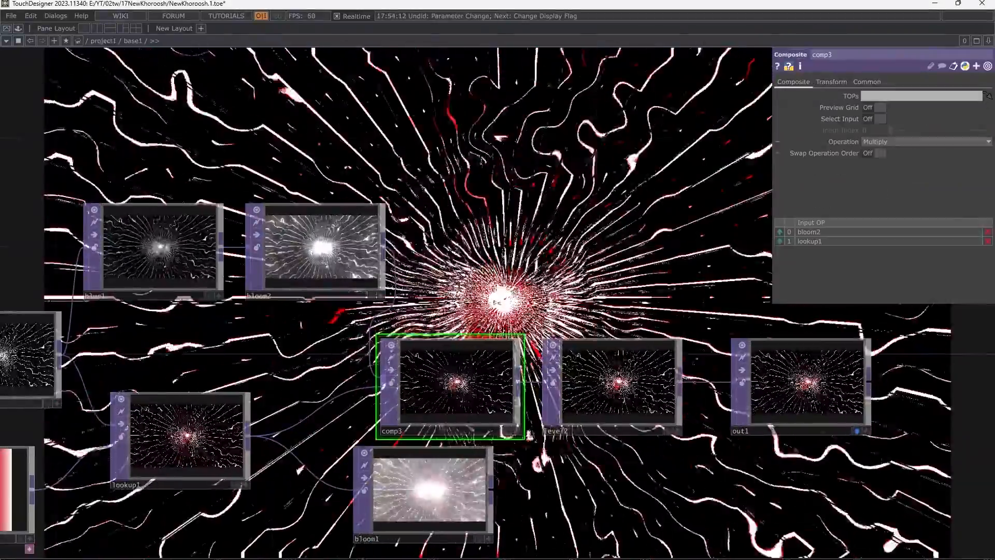
left_click(923, 142)
left_click(881, 152)
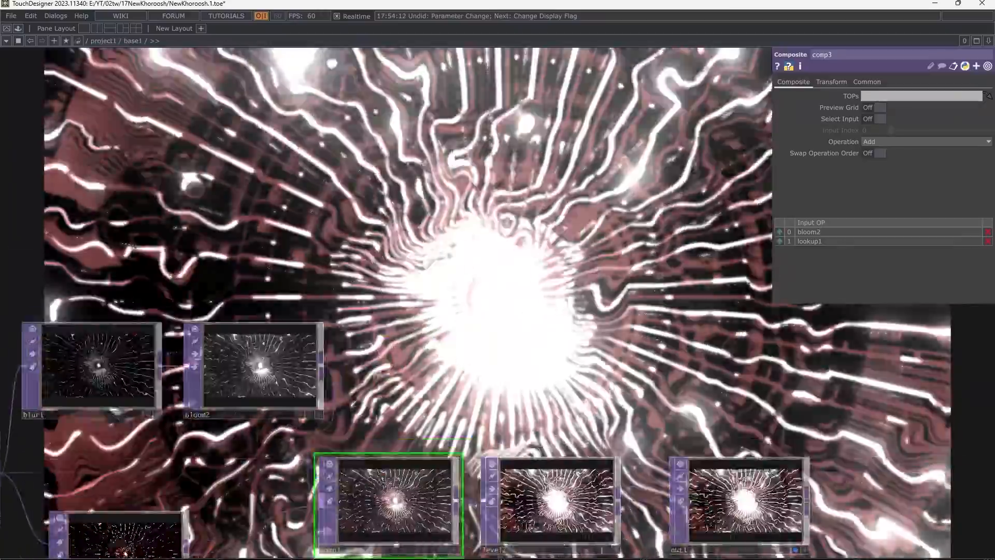
left_click_drag(583, 332, 570, 357)
left_click(922, 142)
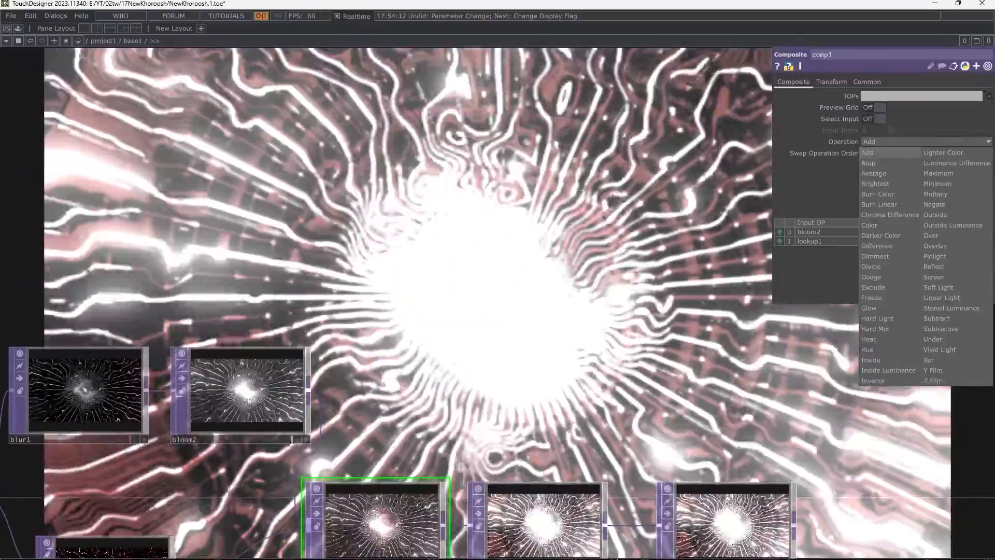
left_click(877, 226)
left_click(922, 141)
left_click(934, 279)
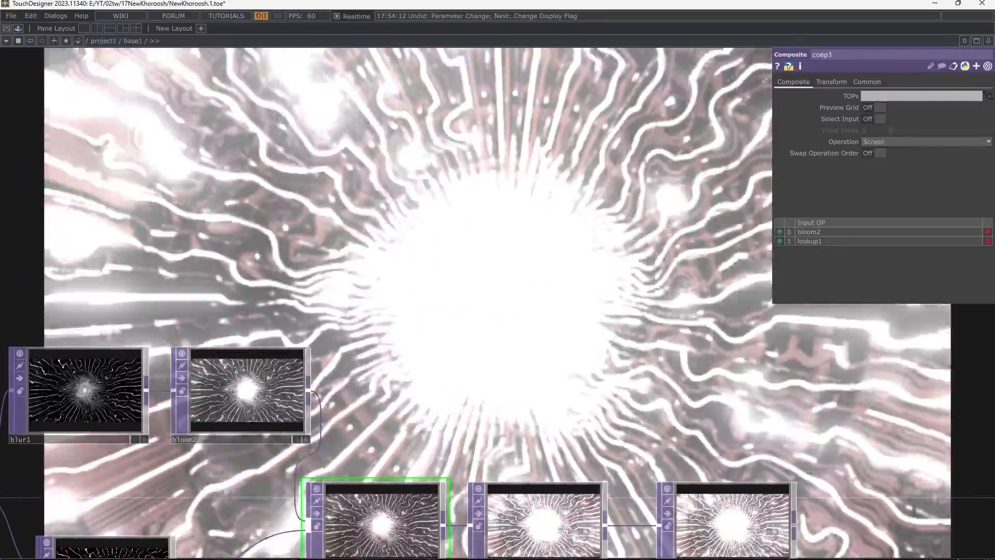
Step: Compare the Over and Multiply operations on comp3 and keep Over
left_click(923, 142)
left_click(931, 235)
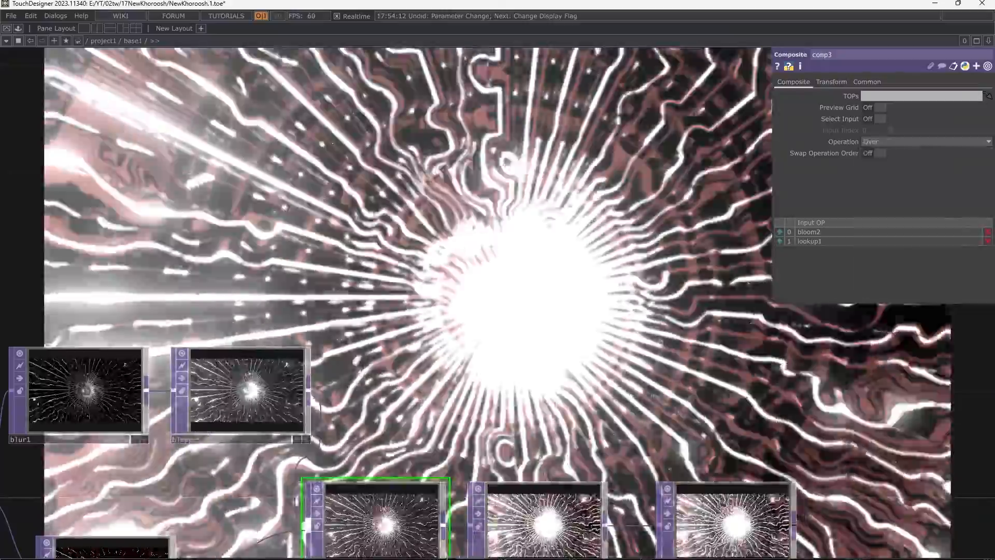
left_click(923, 142)
left_click(935, 194)
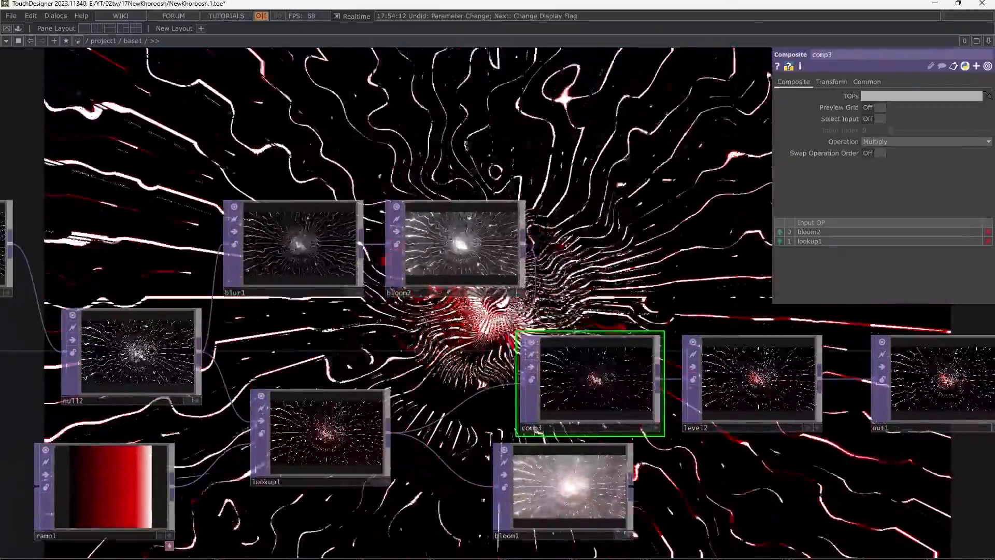
left_click(923, 142)
left_click(931, 235)
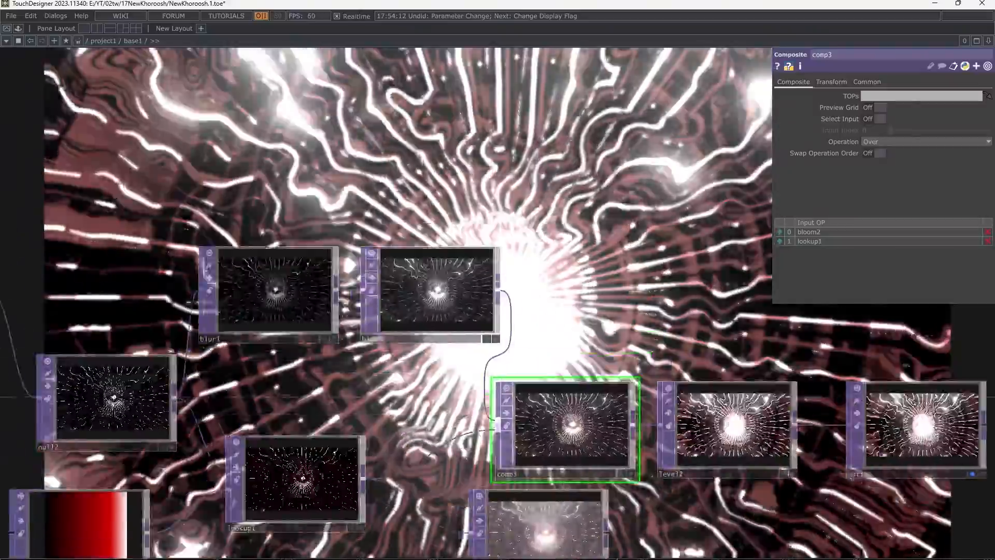
Step: Set bloom2's Bloom Intensity to 0.63, Min Bloom Radius to 0.145 and Max Bloom Radius to 0.487
left_click(348, 408)
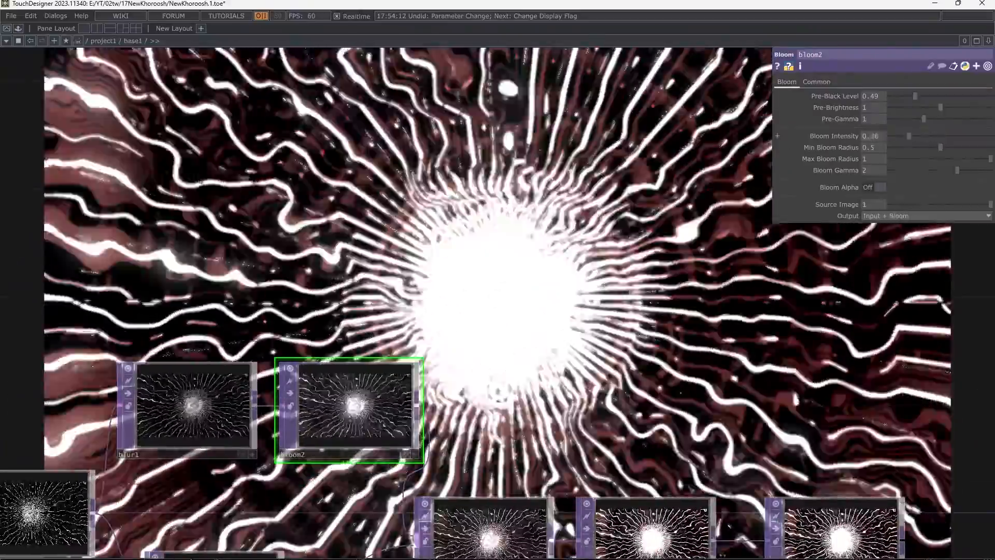
left_click_drag(909, 135, 906, 136)
left_click_drag(990, 158, 905, 147)
left_click_drag(669, 321, 675, 319)
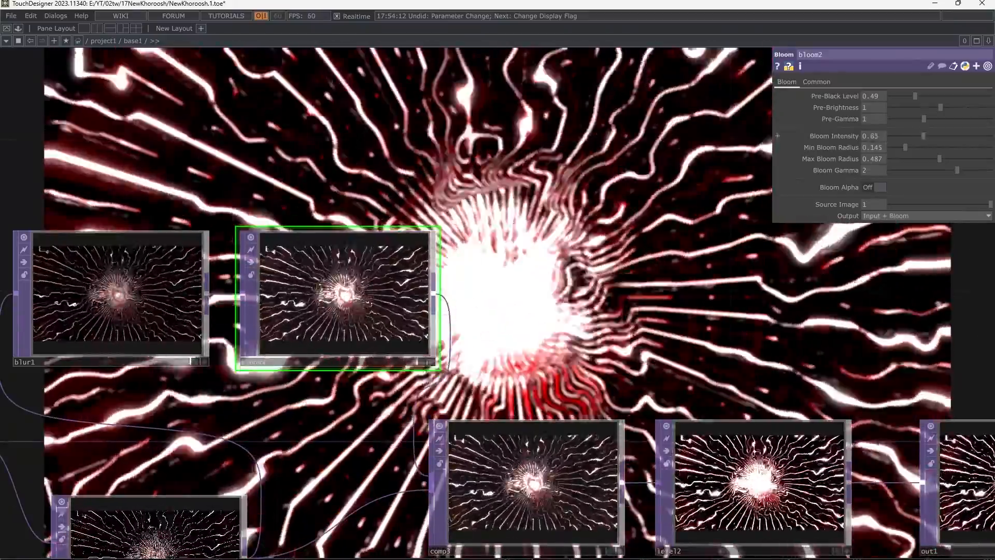
Step: Set bloom2's Bloom Intensity to 0.89, Min Bloom Radius to 0.337 and Max Bloom Radius to 0.917
mouse_move(924, 136)
left_mouse_down()
mouse_move(935, 136)
mouse_move(905, 147)
mouse_move(983, 159)
mouse_move(924, 147)
left_mouse_up()
left_click_drag(726, 290, 692, 271)
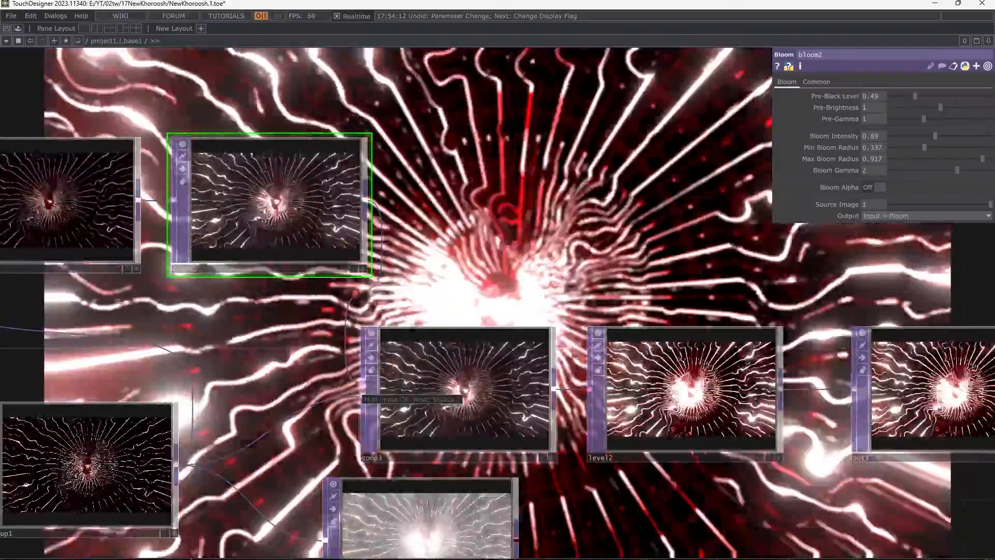
Step: Turn on Swap Operation Order for comp3 and set its Operation to Add
left_click(547, 456)
left_click(875, 153)
left_click_drag(726, 233, 706, 263)
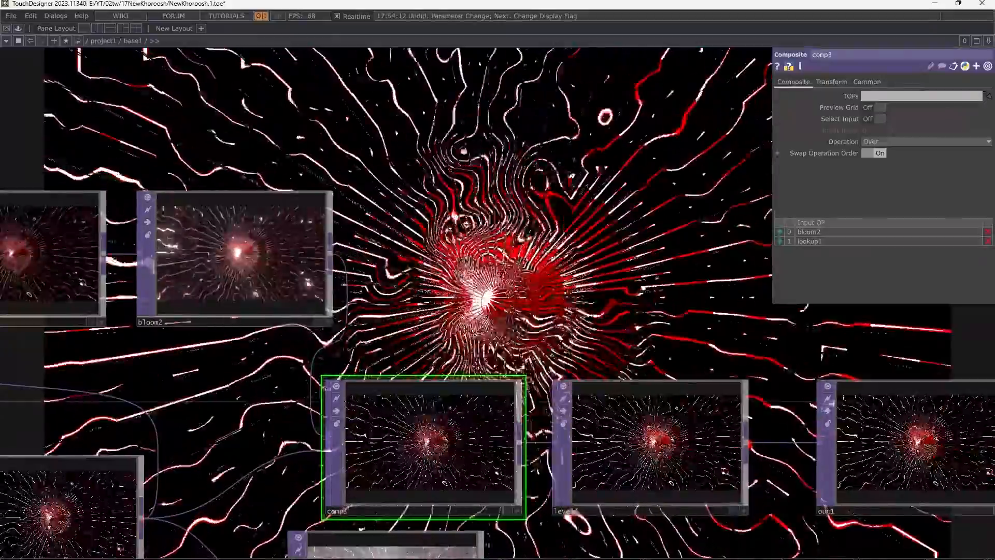
left_click(926, 142)
left_click(880, 153)
left_click_drag(725, 234, 688, 284)
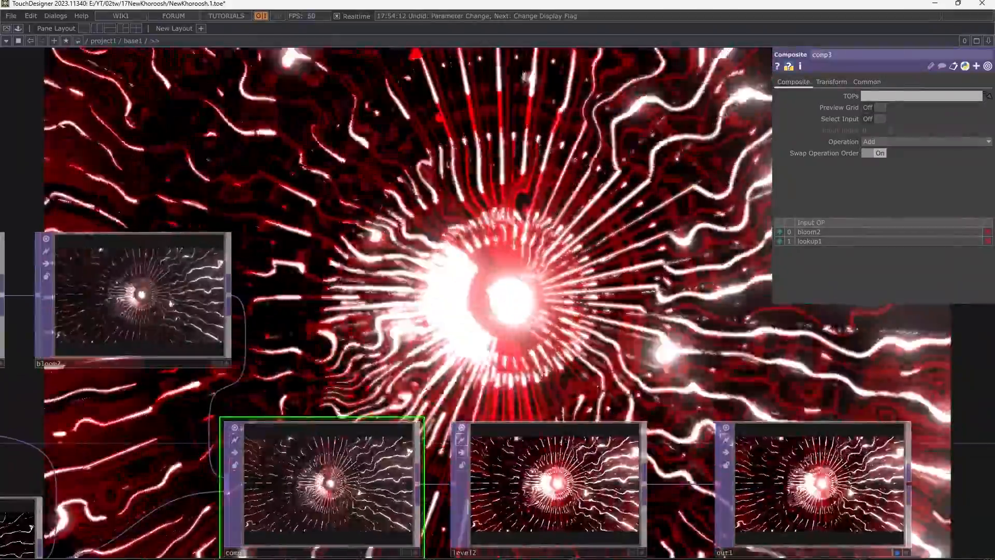
Step: Set level2's Black Level to 0.08 and Brightness 1 to 0.93
left_click(553, 485)
left_click_drag(681, 456, 603, 390)
left_click_drag(896, 119, 940, 131)
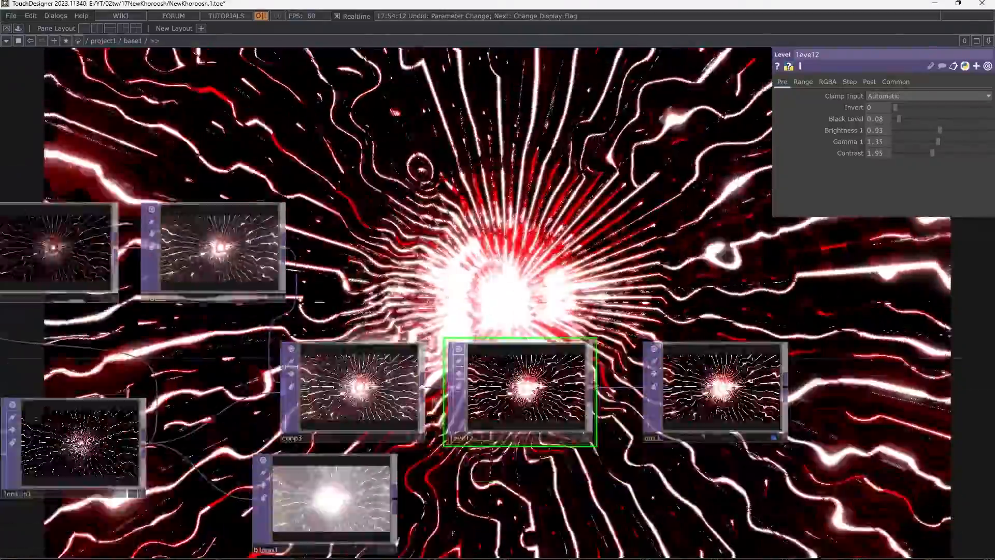
Step: Show the parameters of torus1 at the start of the network
scroll(394, 254, "down", 1)
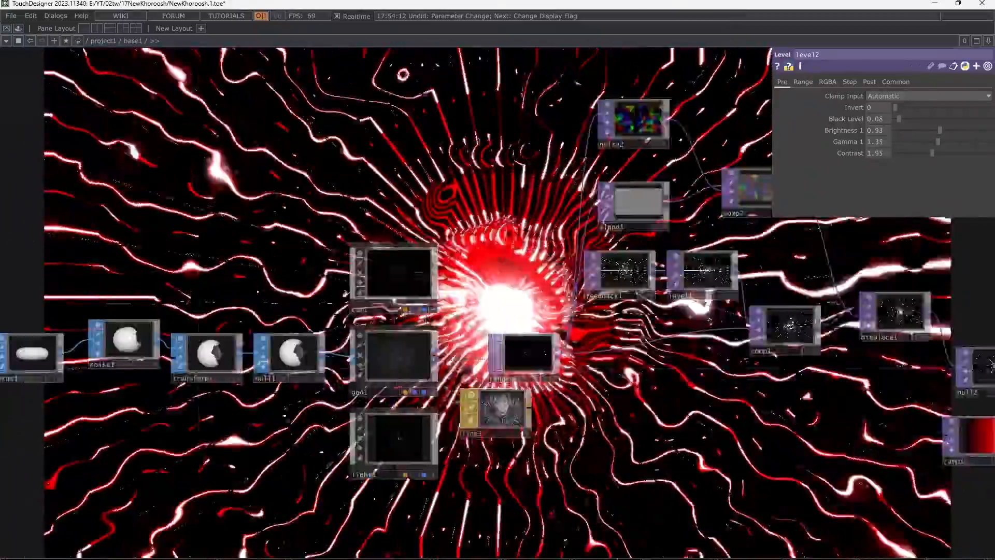
left_click_drag(94, 421, 140, 412)
left_click(78, 345)
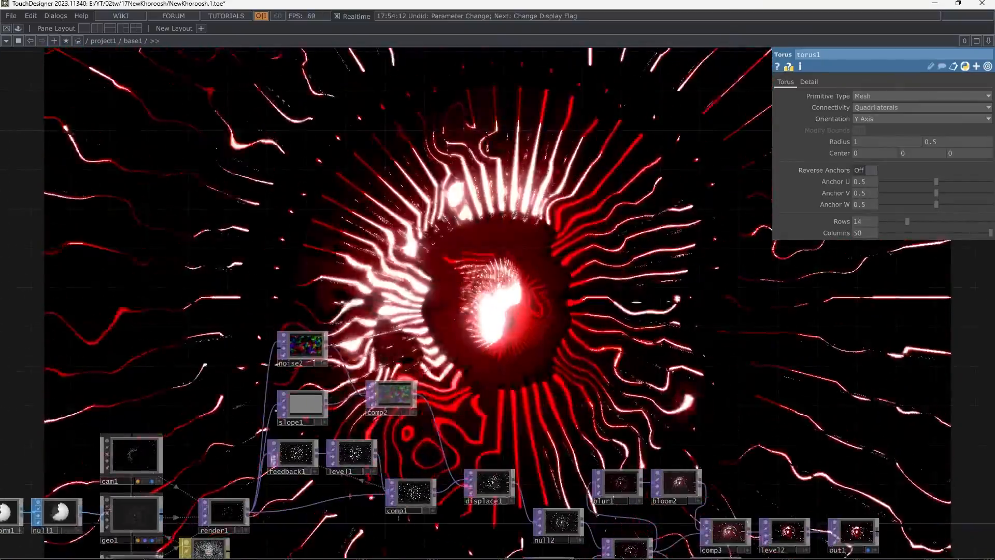
Step: Bring the separate base1 output window to the front and maximize it to view the final visual
key("alt+Tab")
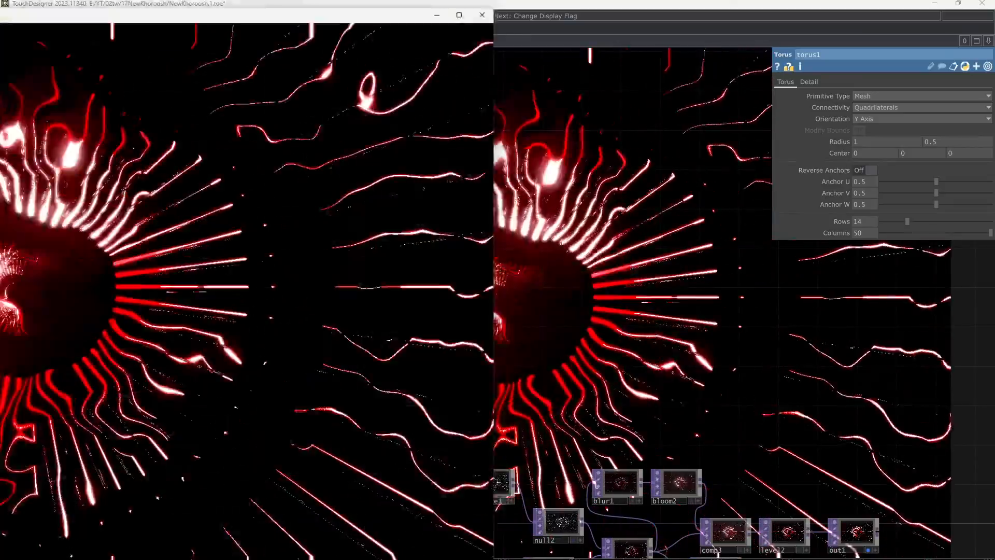
left_click_drag(31, 5, 492, 1)
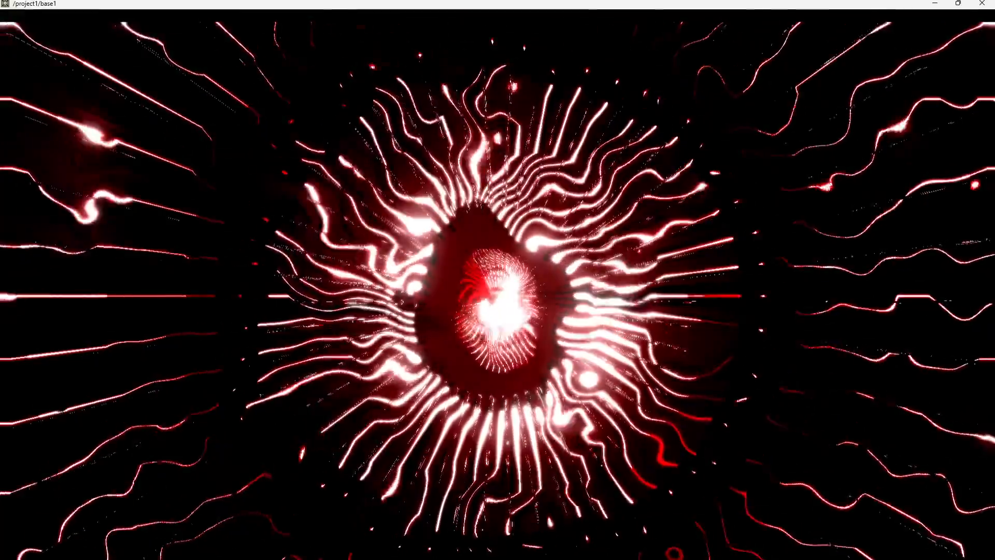